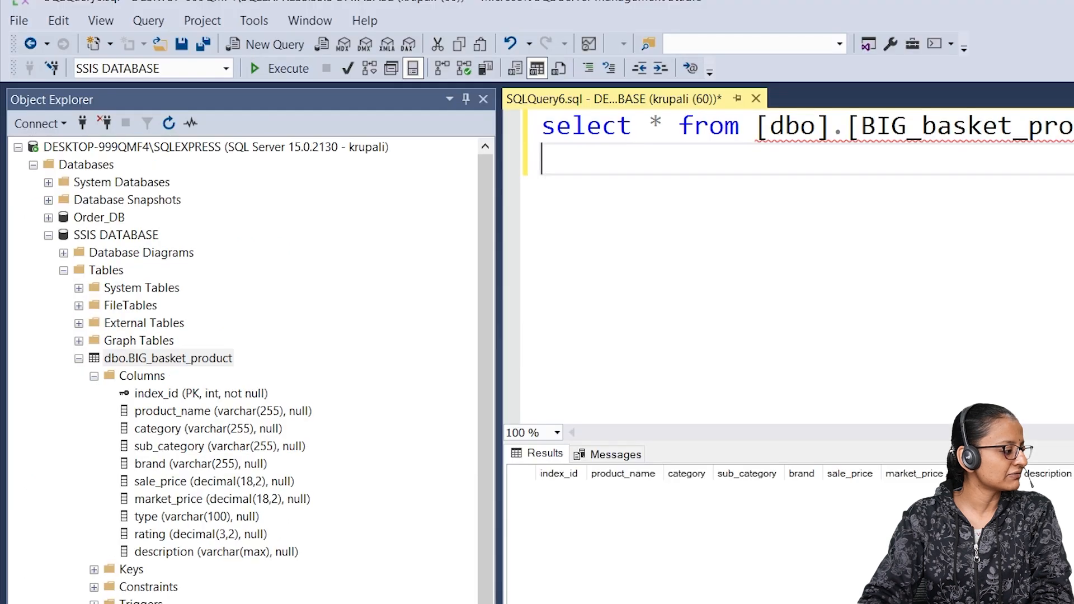
Switch to Visual Studio, add a Data Flow Task to Package1's control flow and open its data flow
{"action": "left_click", "coordinate": [79, 358]}
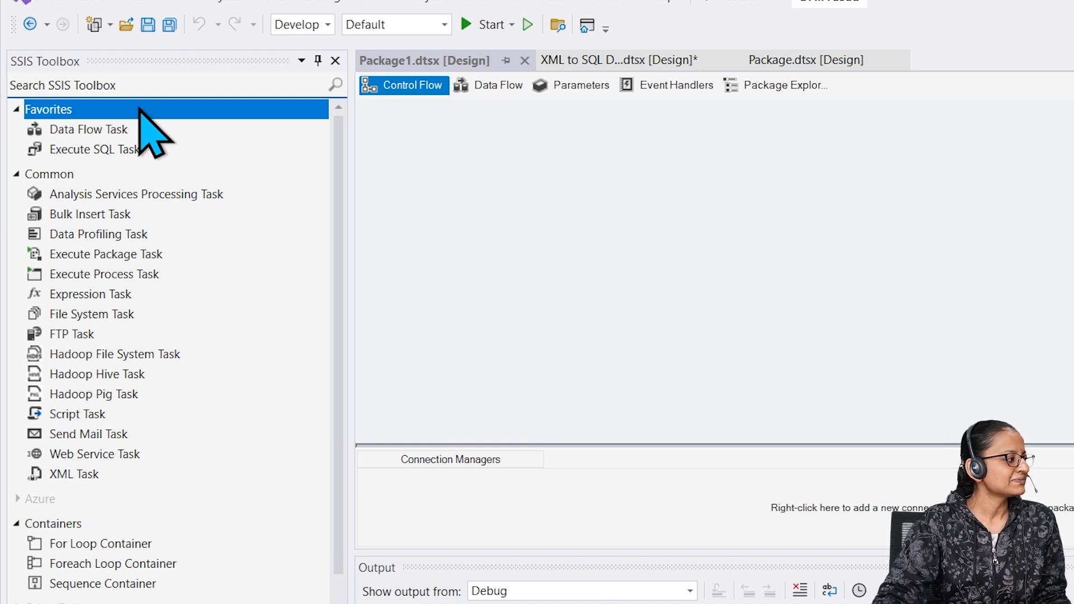
{"action": "double_click", "coordinate": [120, 129]}
{"action": "left_click_drag", "start_coordinate": [427, 127], "coordinate": [702, 173]}
{"action": "double_click", "coordinate": [700, 173]}
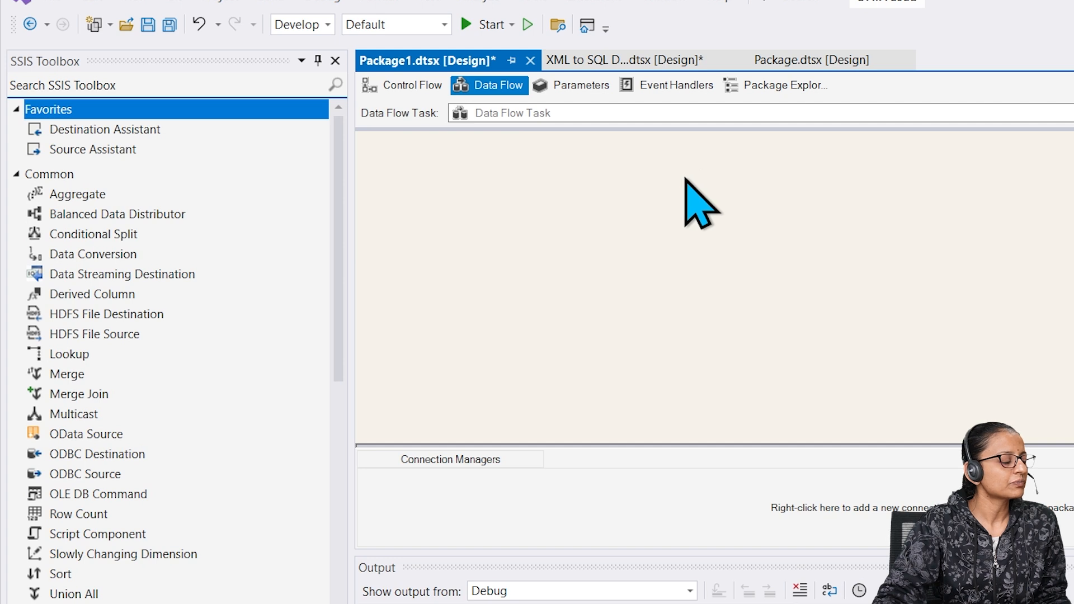
Find the XML Source component and add it to the data flow
{"action": "left_click", "coordinate": [122, 84]}
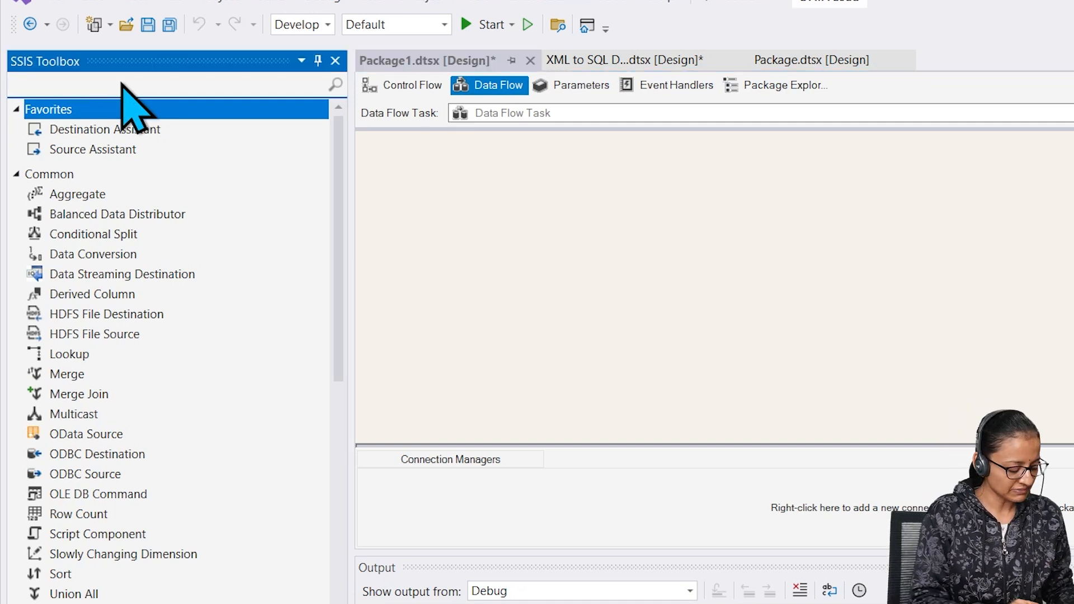
{"action": "type", "text": "xml"}
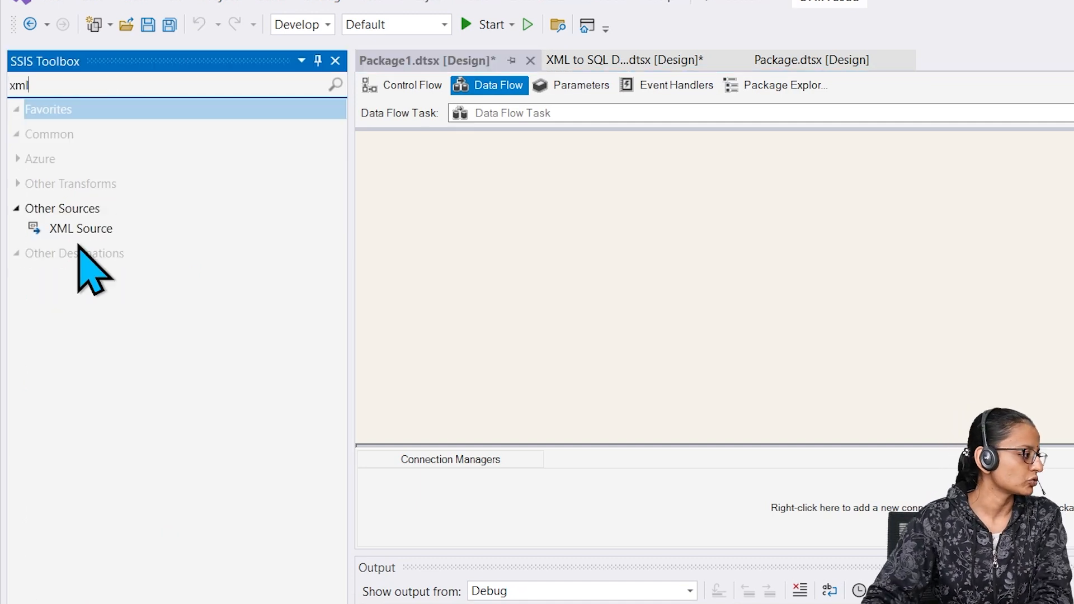
{"action": "left_click_drag", "start_coordinate": [88, 230], "coordinate": [669, 181]}
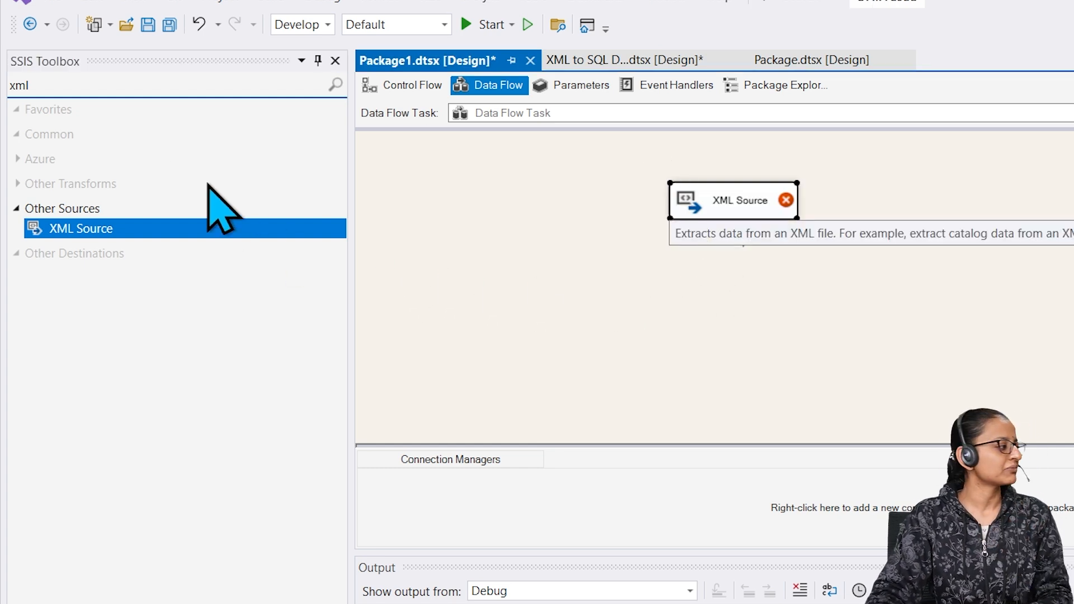
Find the OLE DB Destination component and place it below the XML Source
{"action": "left_click", "coordinate": [118, 84]}
{"action": "key", "text": "BackSpace"}
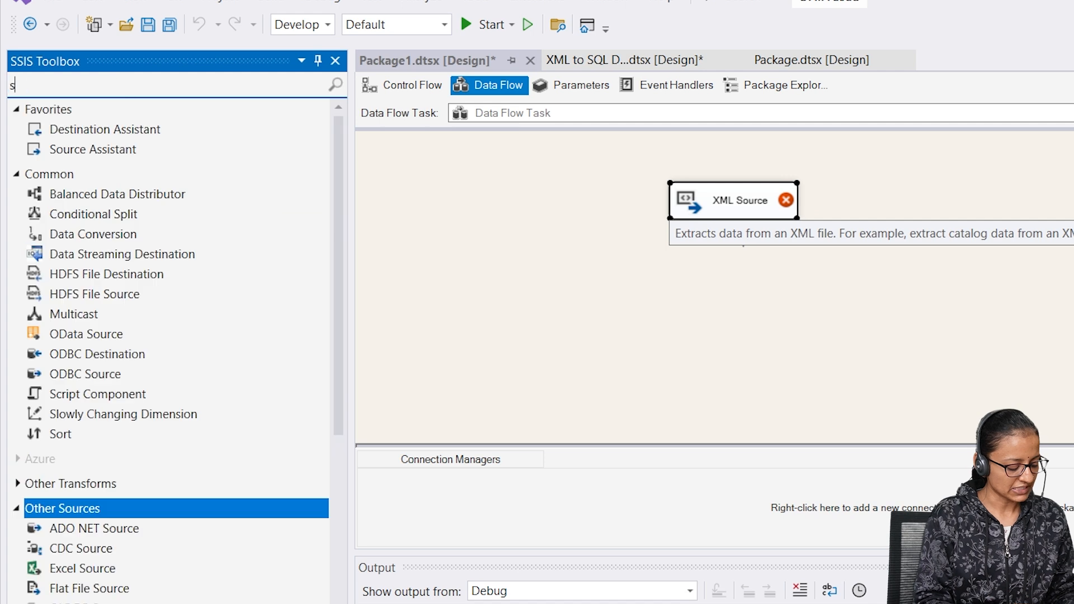
{"action": "type", "text": "ol"}
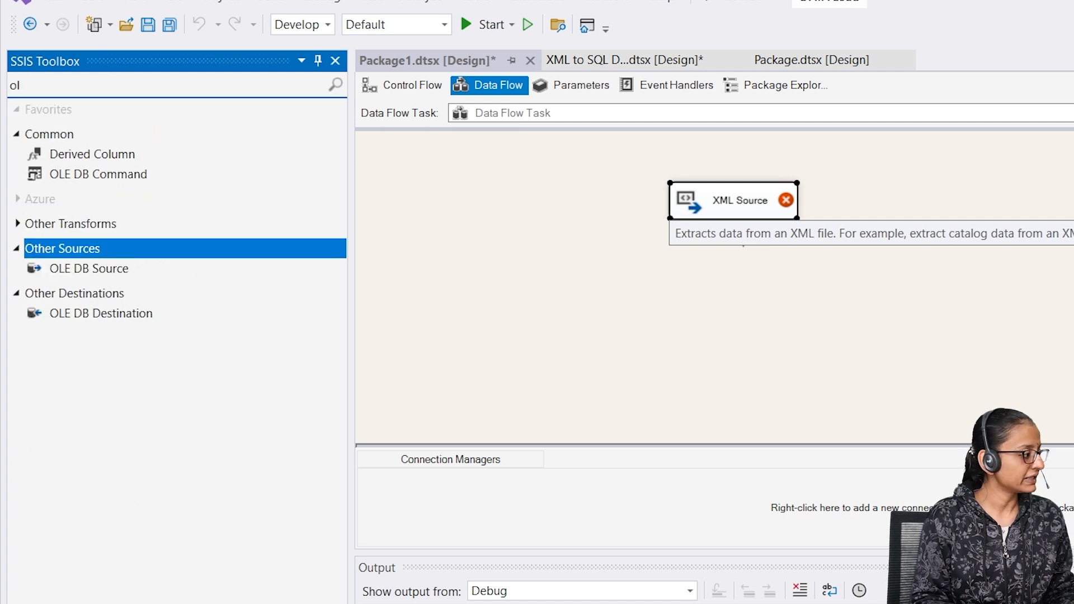
{"action": "left_click_drag", "start_coordinate": [129, 312], "coordinate": [752, 336]}
{"action": "left_click_drag", "start_coordinate": [815, 355], "coordinate": [762, 338]}
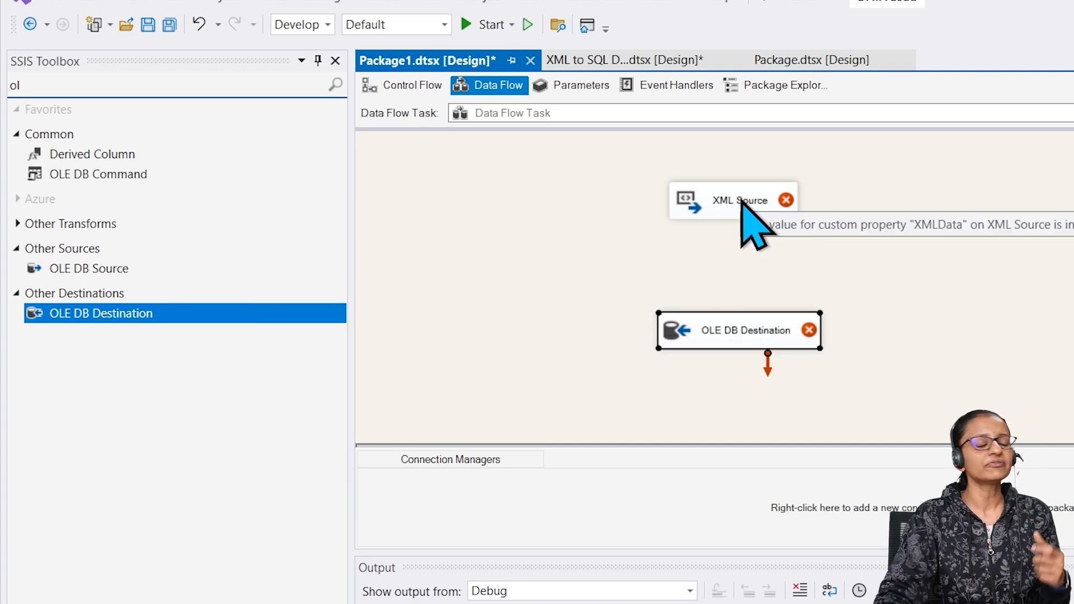
Set the XML Source's file to Customer.xml in Downloads and generate its schema there as Customer.xsd
{"action": "double_click", "coordinate": [744, 202]}
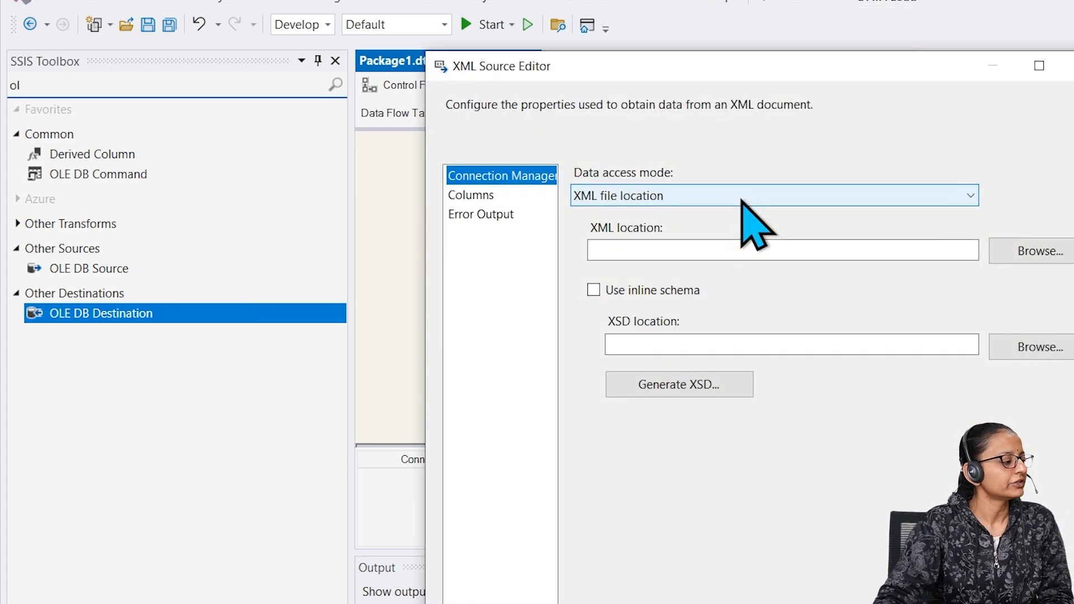
{"action": "left_click", "coordinate": [1012, 247]}
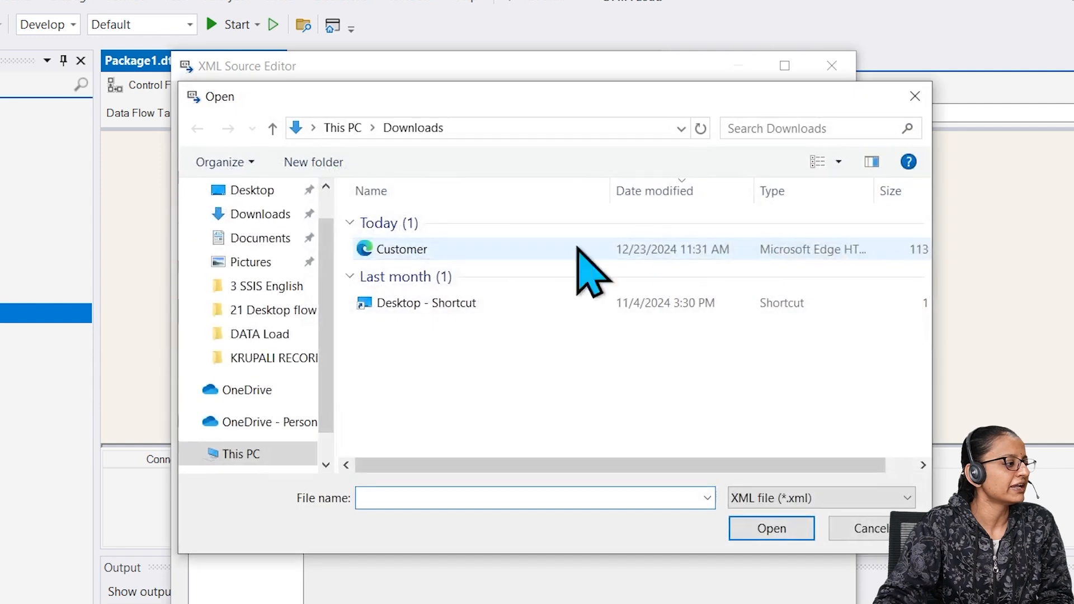
{"action": "left_click", "coordinate": [288, 215]}
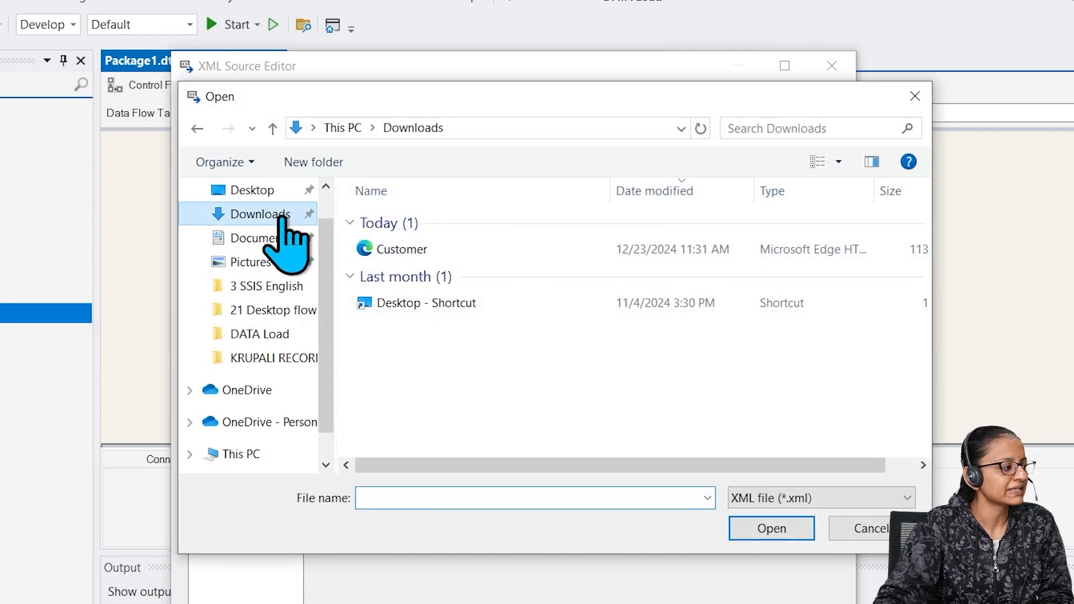
{"action": "left_click", "coordinate": [397, 256]}
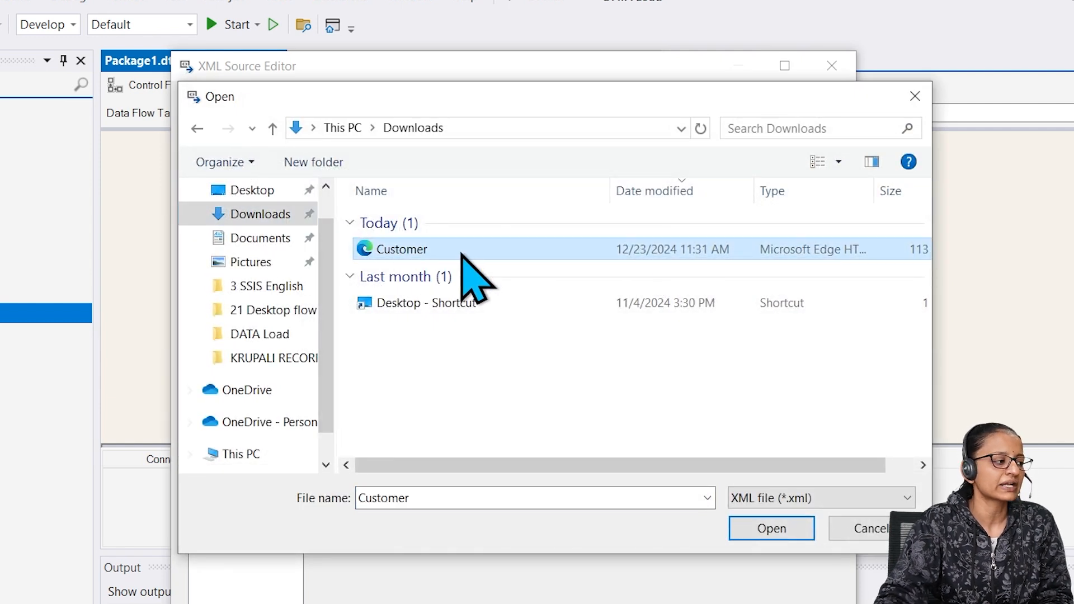
{"action": "left_click", "coordinate": [777, 539]}
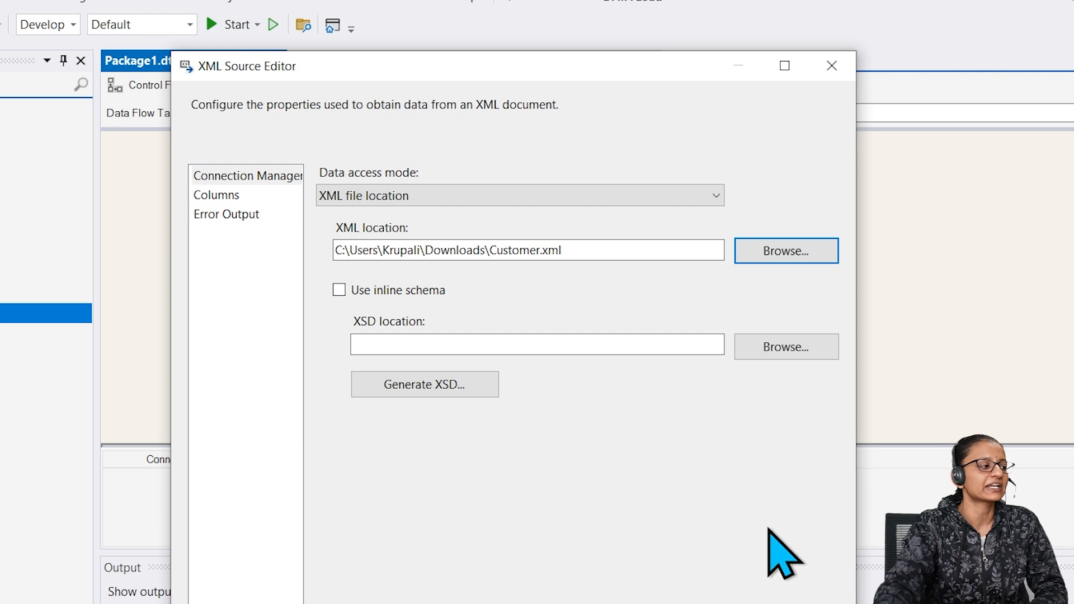
{"action": "left_click", "coordinate": [424, 391]}
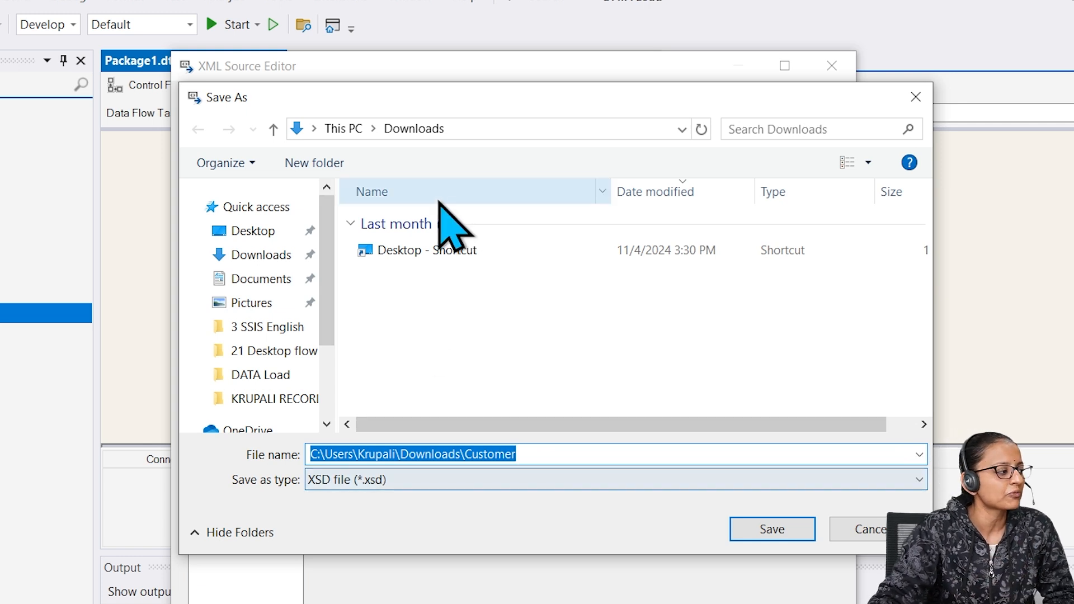
{"action": "left_click", "coordinate": [793, 529]}
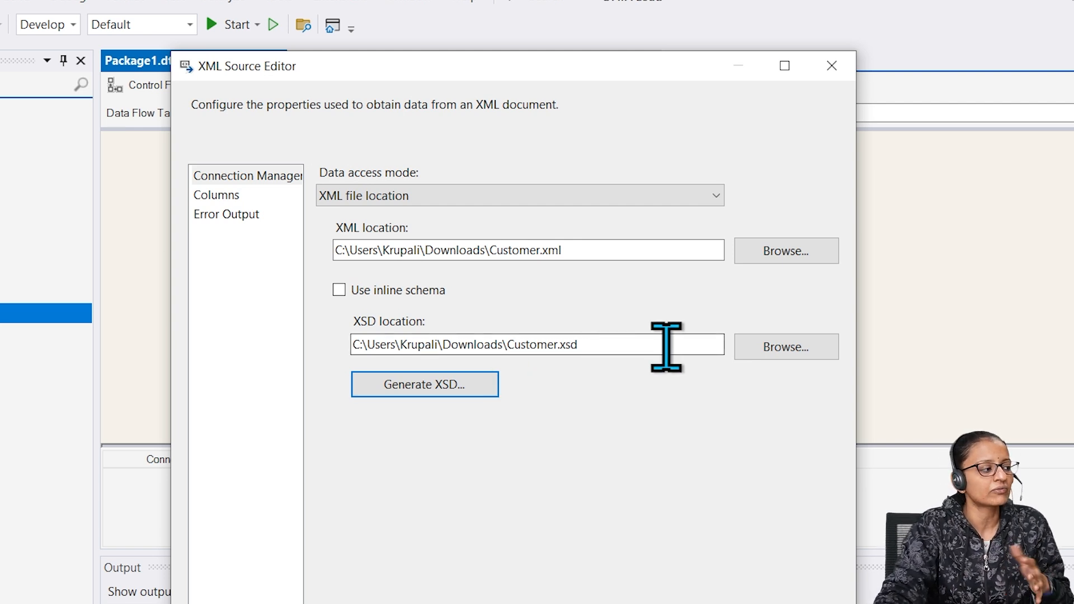
Load the XML Source's columns, accepting the default string lengths, and confirm the source settings
{"action": "left_click", "coordinate": [207, 194]}
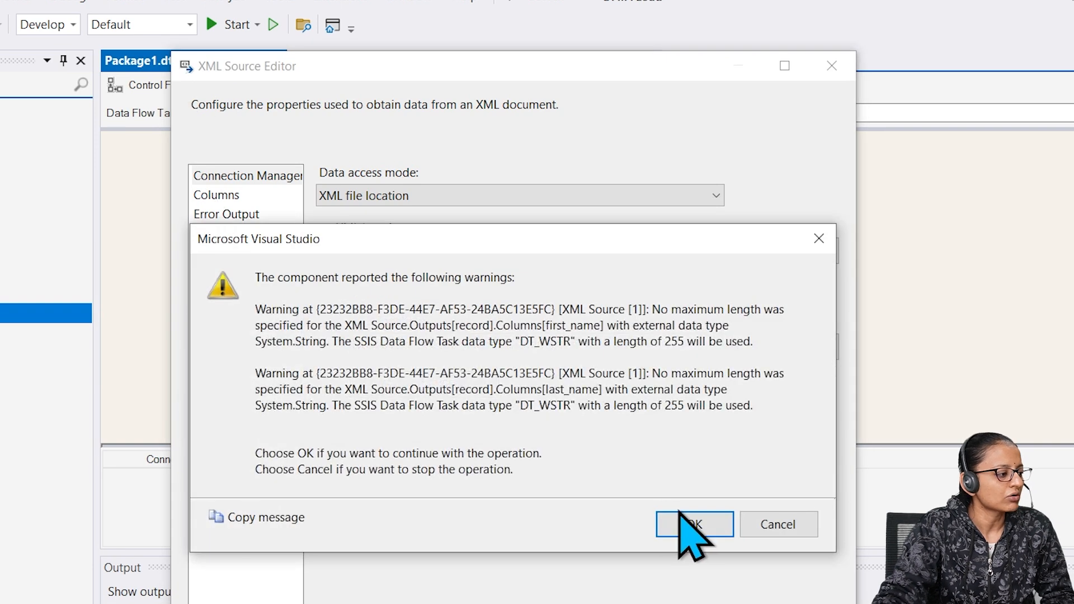
{"action": "left_click", "coordinate": [693, 526]}
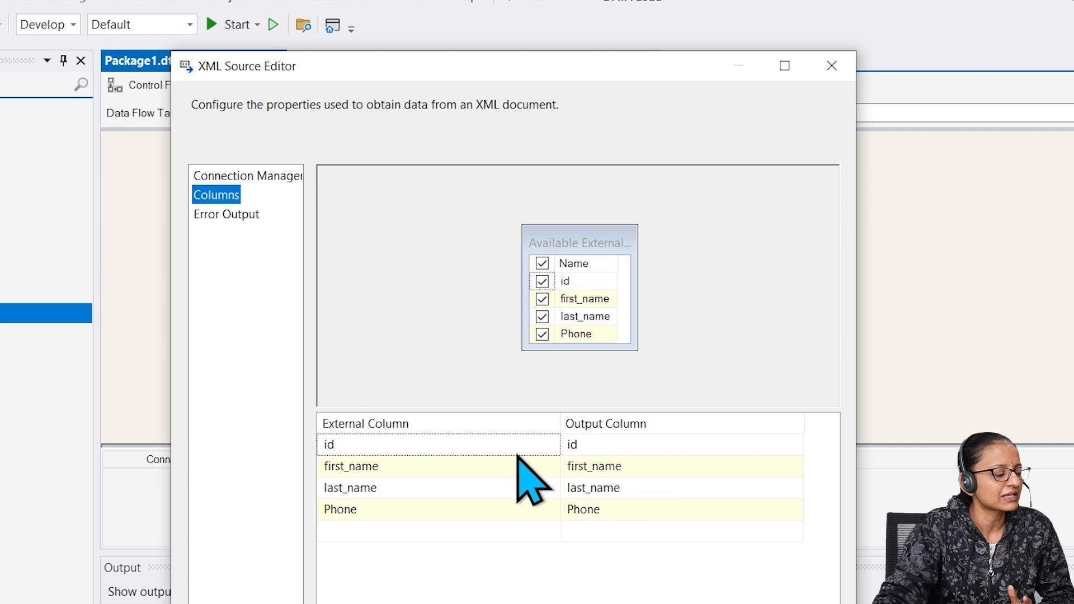
{"action": "mouse_move", "coordinate": [666, 464]}
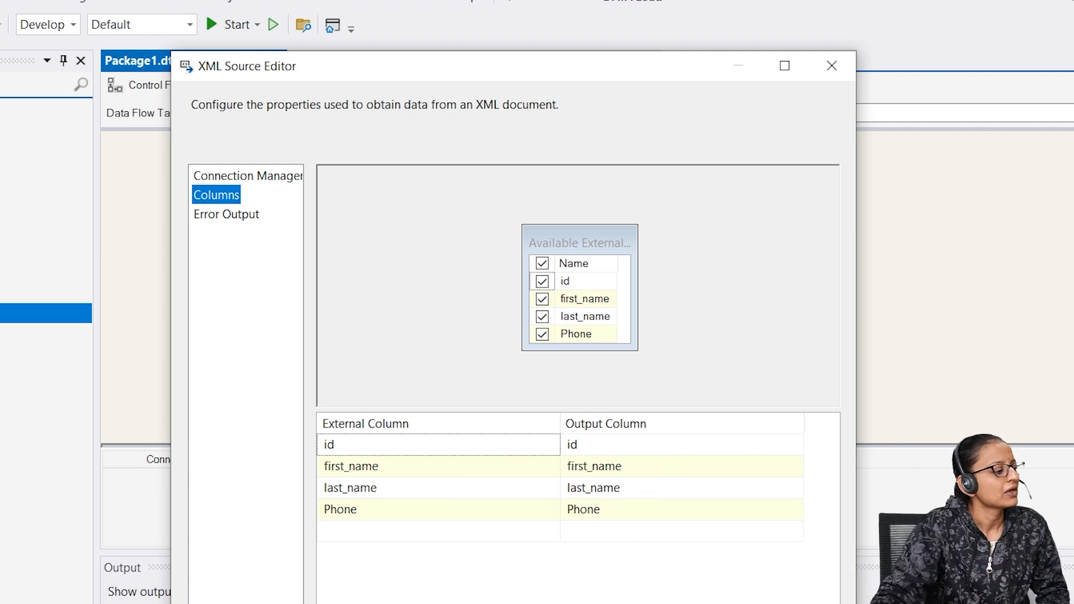
{"action": "key", "text": "Return"}
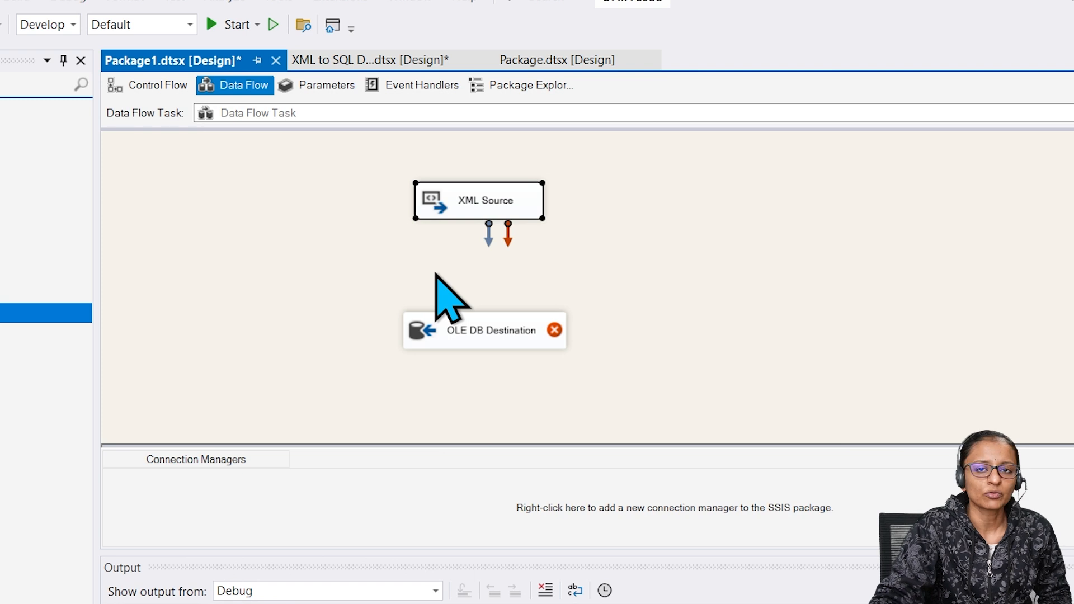
Connect the XML Source's output to the OLE DB Destination and assign the destination the existing SSIS DATABASE connection
{"action": "left_click", "coordinate": [464, 207]}
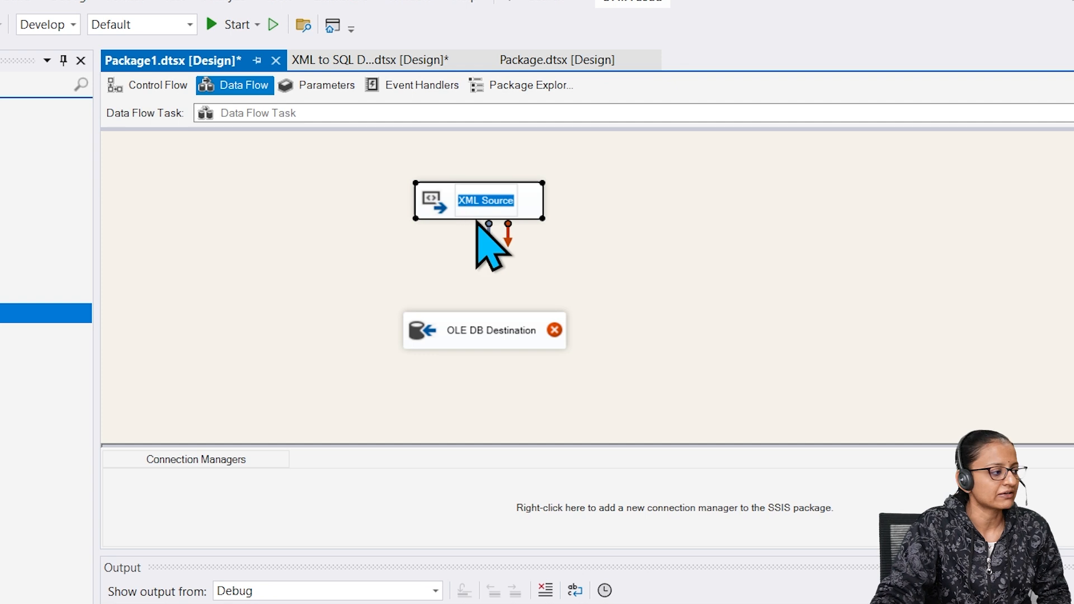
{"action": "left_click_drag", "start_coordinate": [488, 235], "coordinate": [429, 339]}
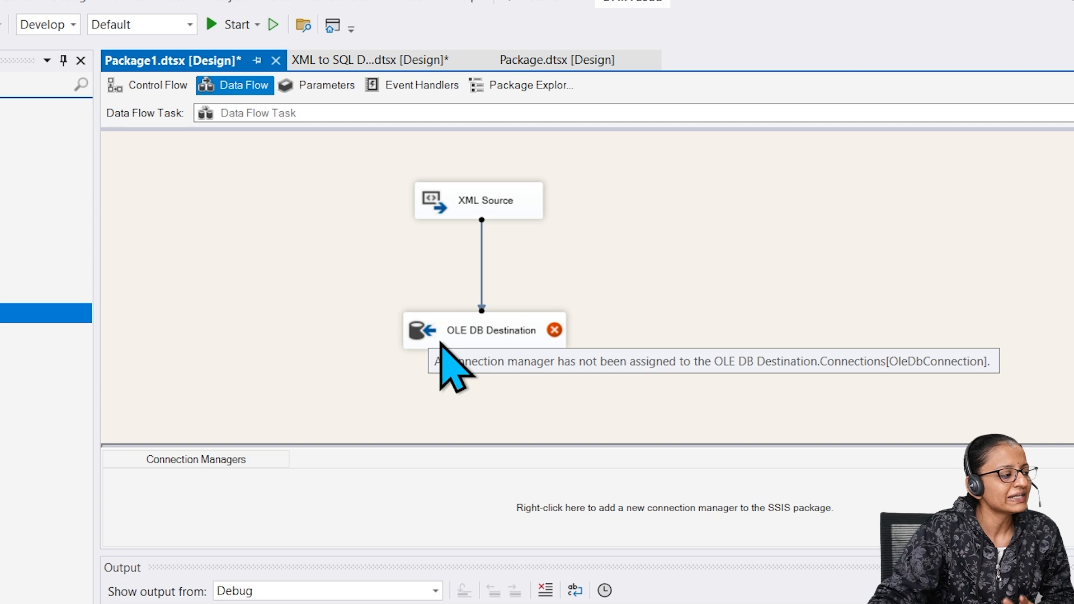
{"action": "double_click", "coordinate": [440, 345]}
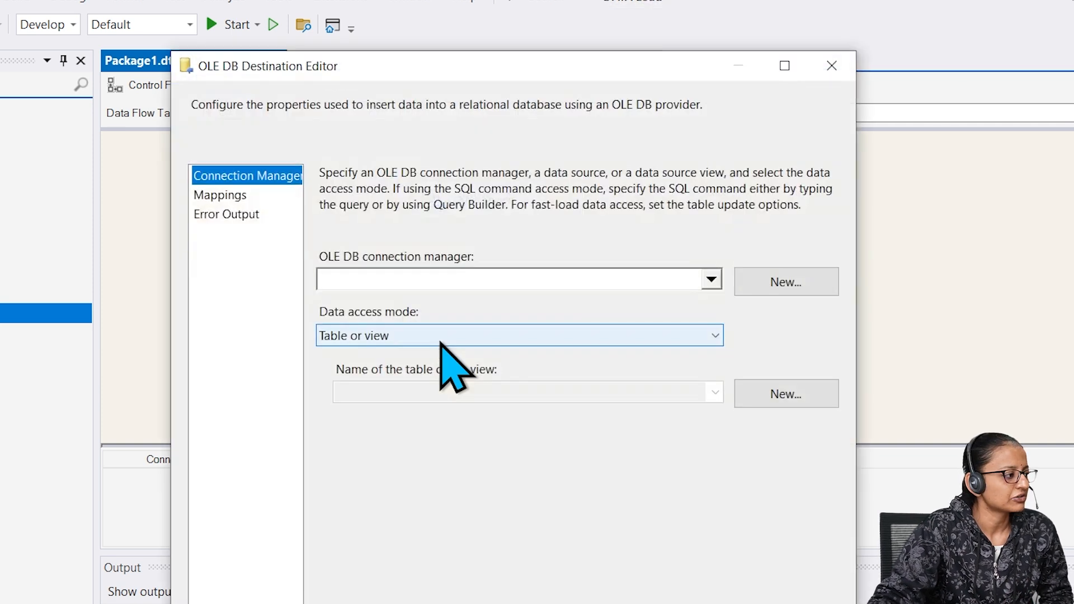
{"action": "left_click", "coordinate": [781, 292]}
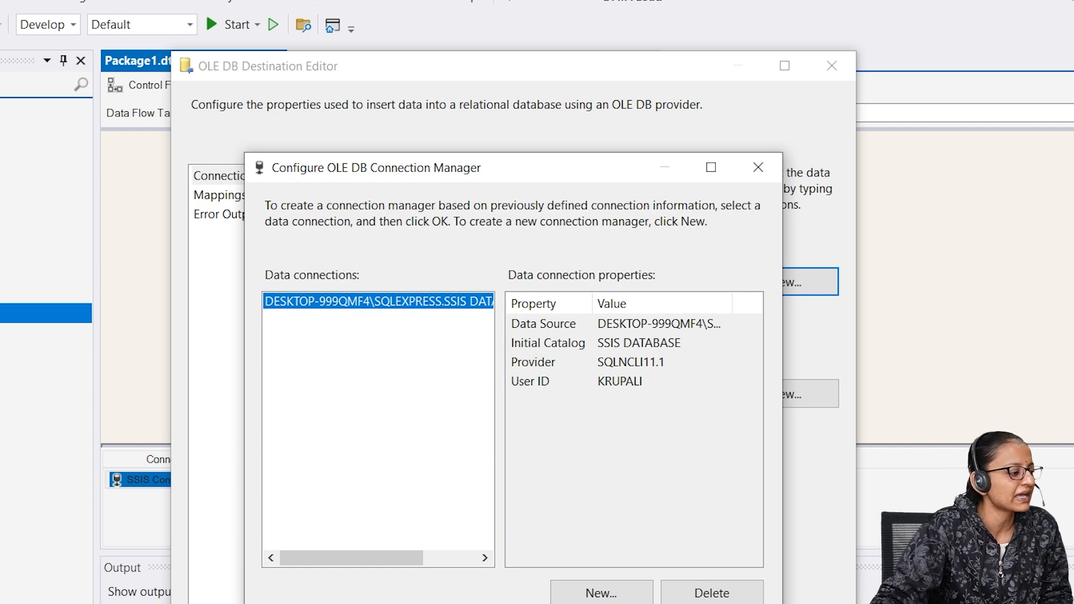
{"action": "left_click", "coordinate": [619, 552]}
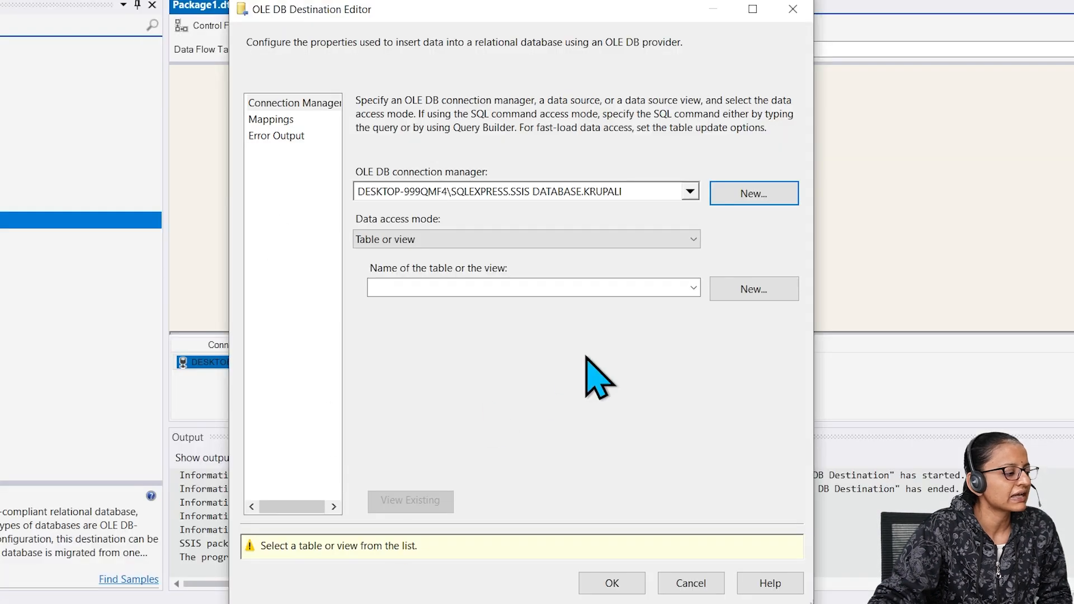
Check which destination tables are available, comparing them with SSIS DATABASE's tables in SQL Server Management Studio
{"action": "left_click", "coordinate": [694, 288]}
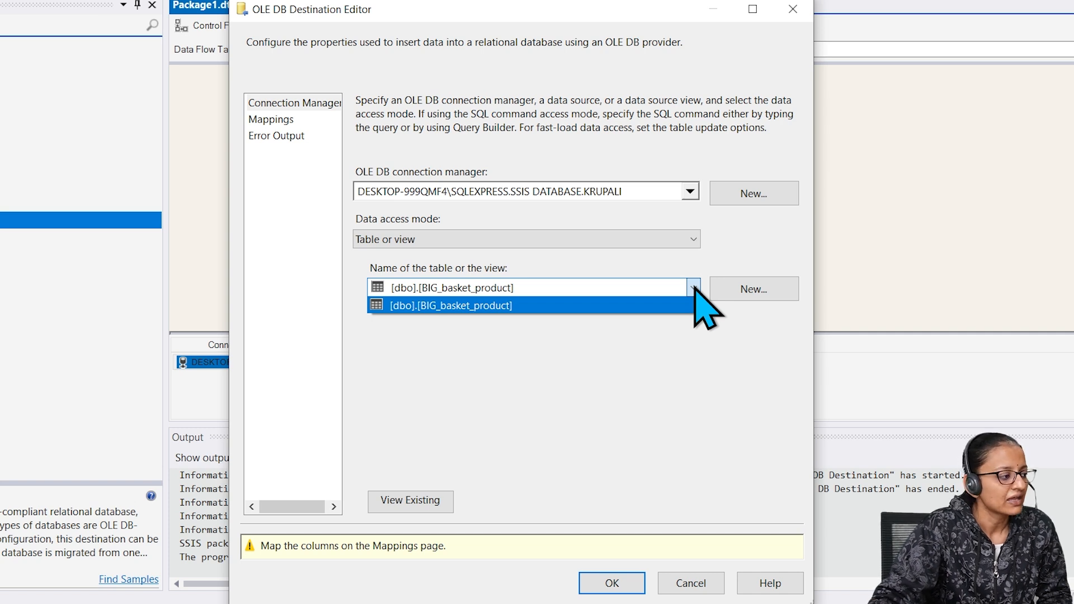
{"action": "key", "text": "alt+Tab"}
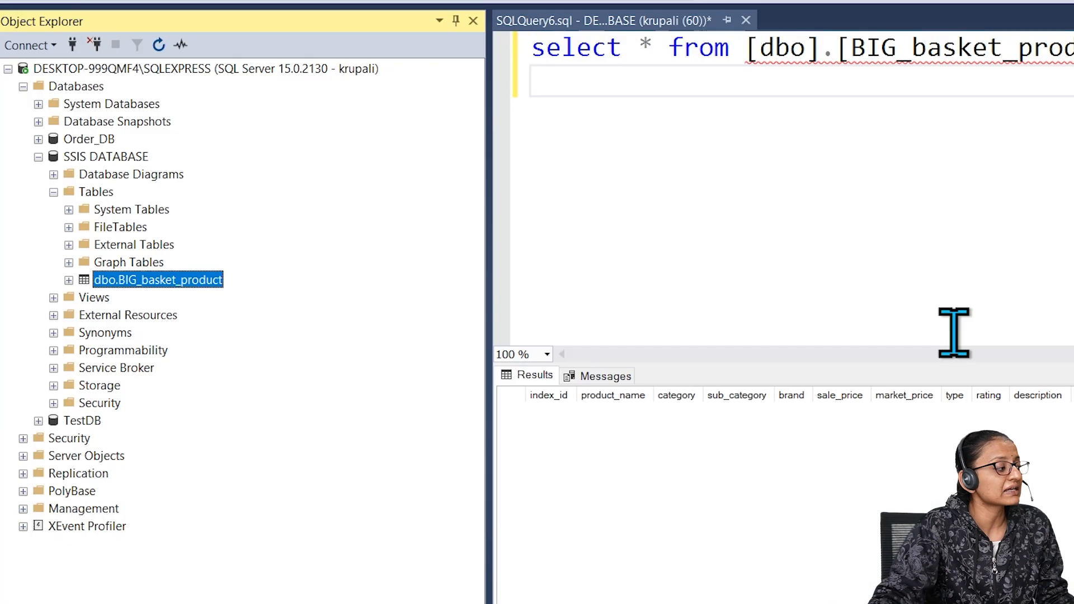
{"action": "key", "text": "alt+Tab"}
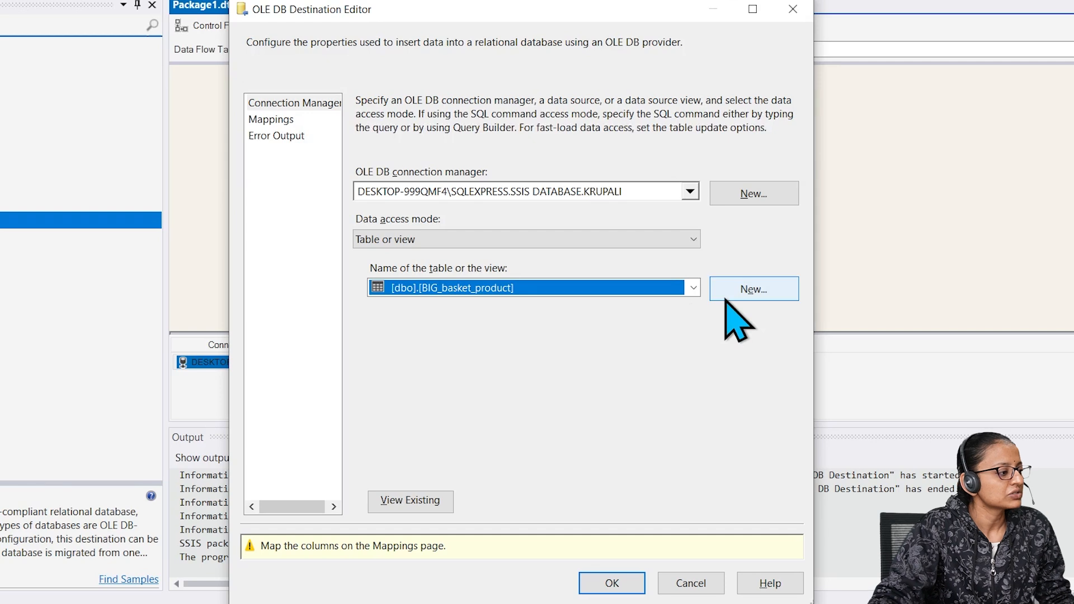
Create a new destination table named CUSTOMER with the columns id, first_name, last_name and Phone
{"action": "left_click", "coordinate": [745, 291]}
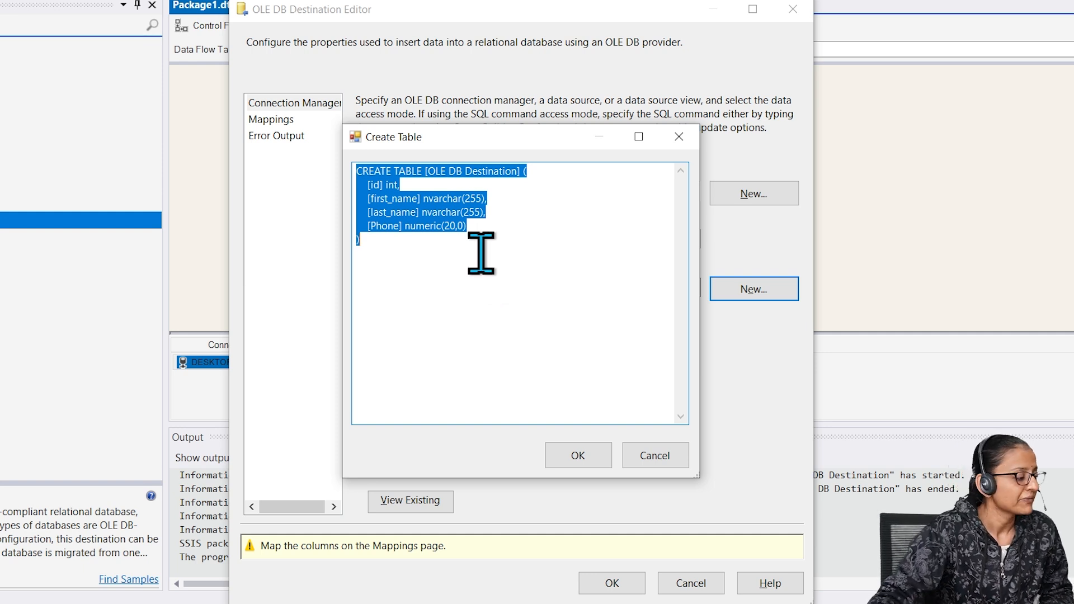
{"action": "left_click", "coordinate": [447, 198]}
{"action": "left_click_drag", "start_coordinate": [429, 172], "coordinate": [517, 171]}
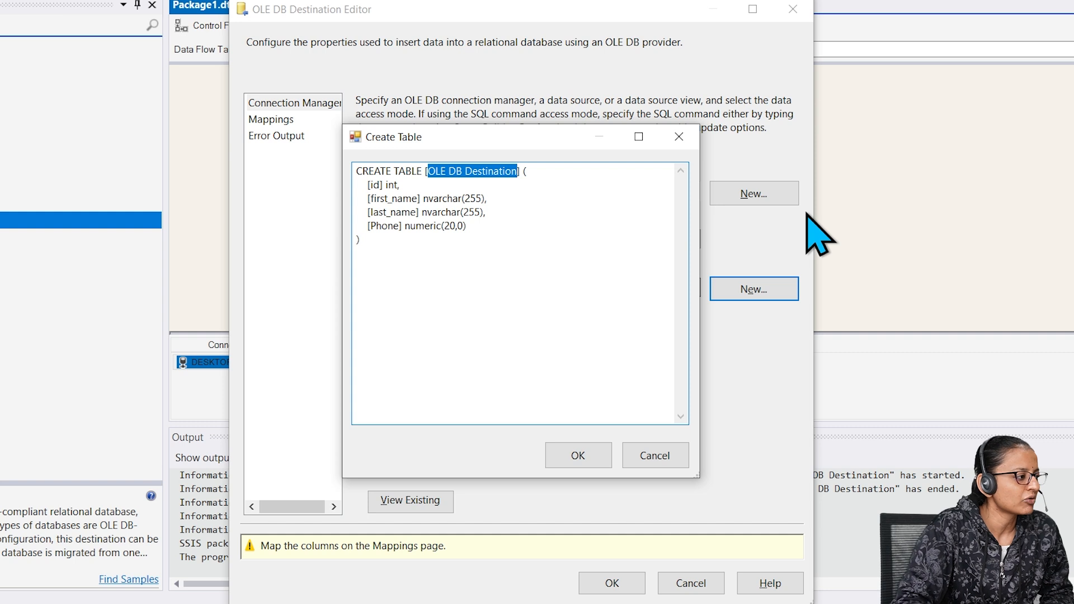
{"action": "key", "text": "BackSpace"}
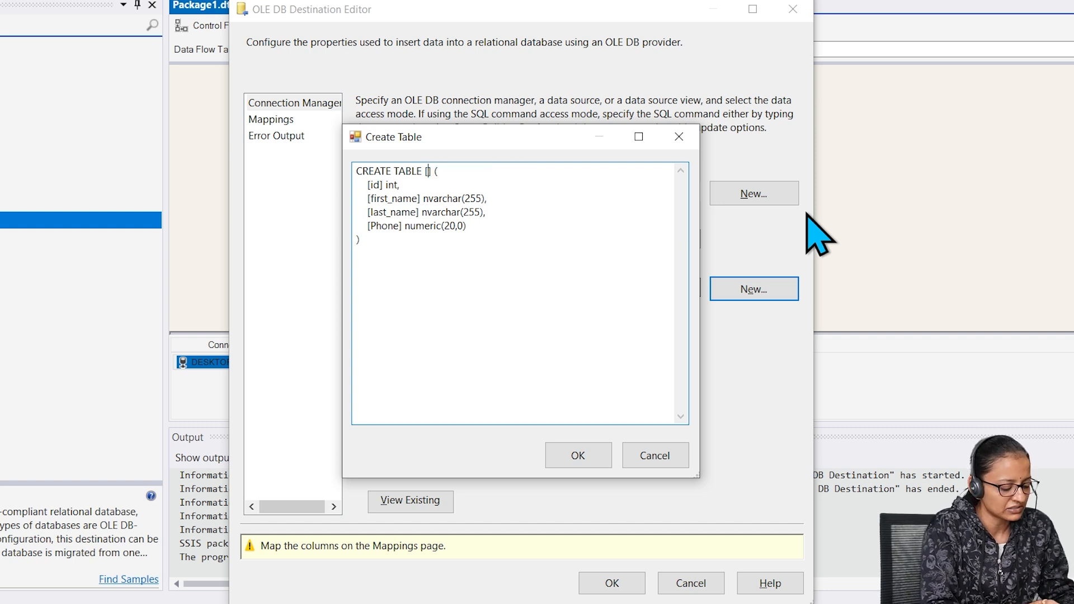
{"action": "type", "text": "CUSTOMER"}
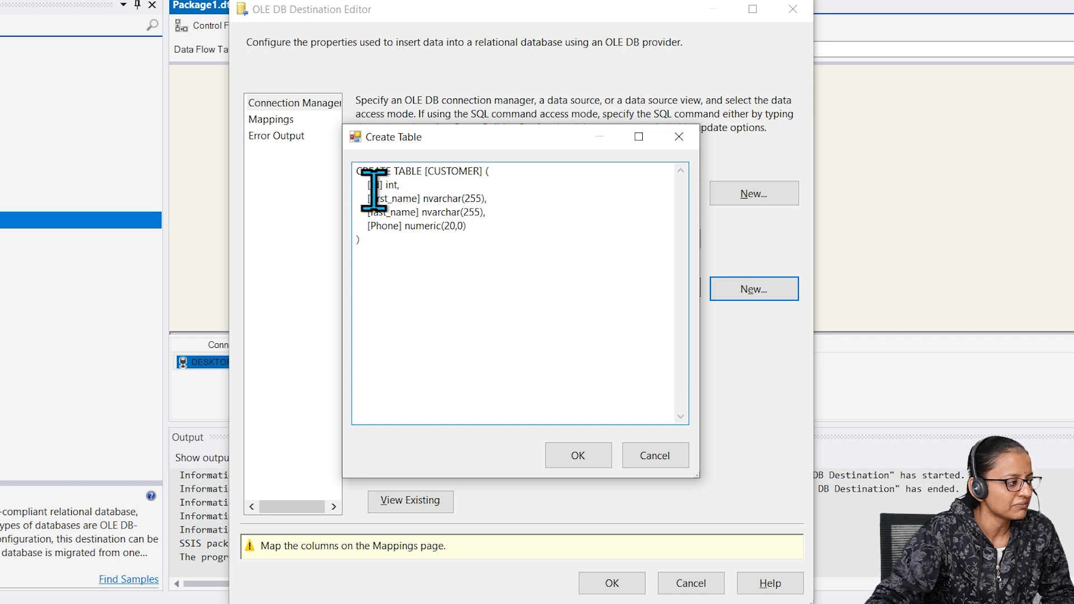
{"action": "double_click", "coordinate": [375, 185]}
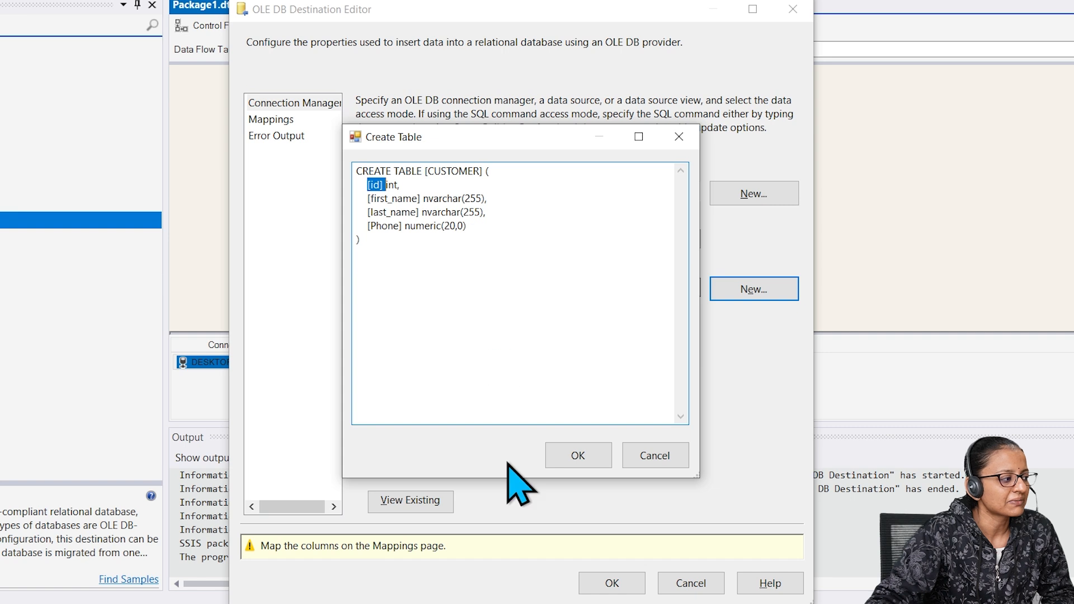
{"action": "left_click", "coordinate": [576, 464]}
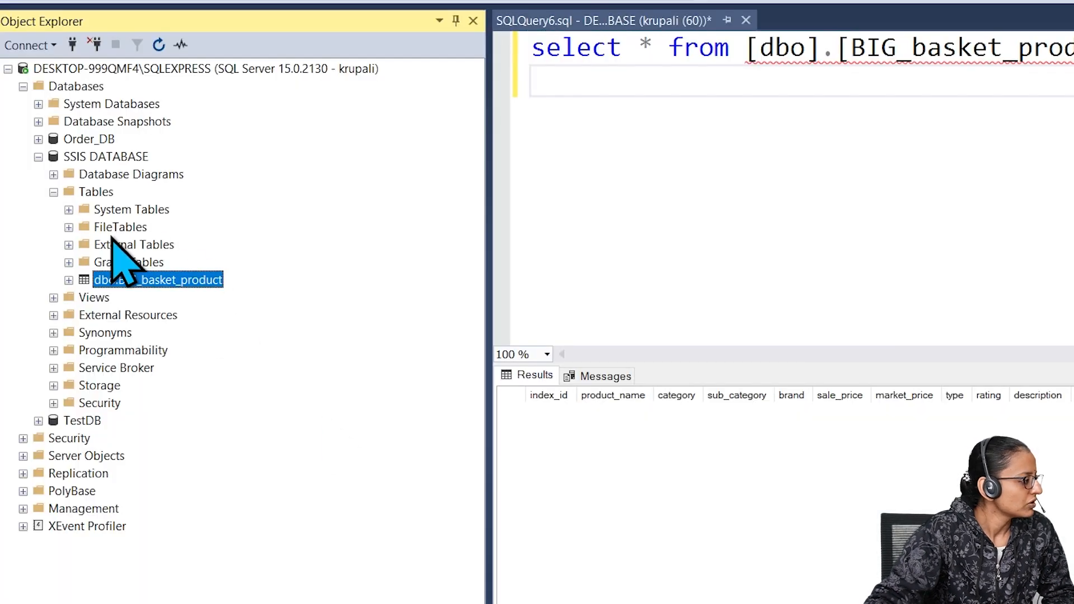
Refresh the Tables folder of SSIS DATABASE in SQL Server Management Studio
{"action": "left_click", "coordinate": [93, 193]}
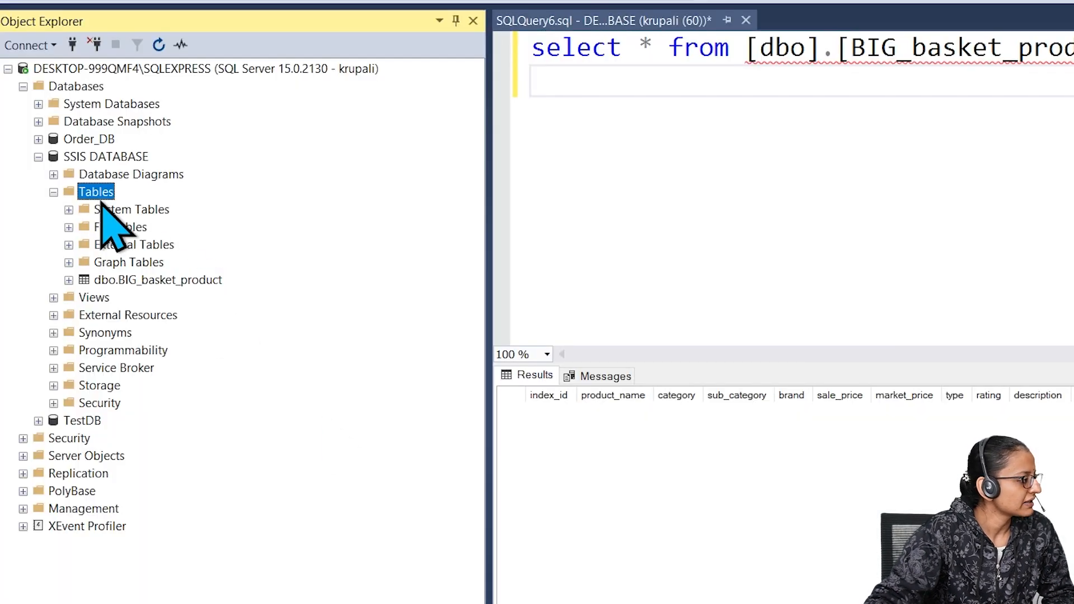
{"action": "left_click", "coordinate": [164, 47]}
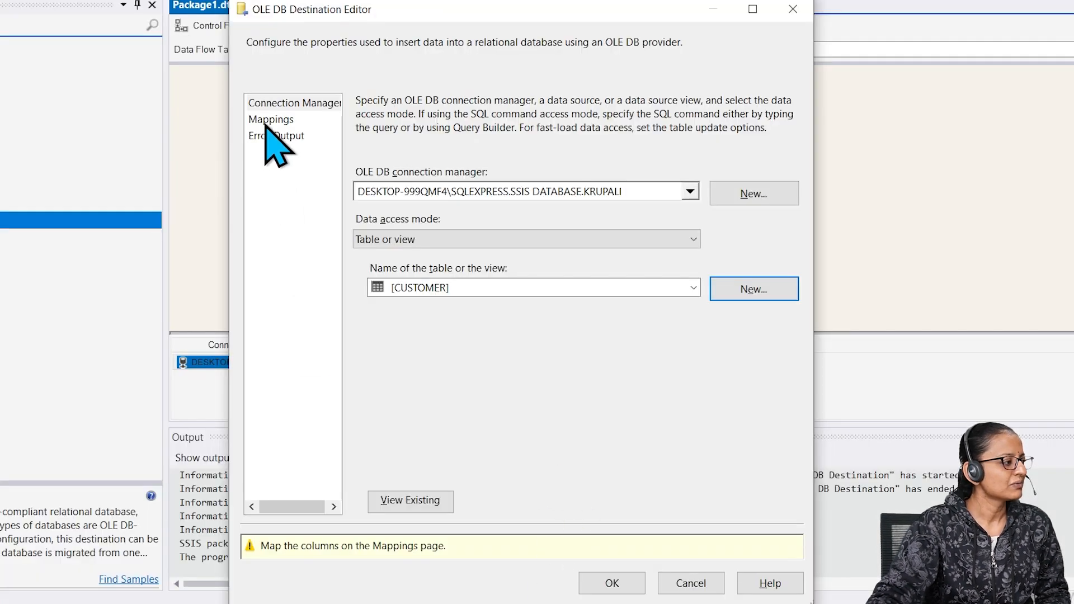
Review the OLE DB Destination's column mappings for id, first_name, last_name and Phone, accept the destination settings and save all files
{"action": "left_click", "coordinate": [269, 119]}
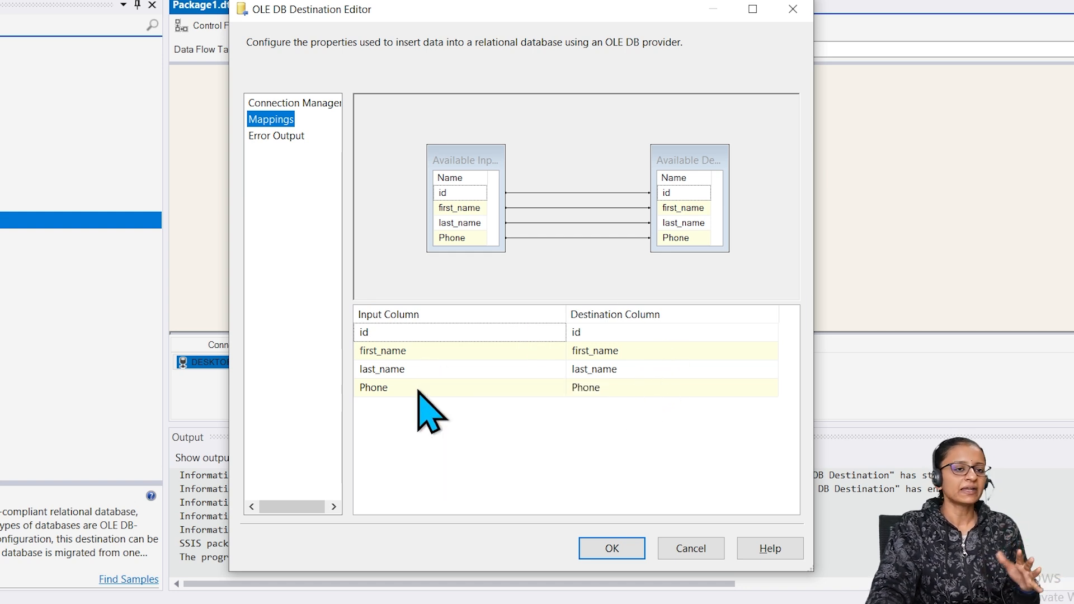
{"action": "left_click", "coordinate": [615, 550]}
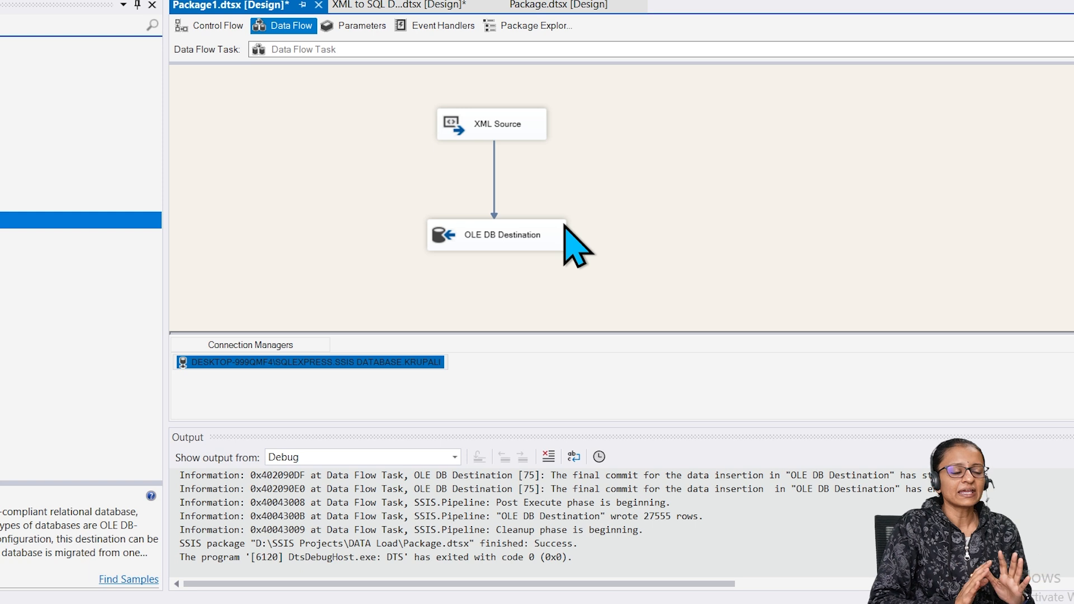
{"action": "key", "text": "ctrl+shift+s"}
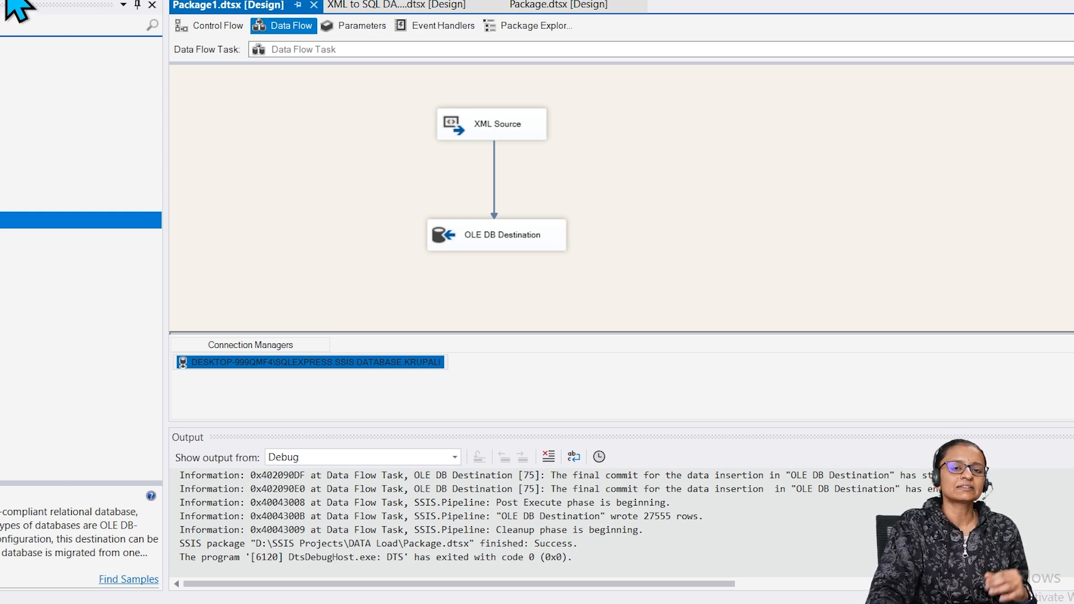
In SQL Server Management Studio, write select * [dbo].[CUSTOMER] beneath the existing query and execute only that line
{"action": "left_click", "coordinate": [569, 603]}
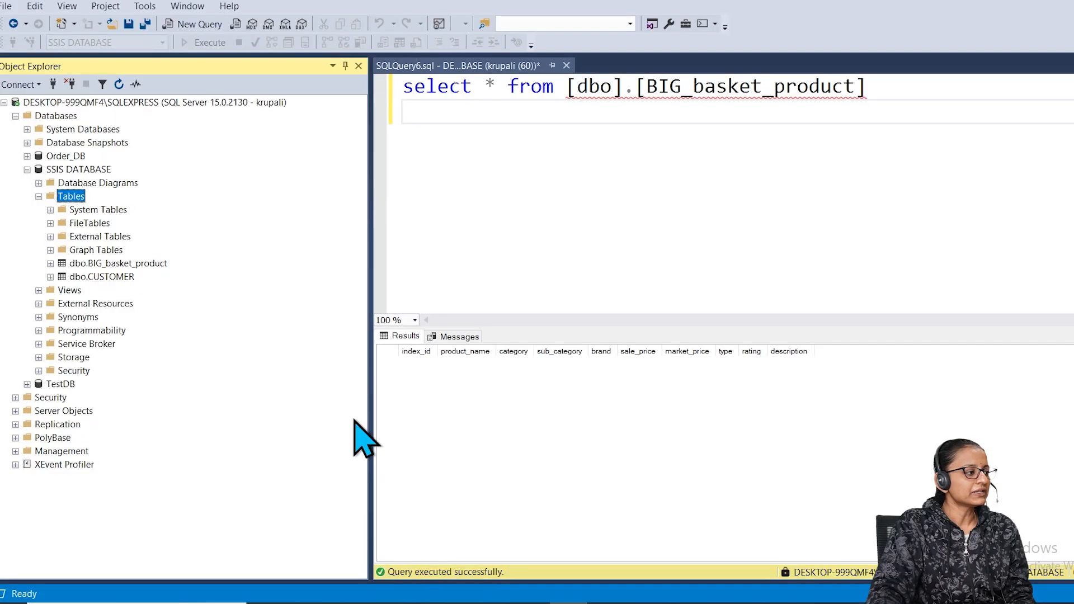
{"action": "left_click", "coordinate": [116, 278]}
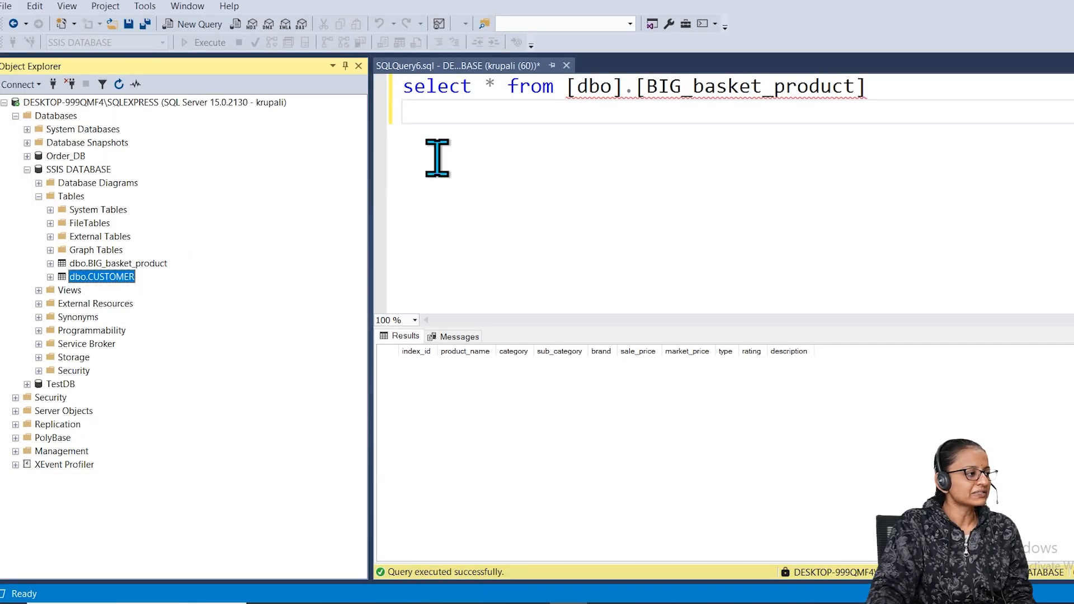
{"action": "left_click", "coordinate": [497, 146]}
{"action": "type", "text": "select *"}
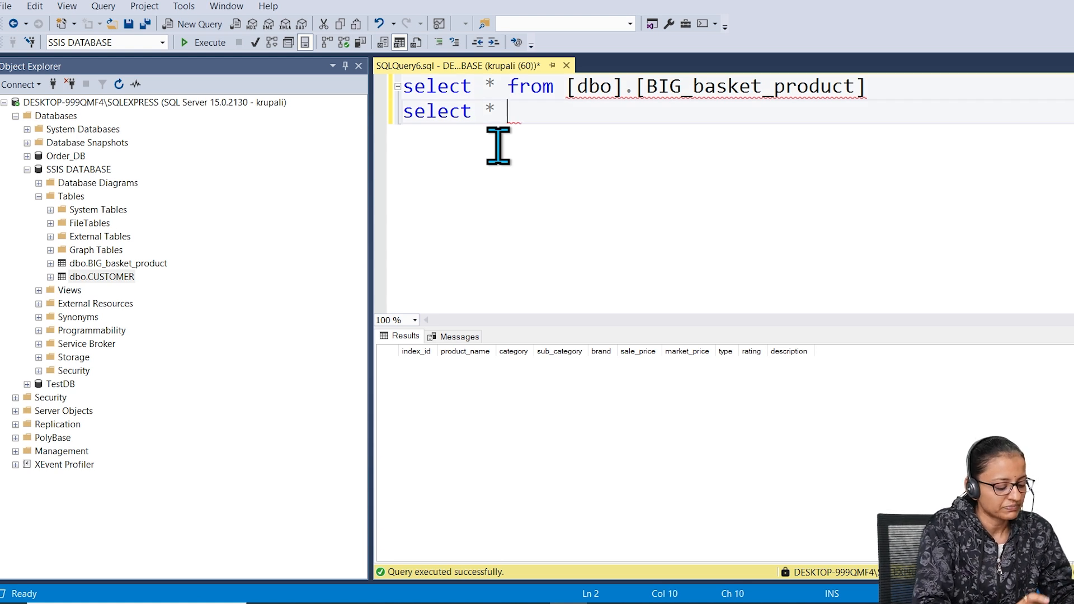
{"action": "left_click_drag", "start_coordinate": [109, 276], "coordinate": [709, 124]}
{"action": "triple_click", "coordinate": [746, 109]}
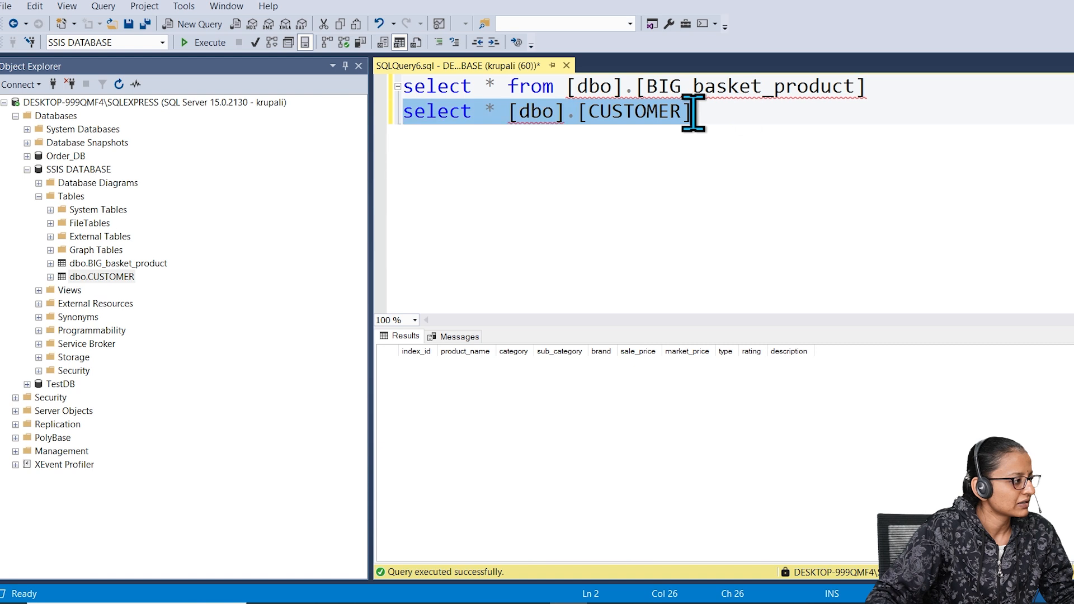
{"action": "left_click", "coordinate": [219, 45]}
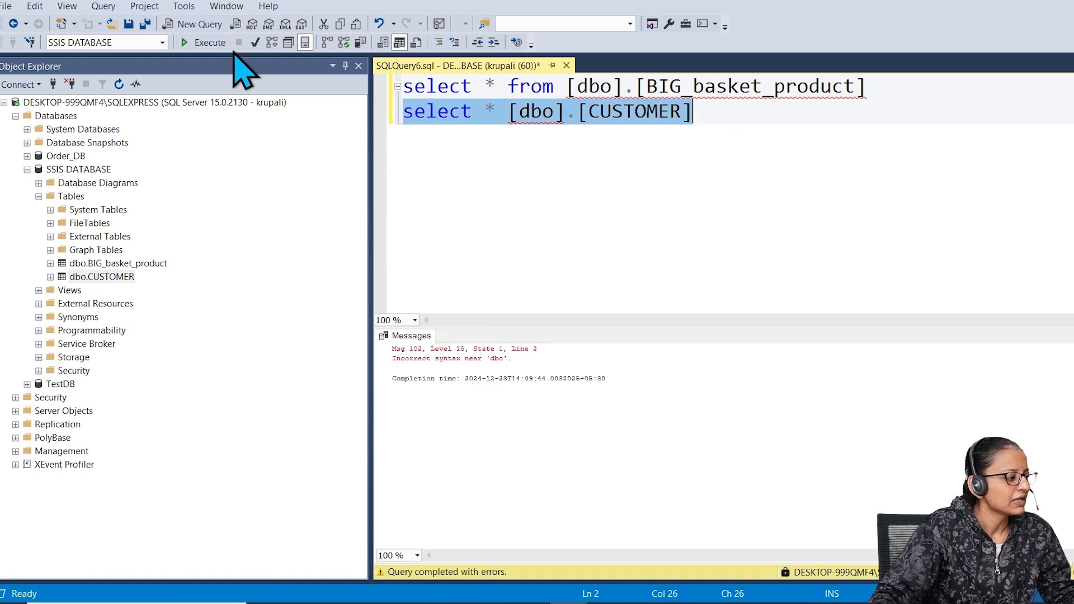
Insert the missing from keyword before [dbo].[CUSTOMER] and execute the corrected line on its own
{"action": "left_click", "coordinate": [502, 112]}
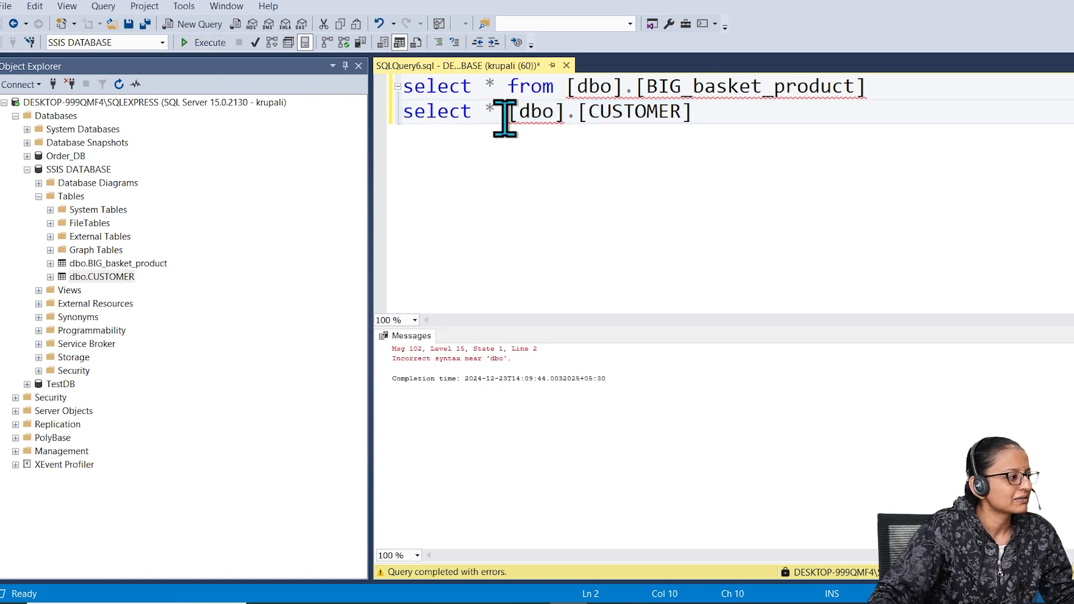
{"action": "type", "text": "from"}
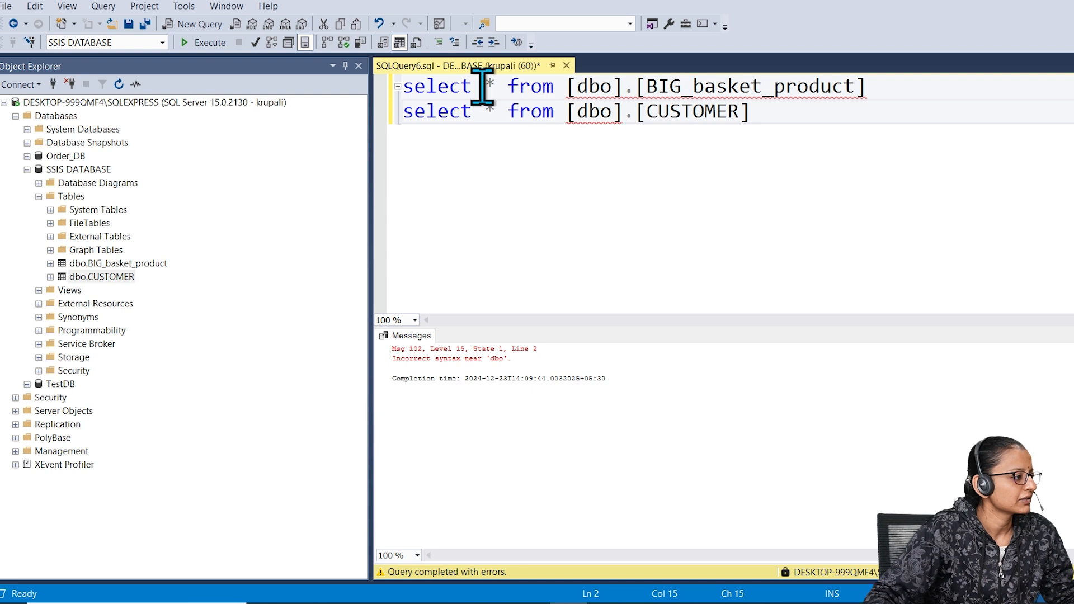
{"action": "left_click_drag", "start_coordinate": [777, 112], "coordinate": [338, 105]}
{"action": "left_click", "coordinate": [208, 43]}
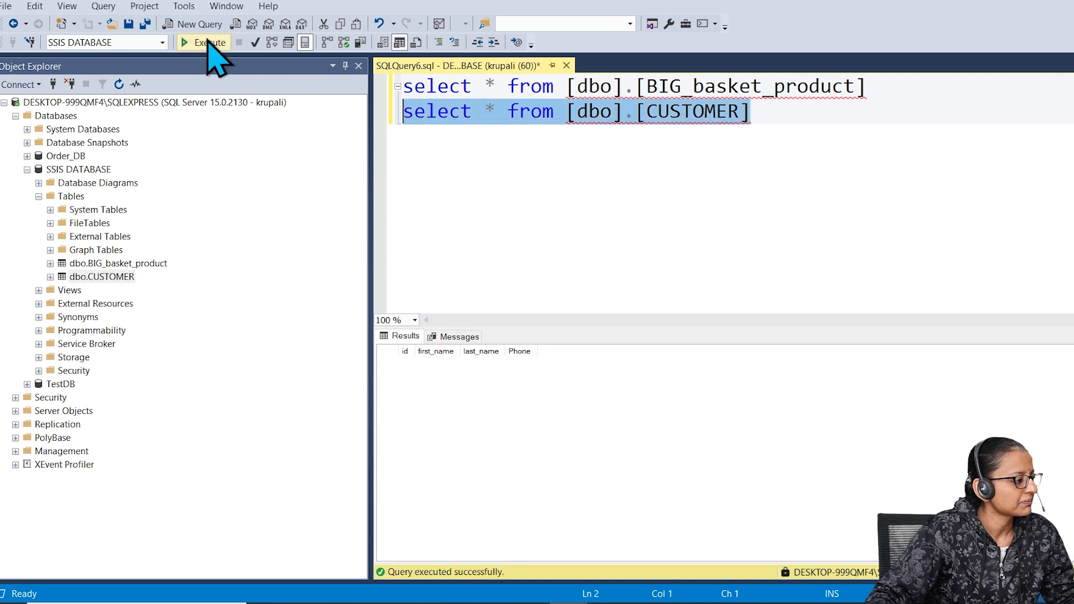
Run the XML data flow package in Visual Studio and re-execute the CUSTOMER query in SQL Server Management Studio to check the loaded rows
{"action": "key", "text": "alt+Tab"}
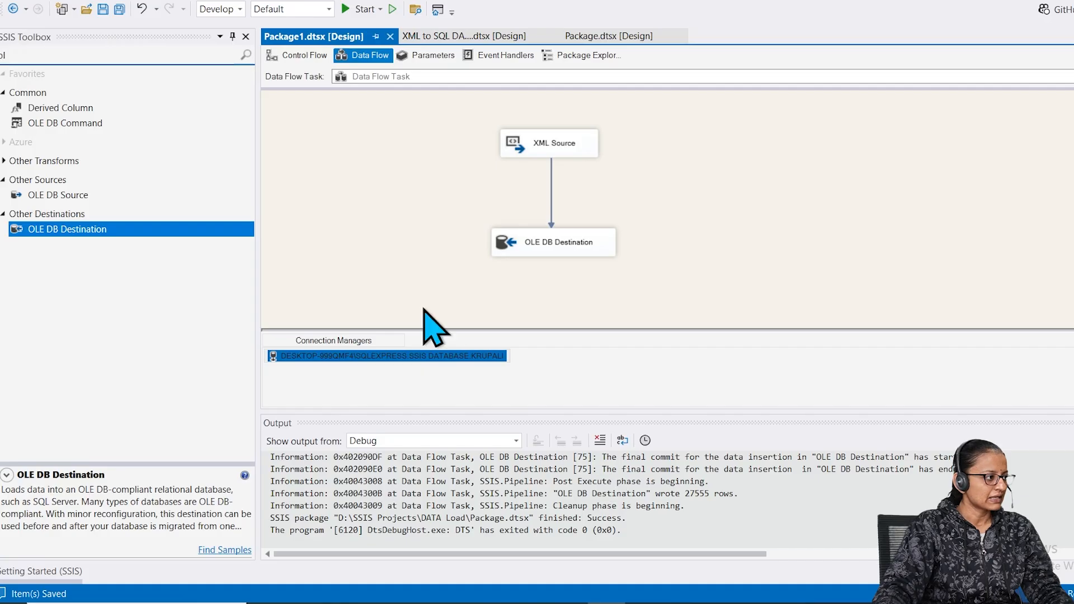
{"action": "left_click", "coordinate": [360, 9]}
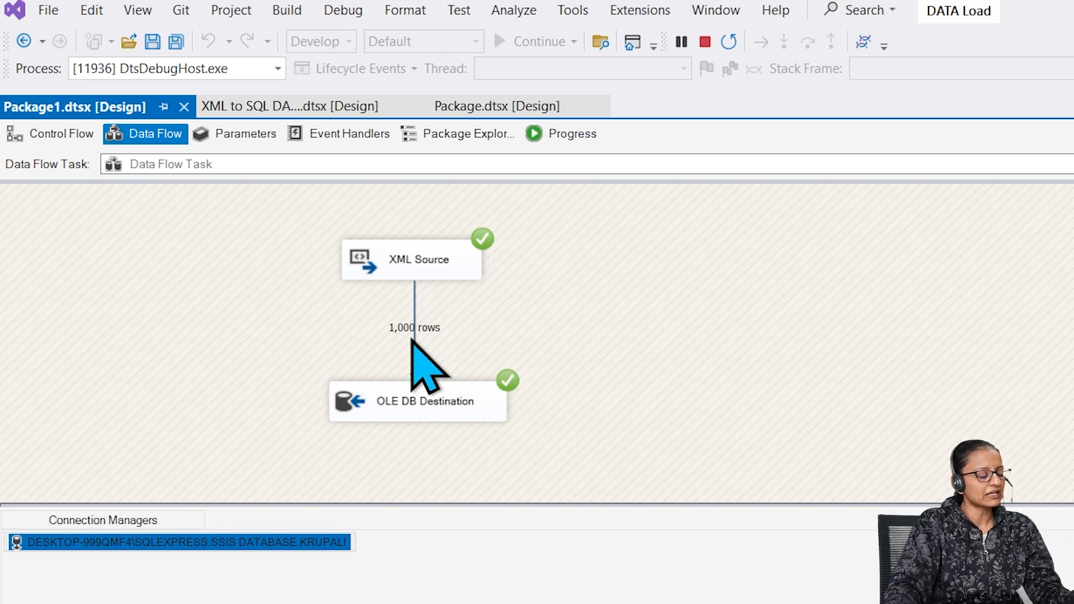
{"action": "key", "text": "alt+Tab"}
{"action": "left_click", "coordinate": [294, 89]}
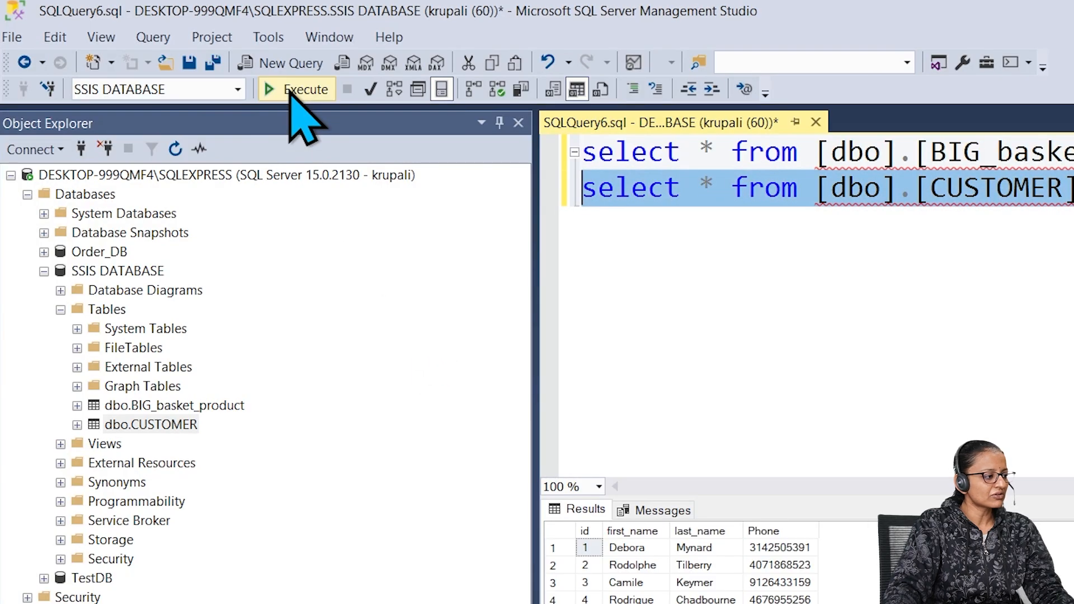
{"action": "scroll", "coordinate": [677, 587], "scroll_direction": "down", "scroll_amount": 20}
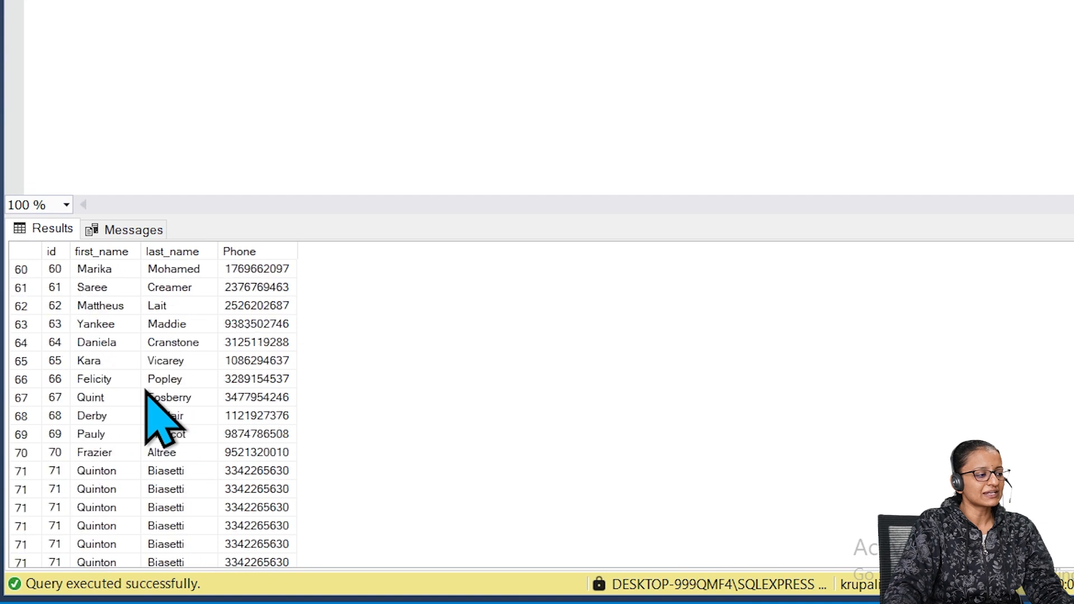
{"action": "scroll", "coordinate": [160, 420], "scroll_direction": "down", "scroll_amount": 20}
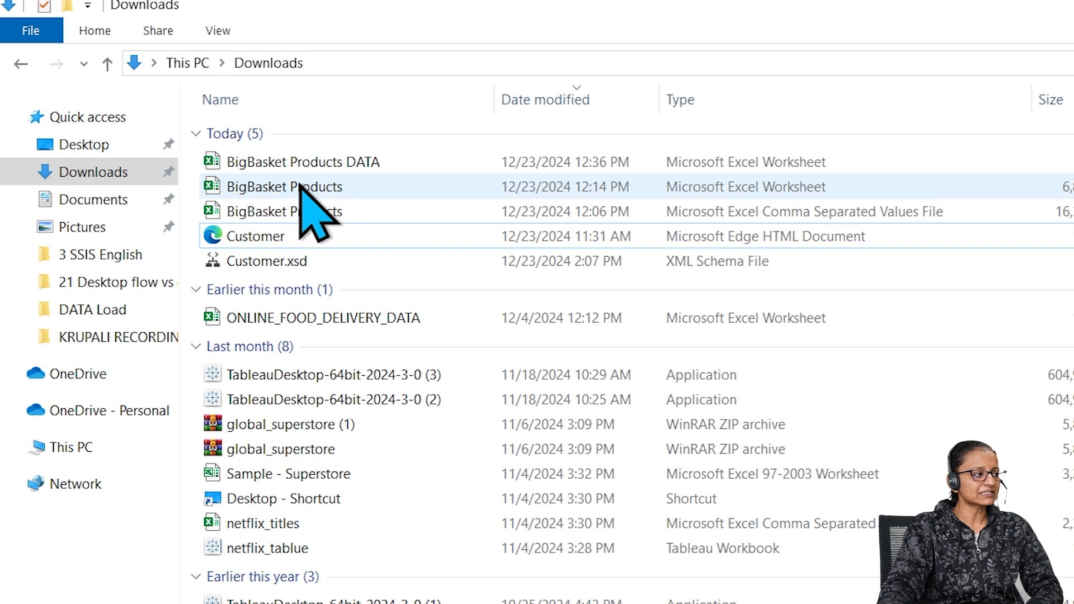
Open the BigBasket Products Excel workbook from Downloads and compare its data with the dbo.BIG_basket_product table in SQL Server Management Studio
{"action": "double_click", "coordinate": [302, 187]}
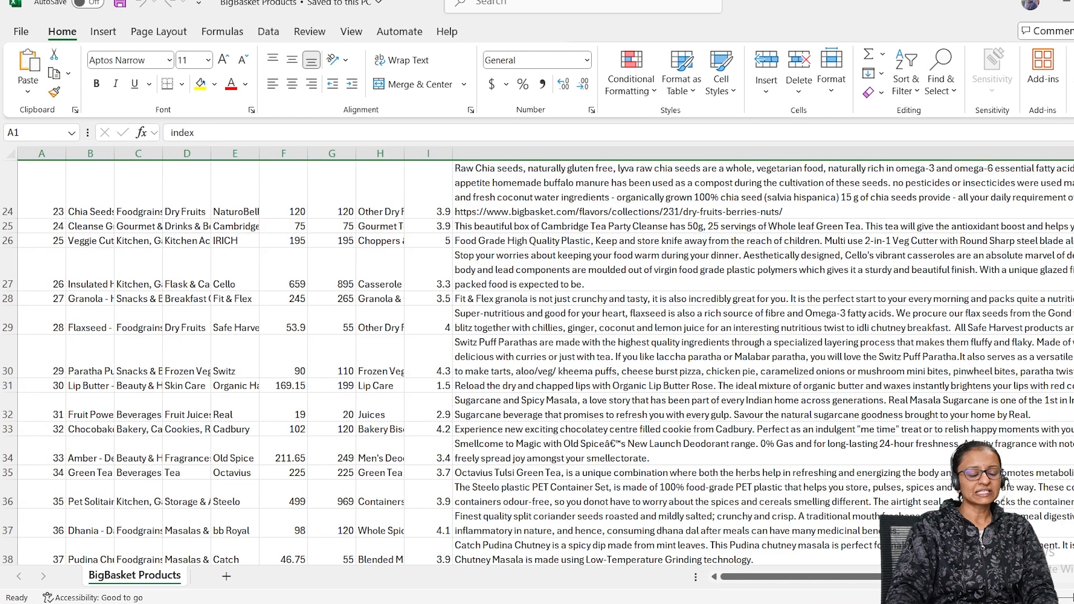
{"action": "mouse_move", "coordinate": [644, 603]}
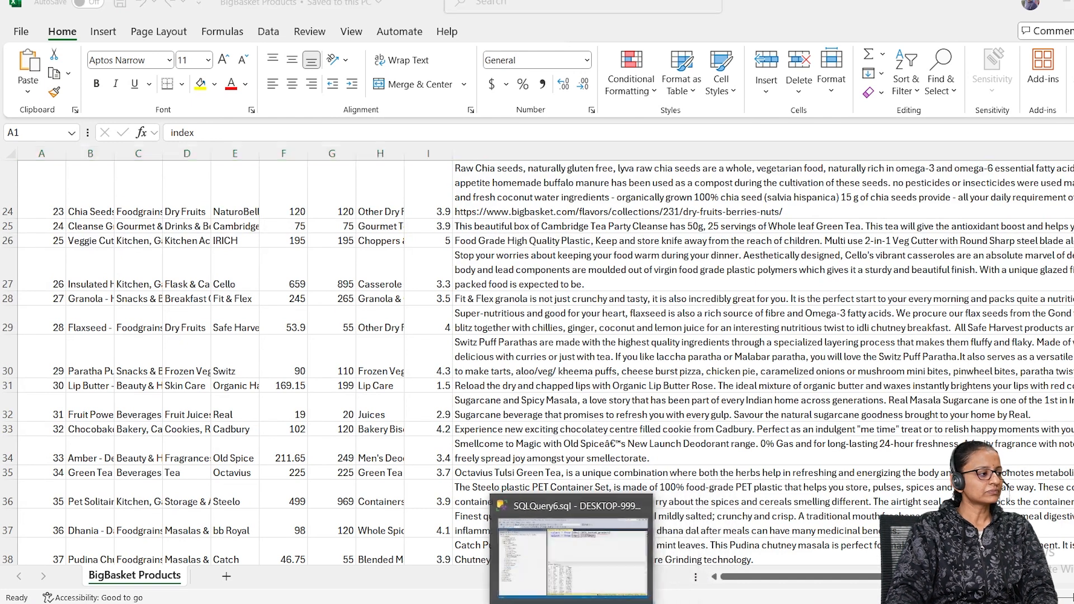
{"action": "left_click", "coordinate": [621, 536]}
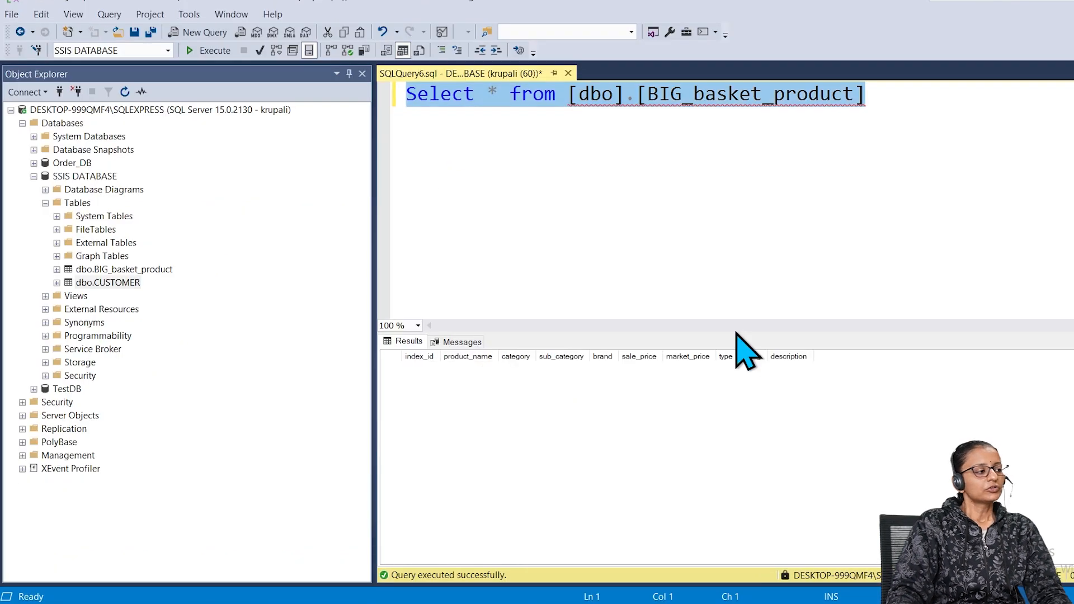
{"action": "left_click", "coordinate": [509, 280]}
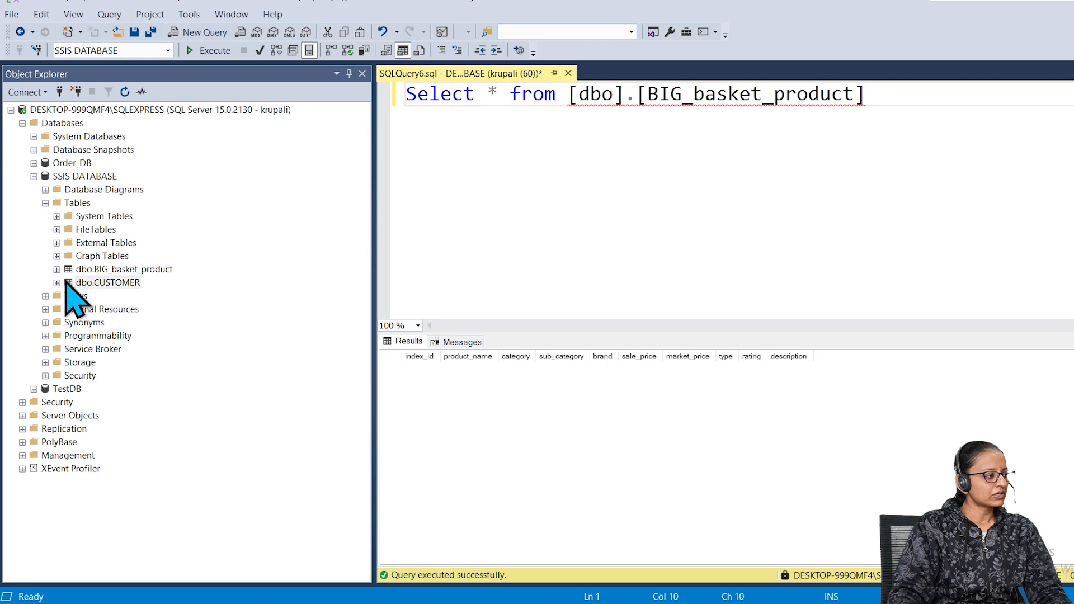
{"action": "left_click", "coordinate": [56, 269]}
{"action": "left_click", "coordinate": [68, 282]}
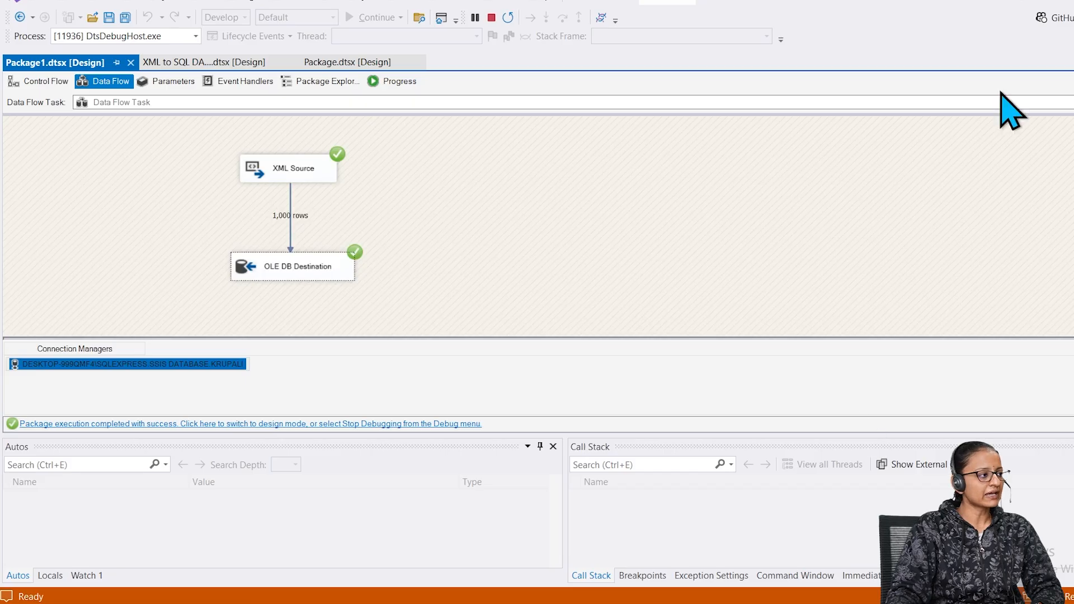
Stop debugging Package1 in Visual Studio and add a new SSIS package to the DATA Load project
{"action": "left_click", "coordinate": [491, 18]}
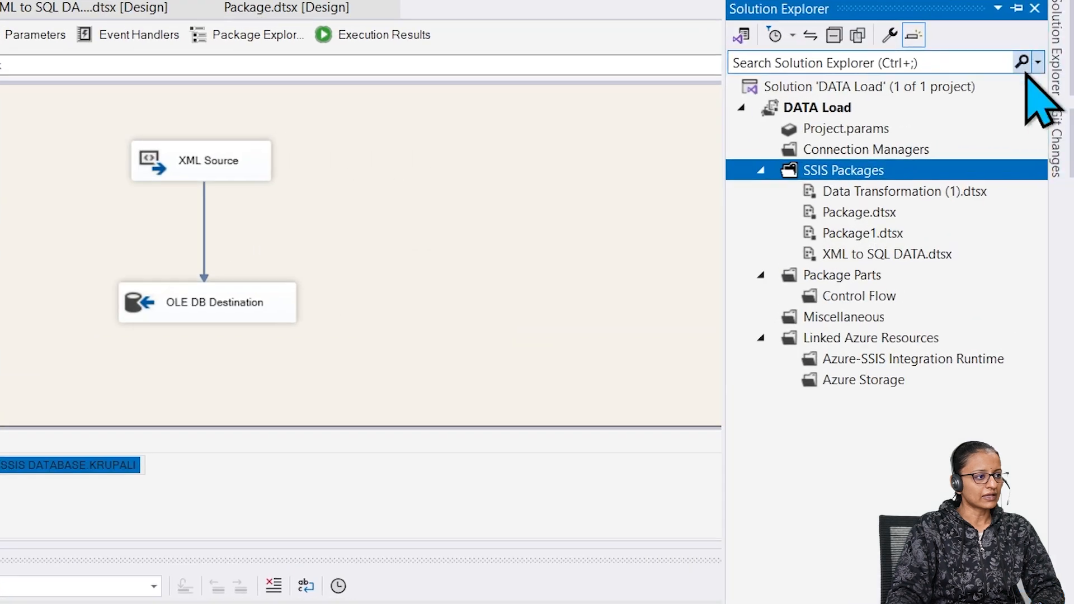
{"action": "right_click", "coordinate": [986, 146]}
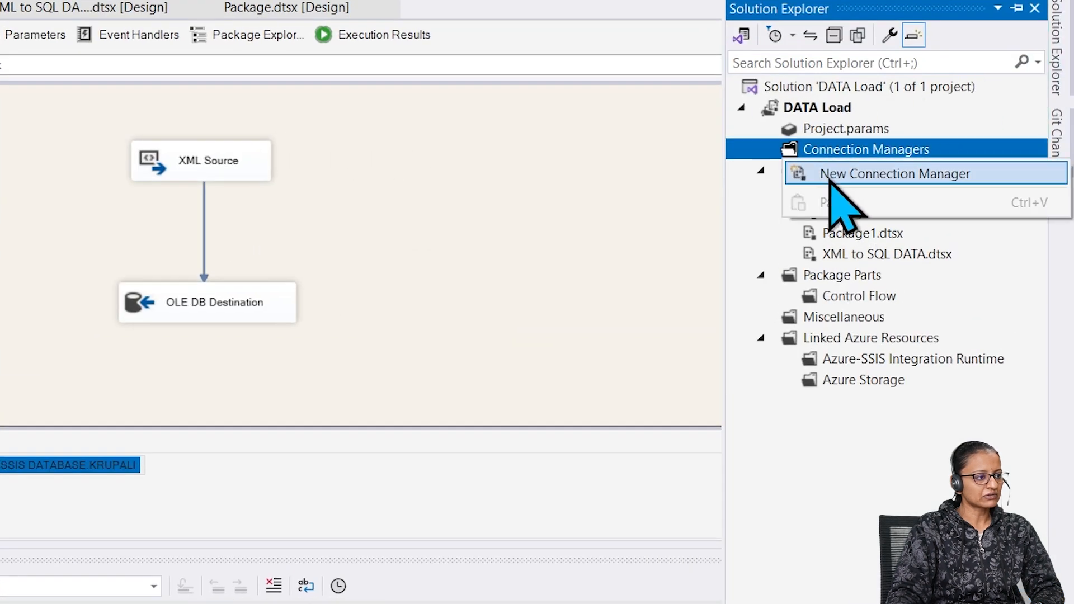
{"action": "left_click", "coordinate": [755, 192]}
{"action": "left_click", "coordinate": [813, 170]}
{"action": "right_click", "coordinate": [814, 168]}
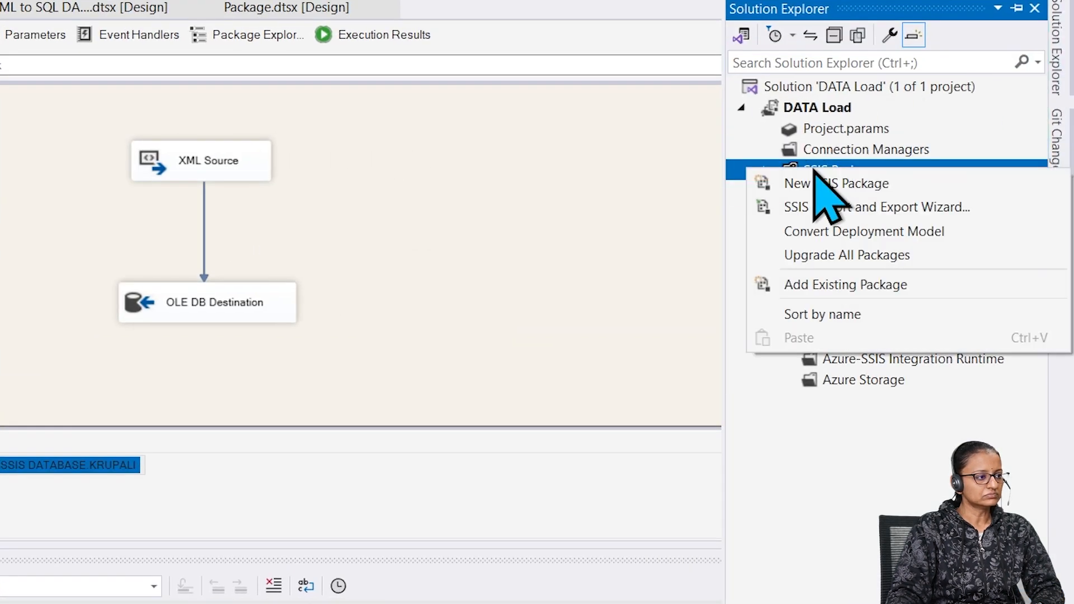
{"action": "left_click", "coordinate": [758, 185]}
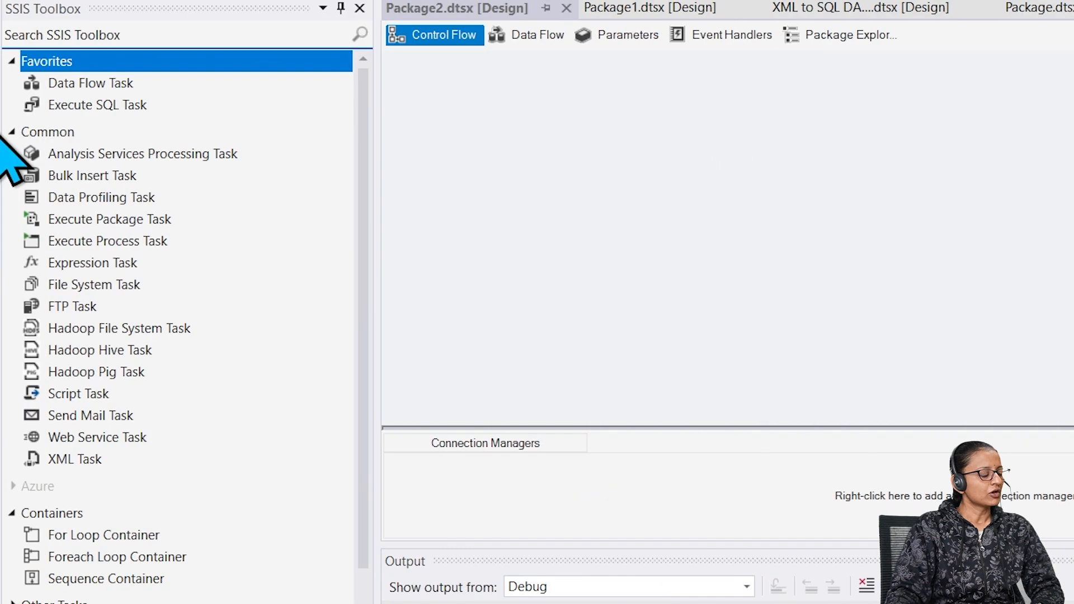
Add a Data Flow Task to the new package, place it near the canvas centre and open its data flow
{"action": "double_click", "coordinate": [99, 84]}
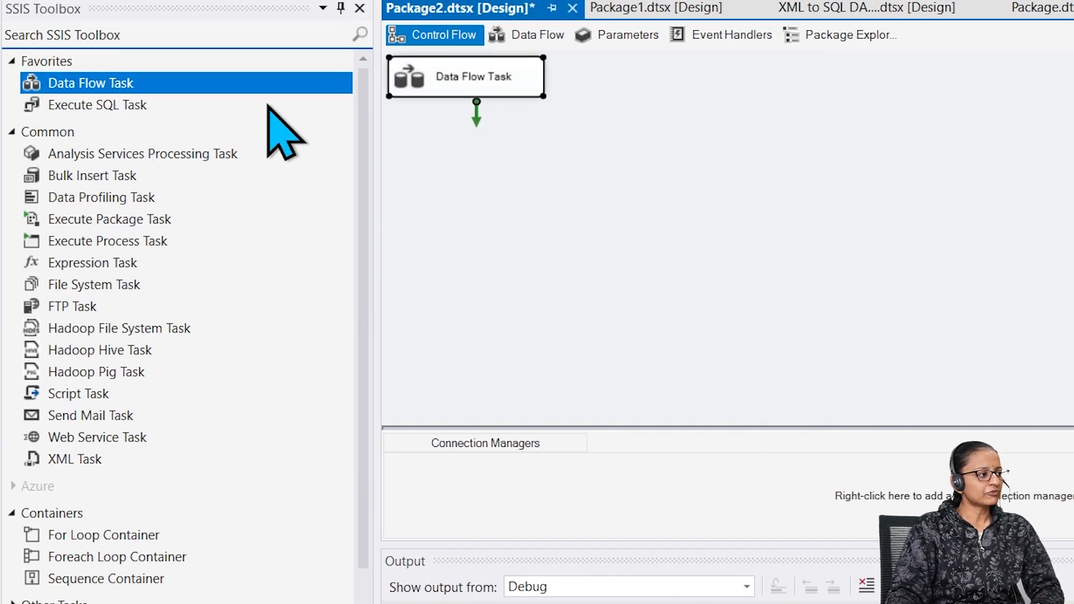
{"action": "left_click_drag", "start_coordinate": [434, 89], "coordinate": [833, 141]}
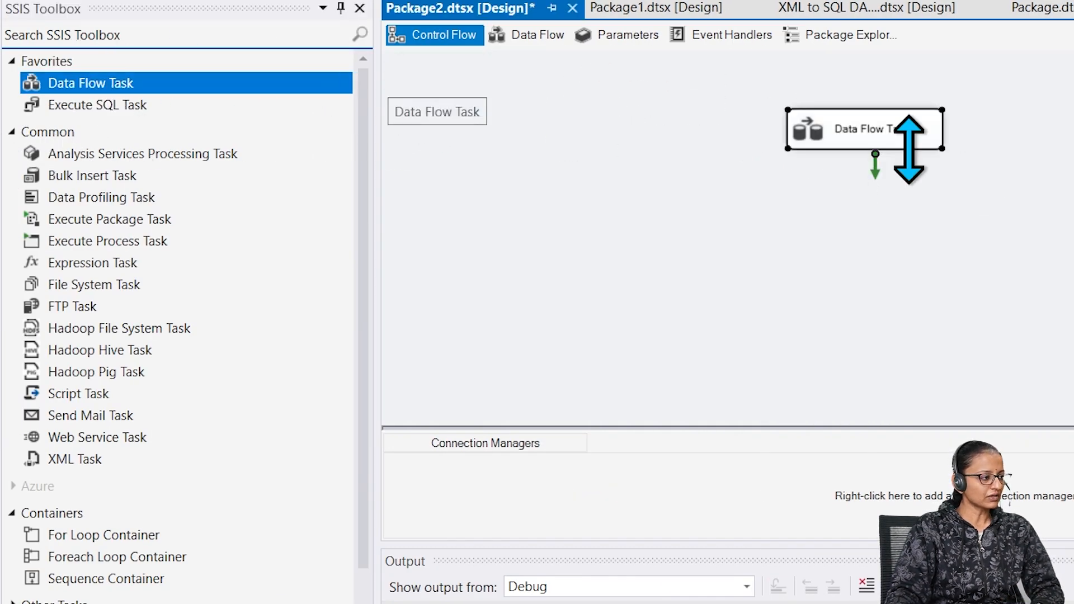
{"action": "double_click", "coordinate": [839, 137]}
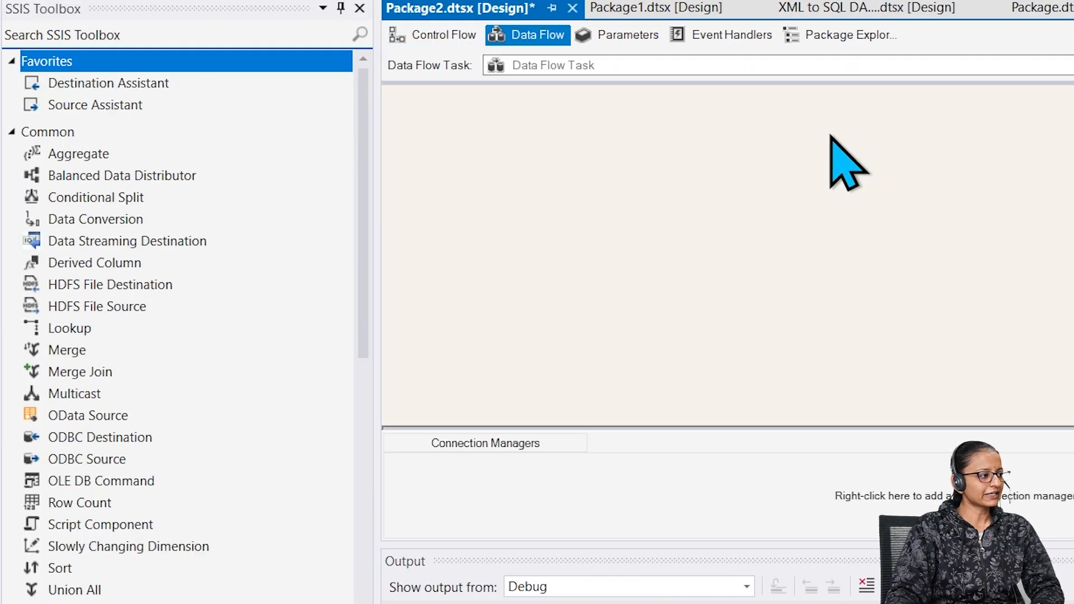
Find Excel Source among the data flow components and place one in the upper middle of the data flow canvas
{"action": "left_click", "coordinate": [143, 32]}
{"action": "type", "text": "Excel"}
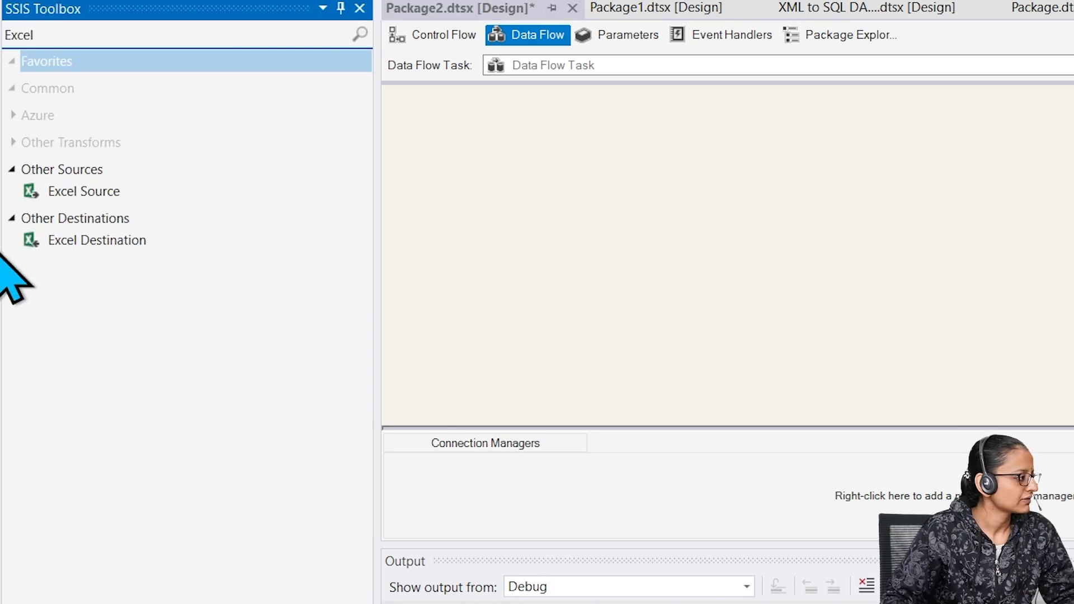
{"action": "double_click", "coordinate": [82, 191]}
{"action": "left_click_drag", "start_coordinate": [487, 115], "coordinate": [752, 145]}
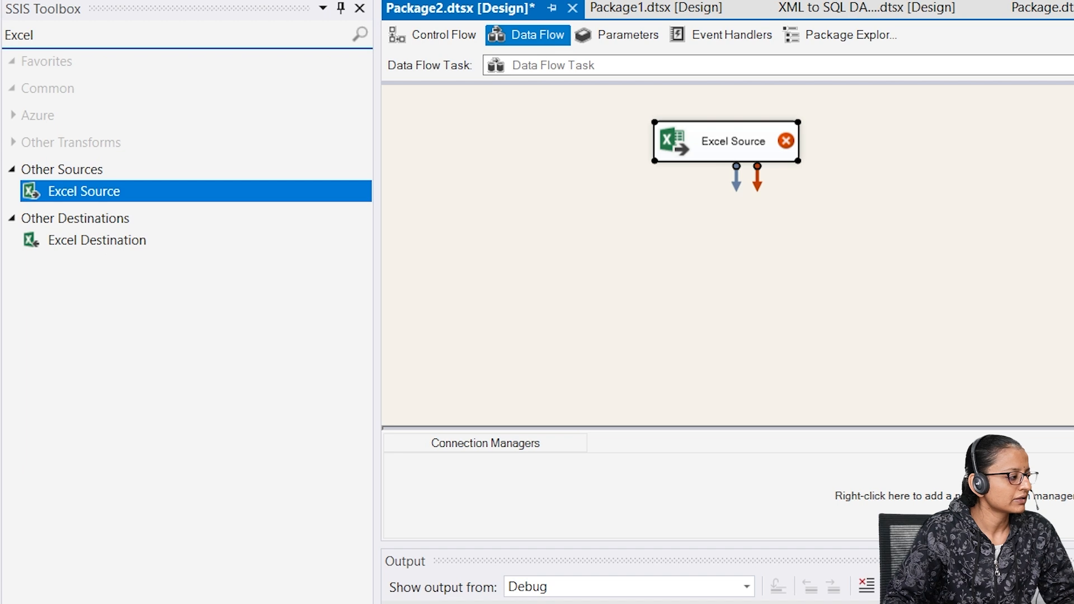
Find OLE DB Destination among the data flow components and place one below the Excel Source
{"action": "left_click", "coordinate": [66, 32]}
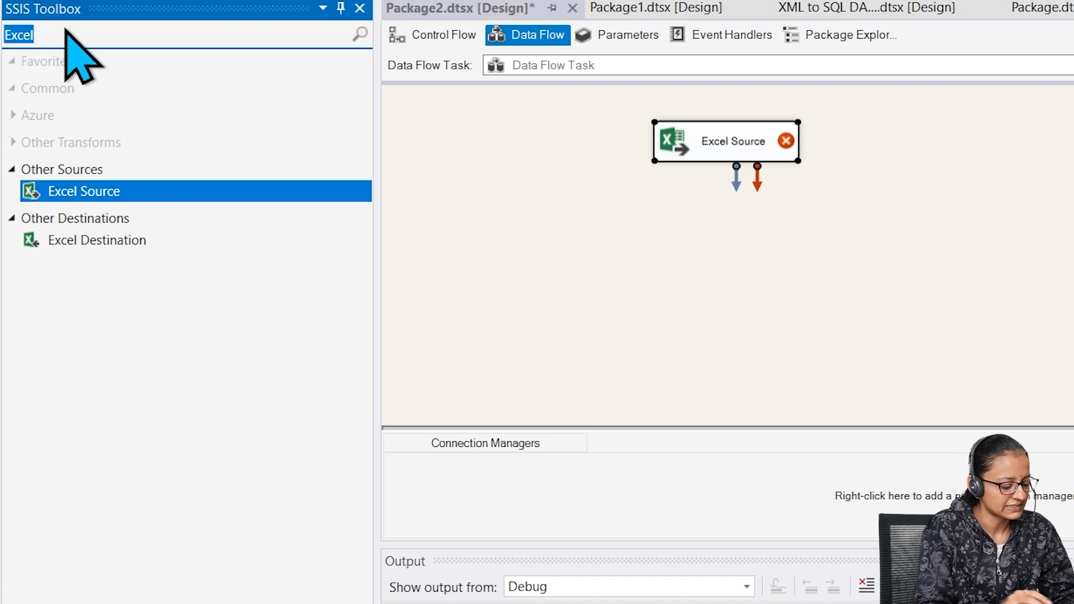
{"action": "type", "text": "Old"}
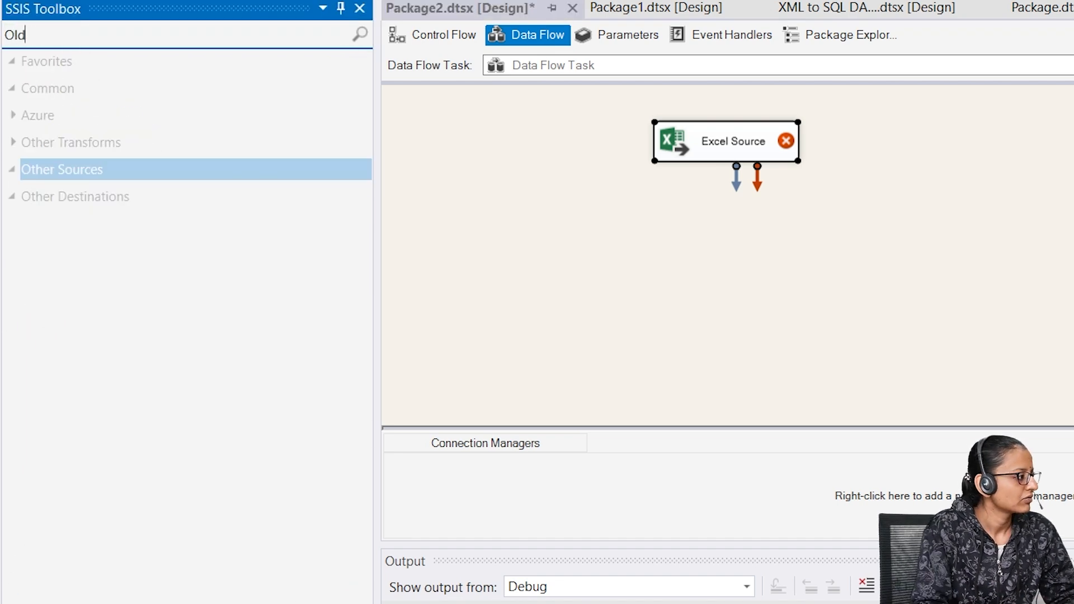
{"action": "key", "text": "BackSpace"}
{"action": "double_click", "coordinate": [62, 283]}
{"action": "left_click_drag", "start_coordinate": [541, 145], "coordinate": [754, 274]}
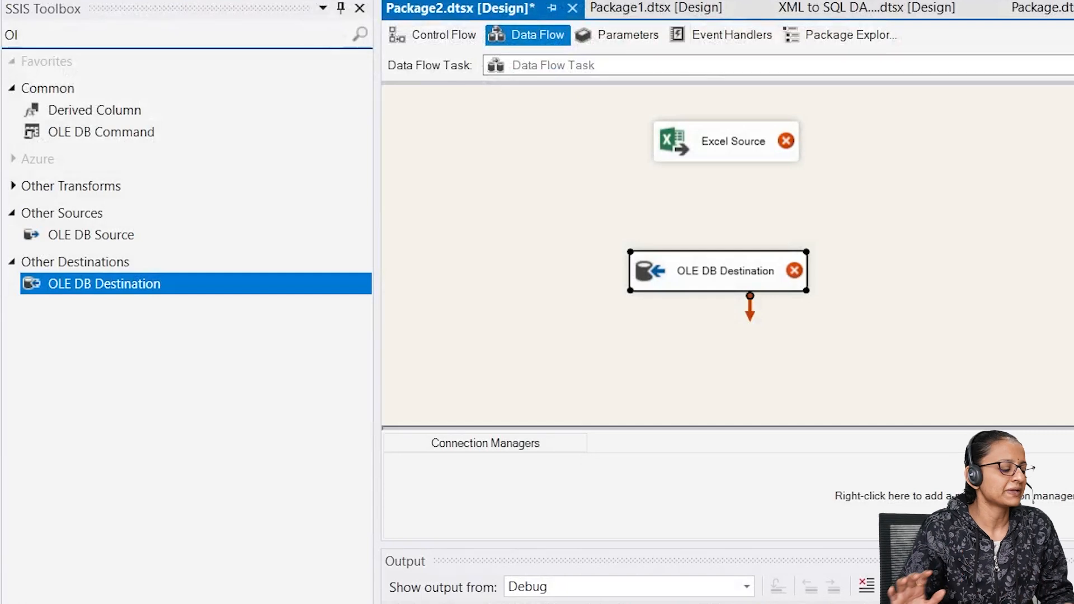
Create a Microsoft Excel 2007-2010 connection to BigBasket Products.xlsx from Downloads in the Excel Source, with column names in the first row
{"action": "double_click", "coordinate": [750, 146]}
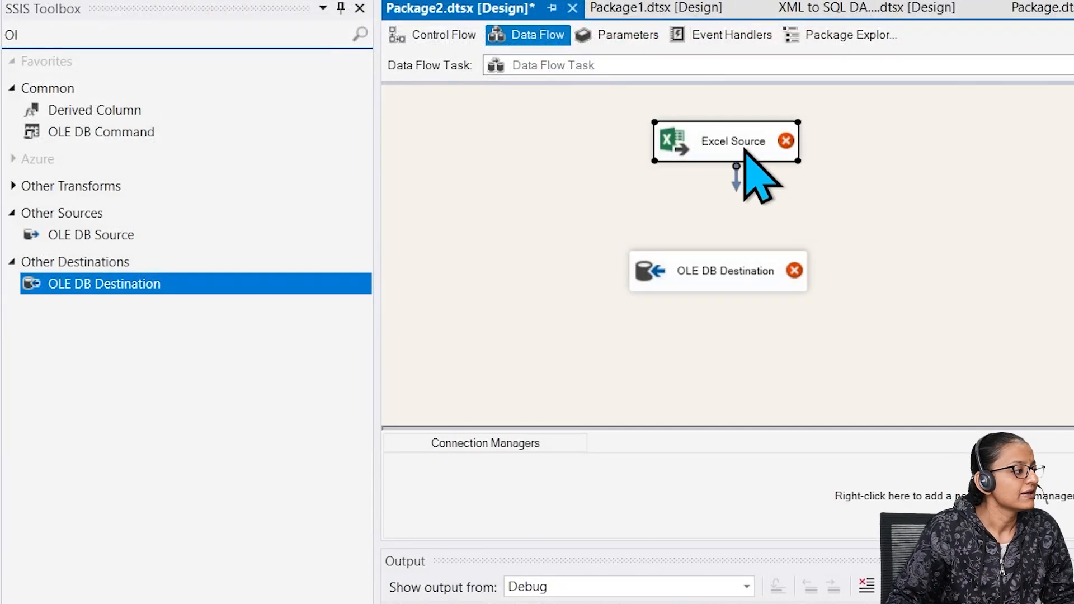
{"action": "left_click", "coordinate": [732, 206]}
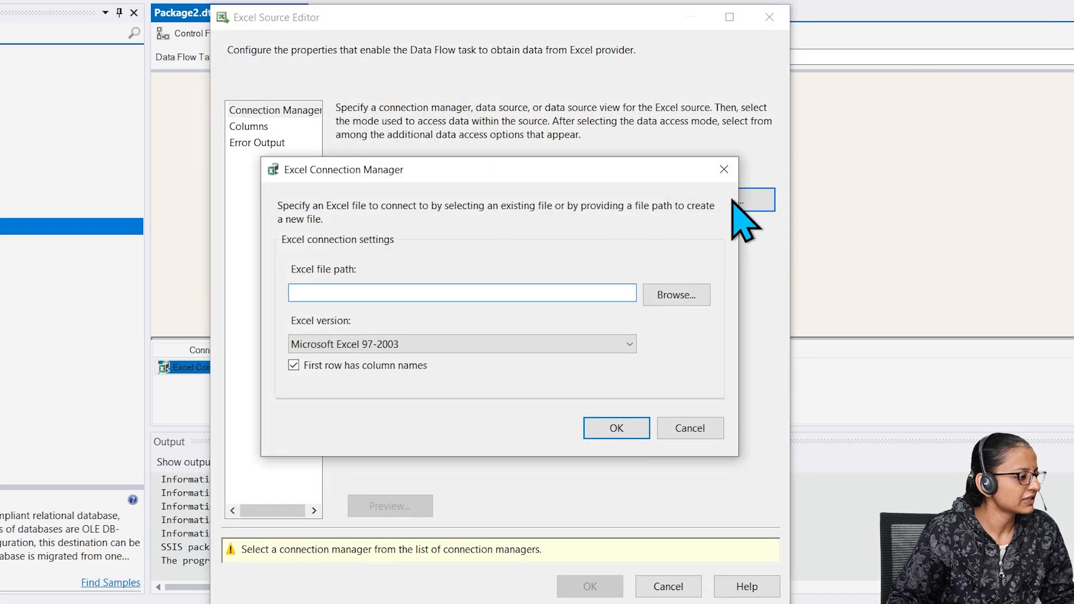
{"action": "left_click", "coordinate": [678, 295]}
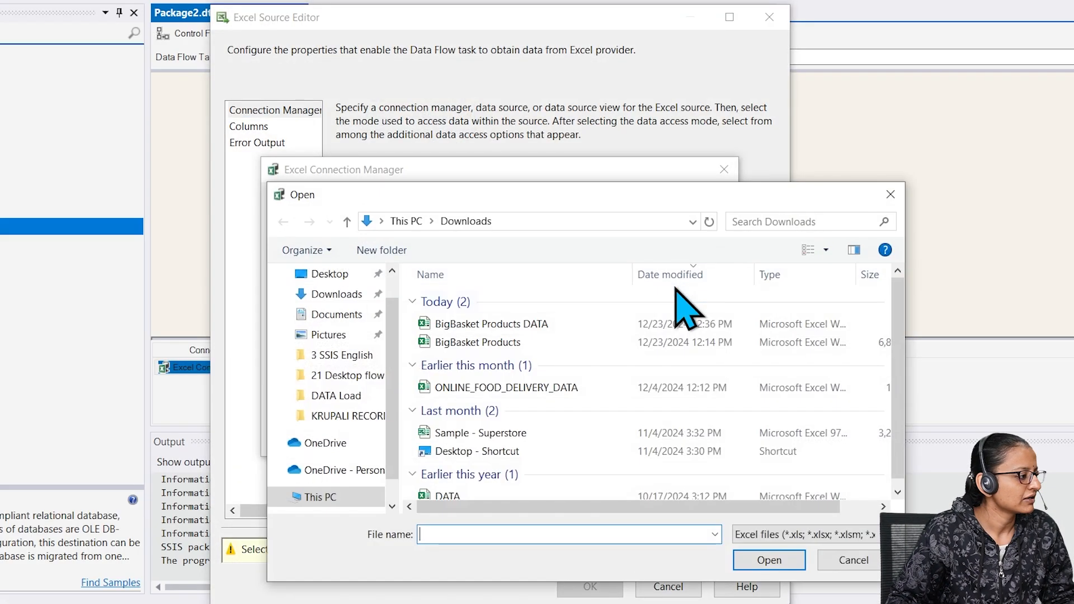
{"action": "left_click", "coordinate": [469, 344]}
{"action": "left_click", "coordinate": [775, 562]}
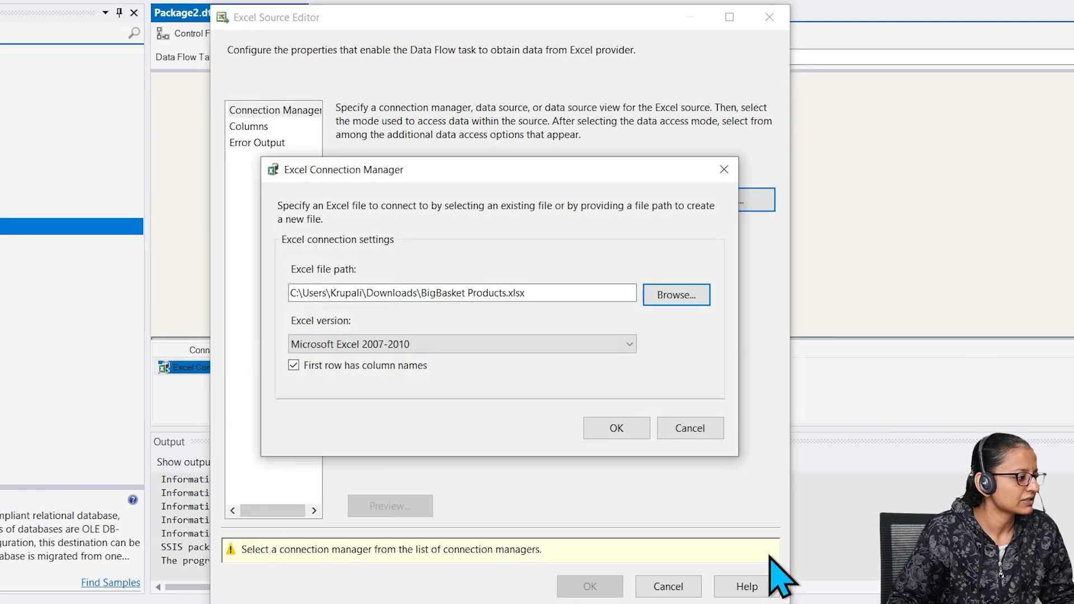
{"action": "left_click", "coordinate": [614, 430]}
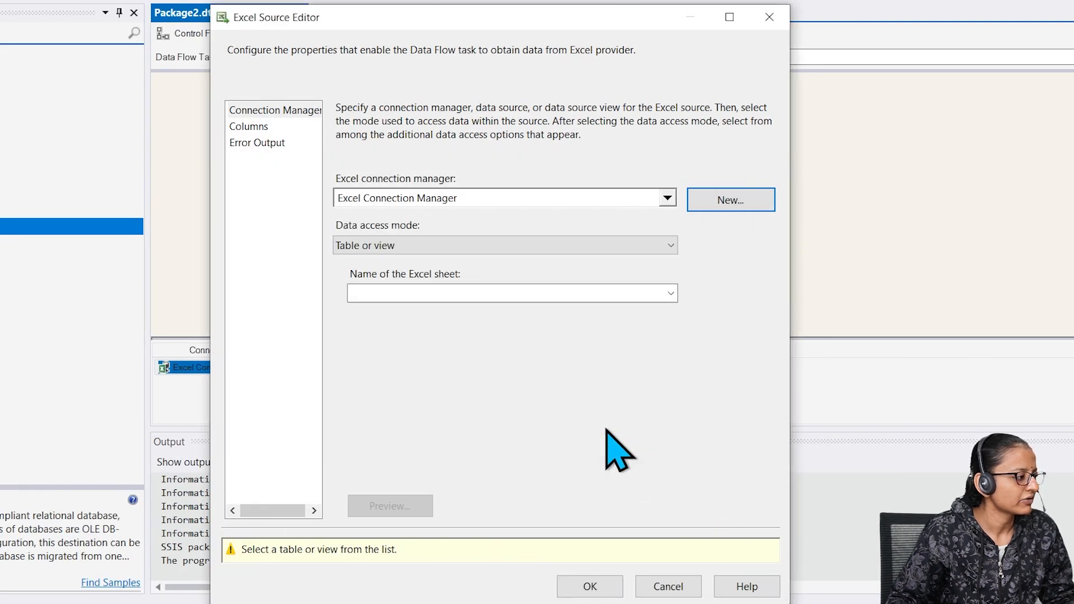
Set the Excel Source to read the 'BigBasket Products$' sheet, checking its data preview and columns before accepting the settings
{"action": "left_click", "coordinate": [671, 293]}
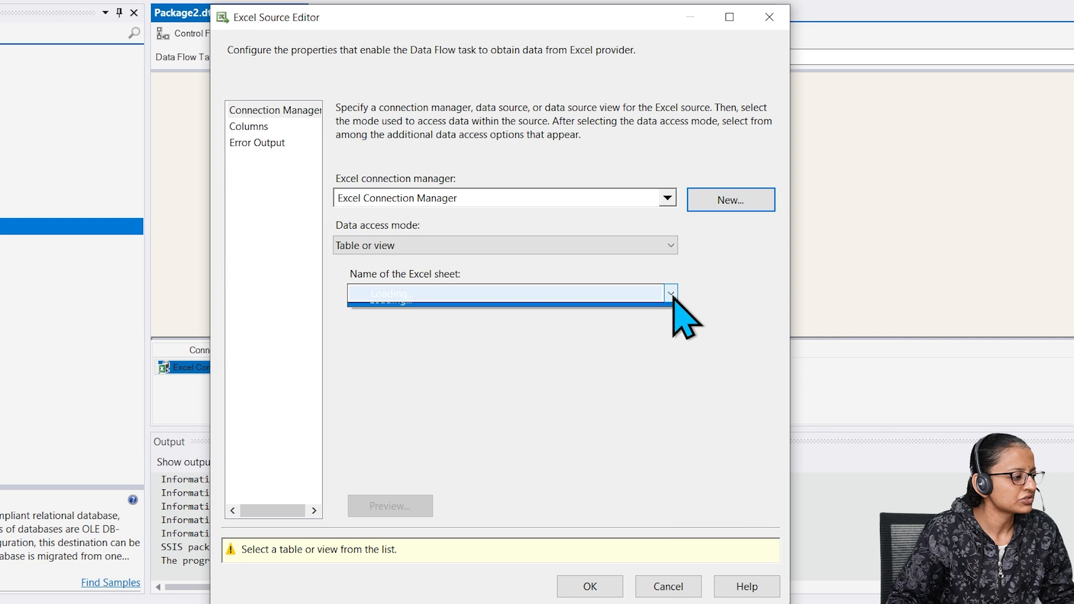
{"action": "left_click", "coordinate": [421, 311]}
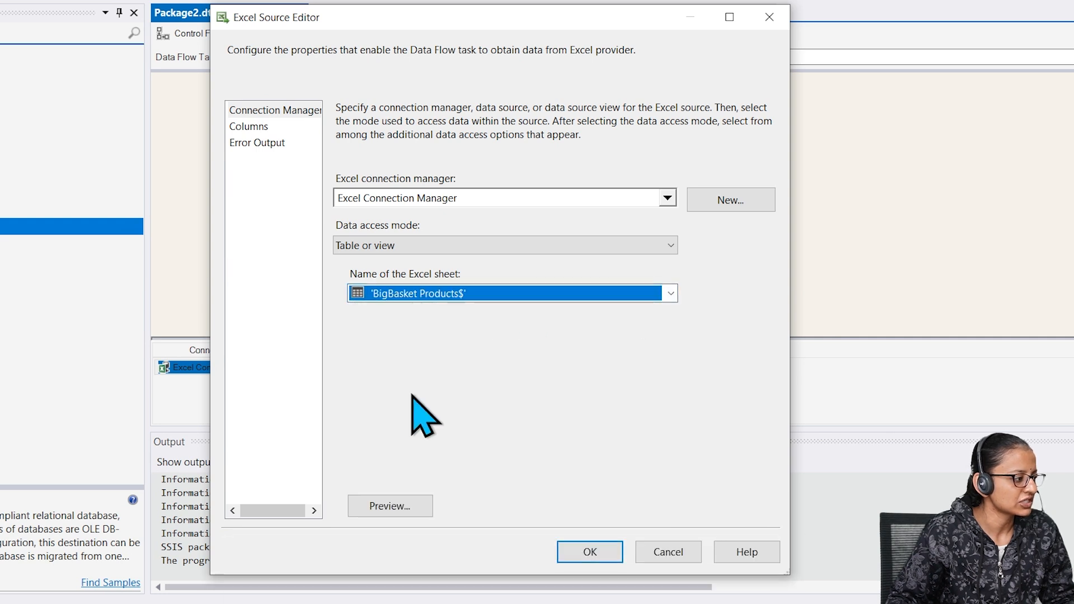
{"action": "left_click", "coordinate": [398, 505]}
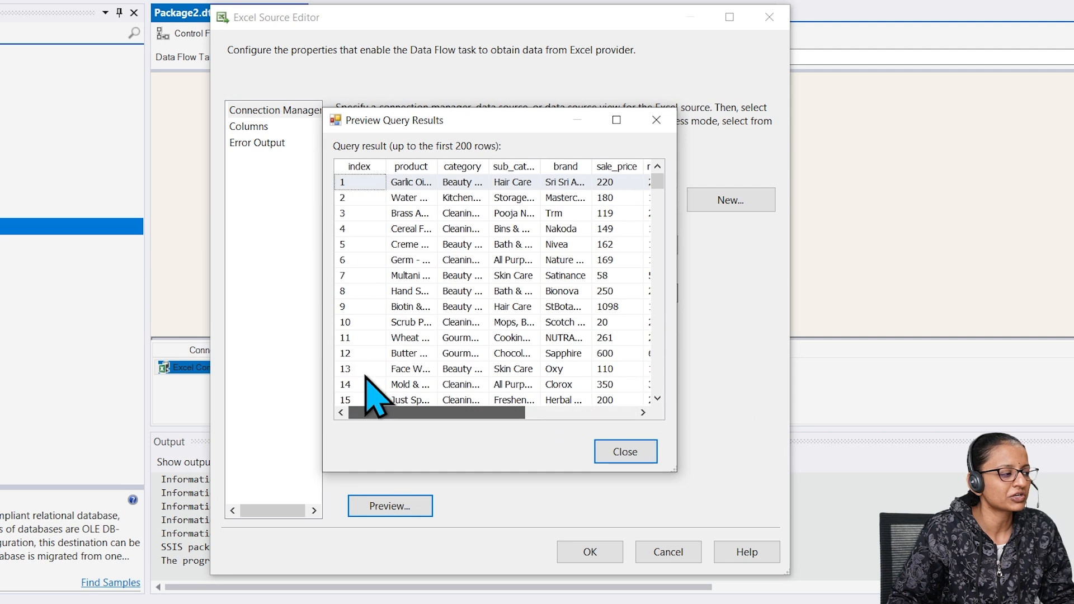
{"action": "left_click", "coordinate": [615, 451]}
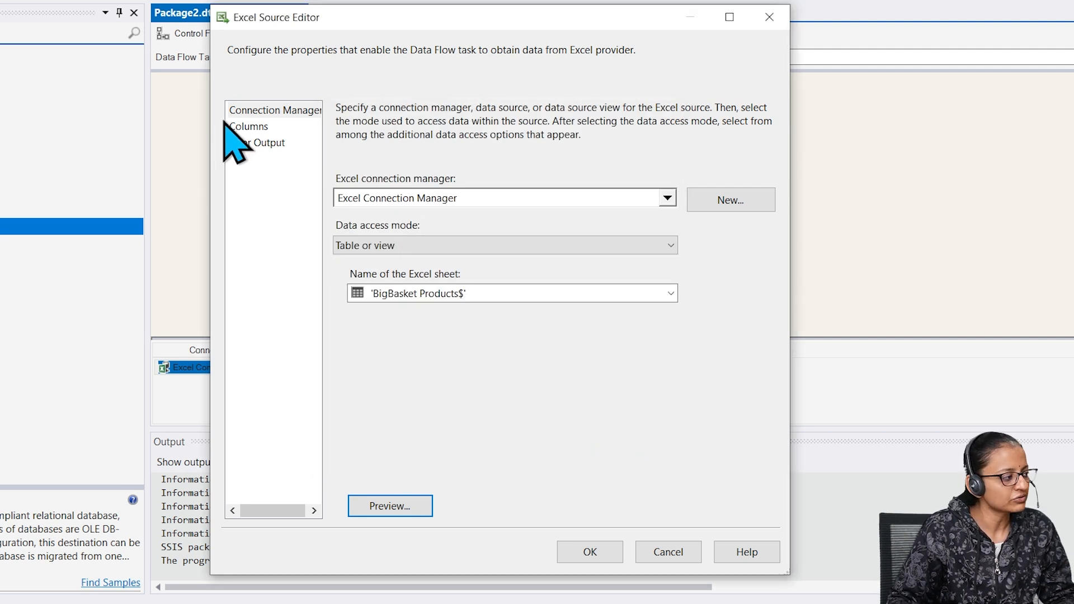
{"action": "left_click", "coordinate": [240, 127]}
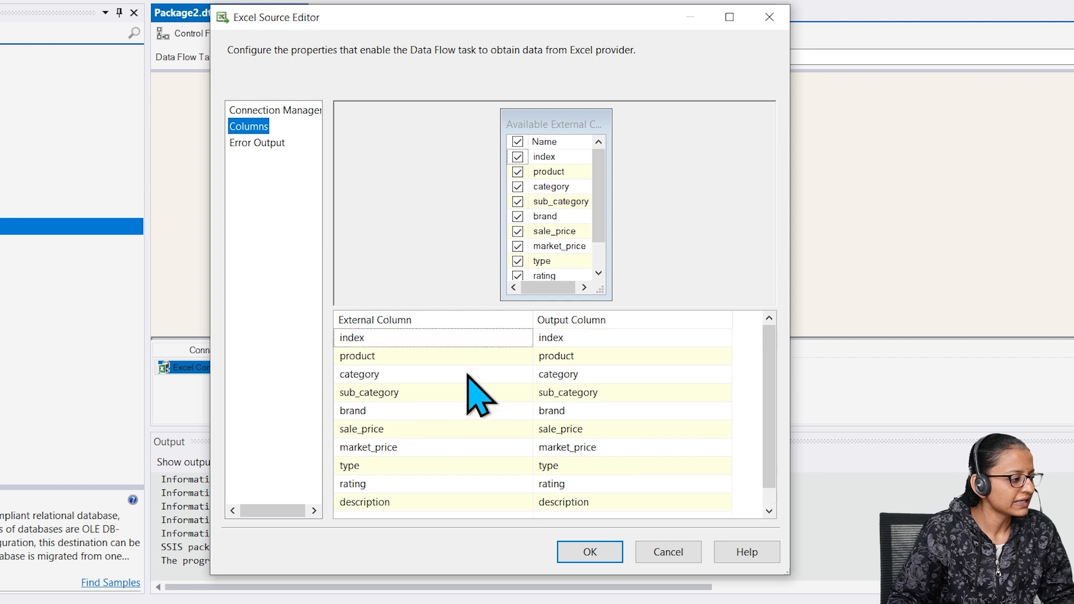
{"action": "left_click", "coordinate": [589, 552]}
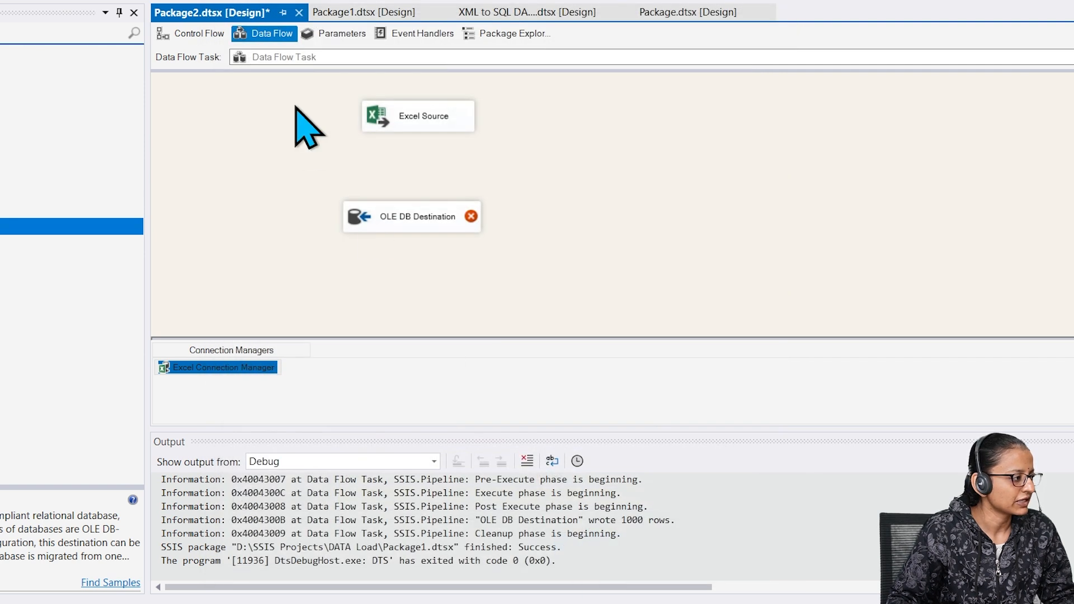
Connect the Excel Source to the OLE DB Destination and target the [dbo].[BIG_basket_product] table through the existing SSIS DATABASE connection
{"action": "left_click", "coordinate": [416, 124]}
{"action": "left_click_drag", "start_coordinate": [425, 143], "coordinate": [357, 230]}
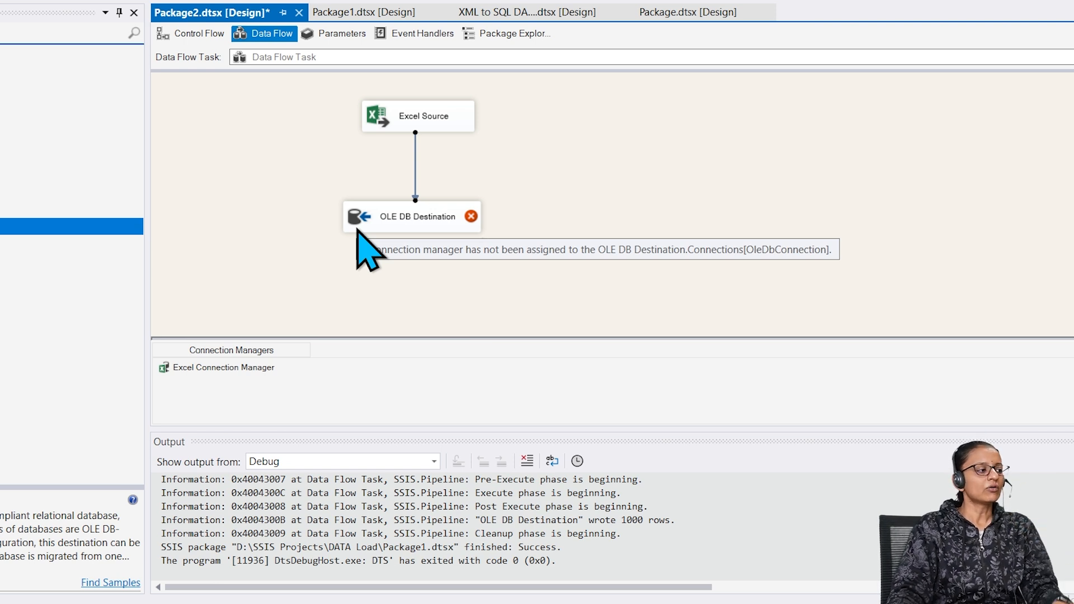
{"action": "double_click", "coordinate": [358, 227]}
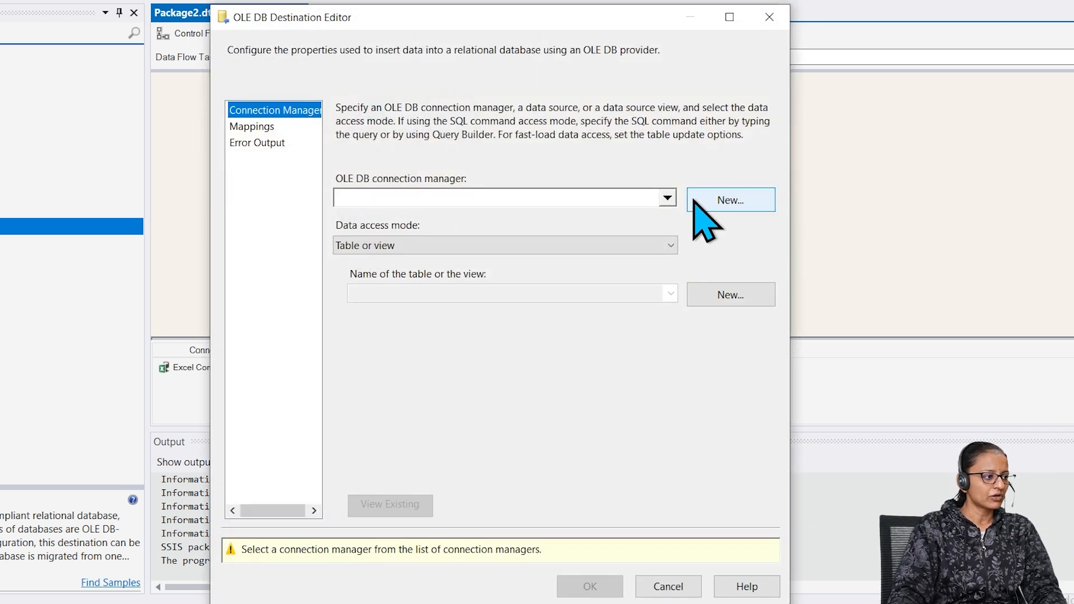
{"action": "left_click", "coordinate": [696, 202]}
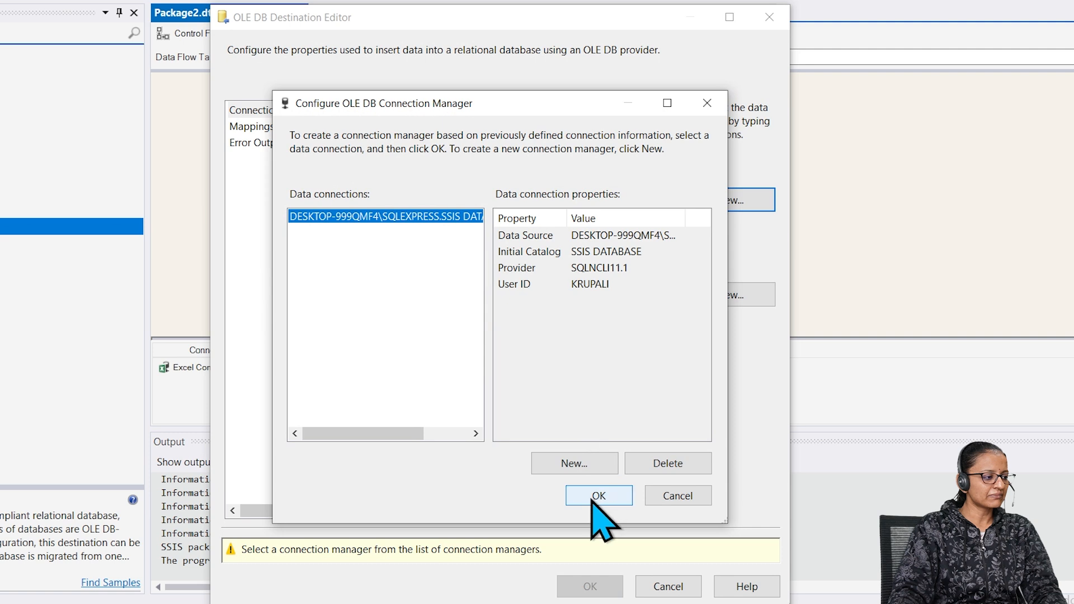
{"action": "left_click", "coordinate": [594, 503]}
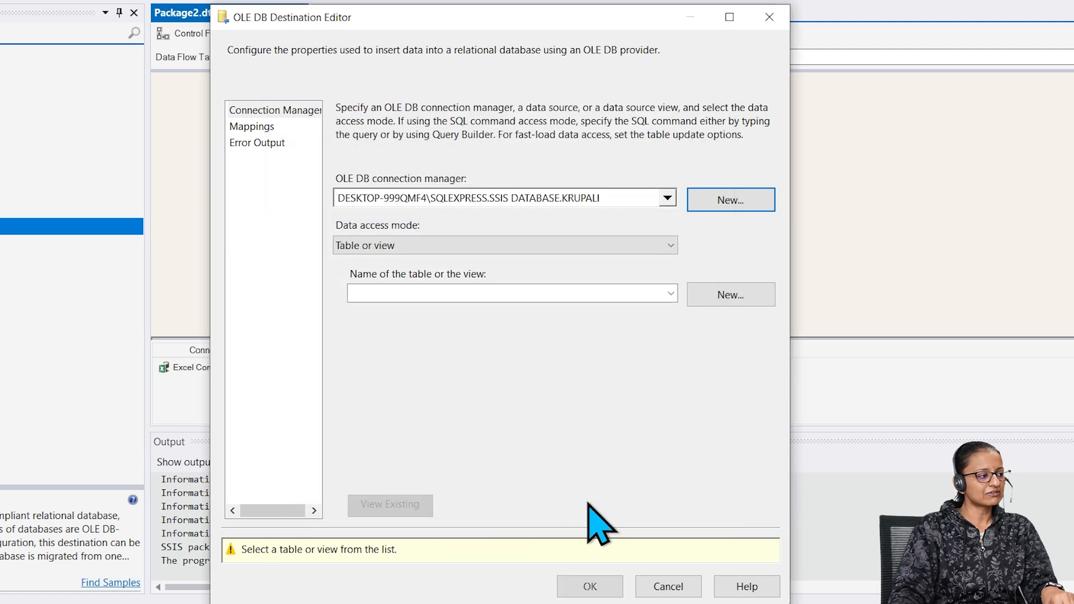
{"action": "left_click", "coordinate": [671, 292]}
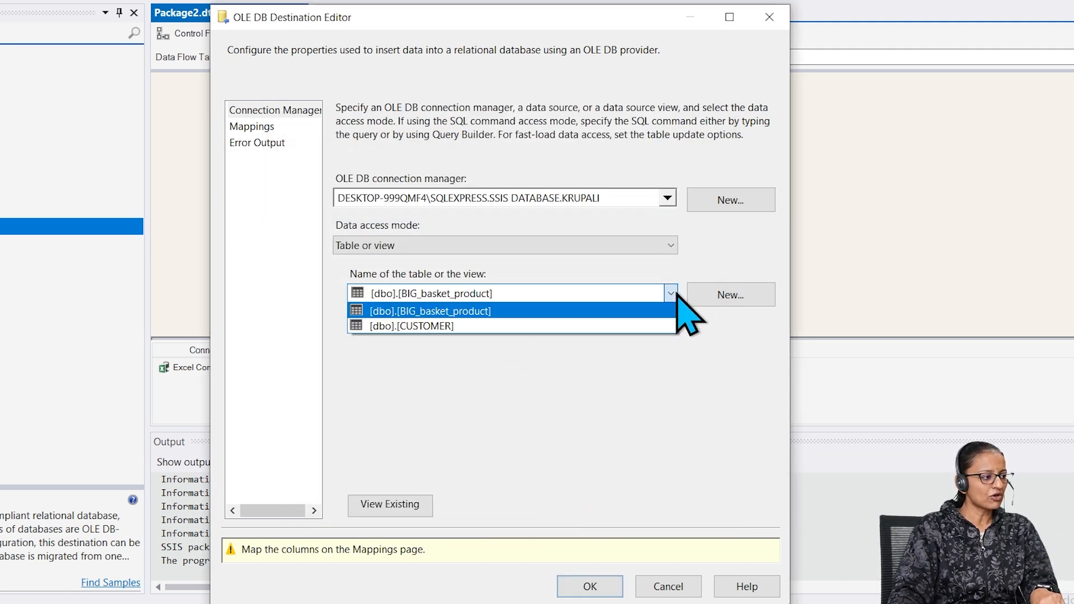
{"action": "left_click", "coordinate": [442, 315]}
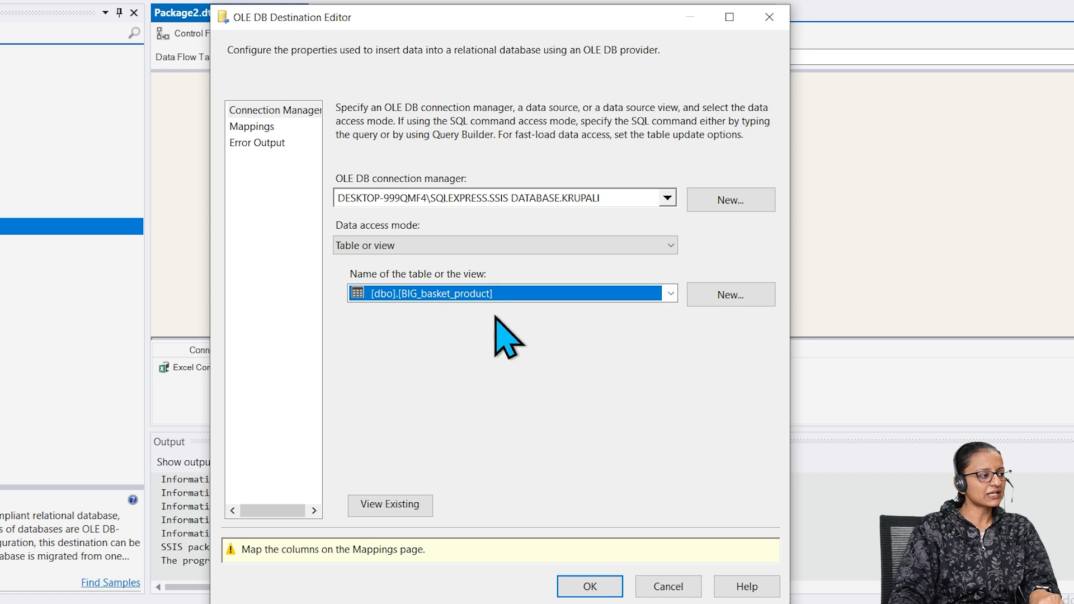
Map the input column index to index_id and product to product_name in the OLE DB Destination, and accept the mappings
{"action": "left_click", "coordinate": [255, 128]}
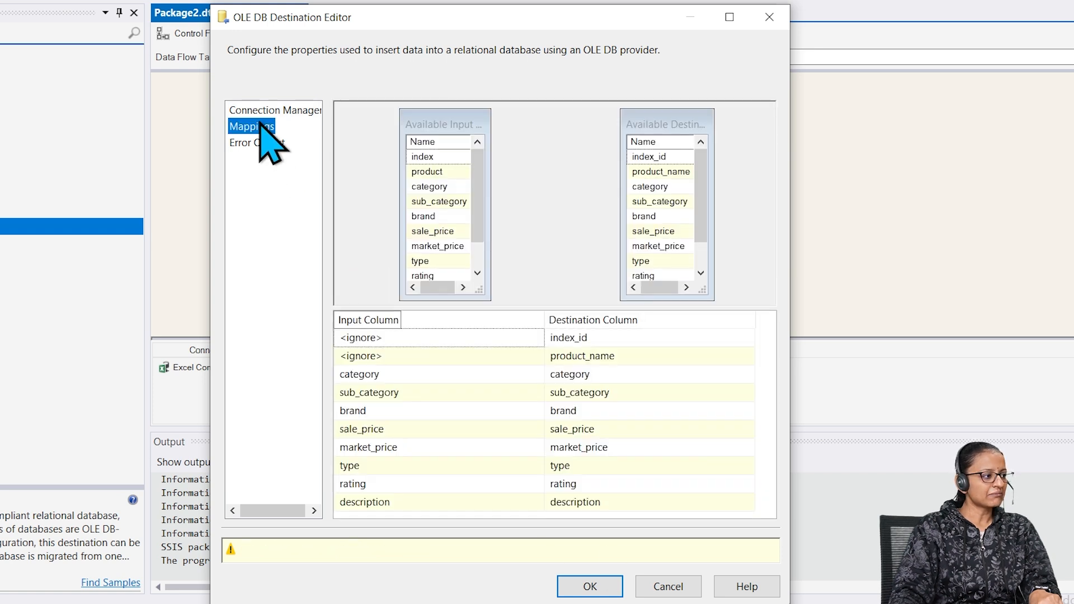
{"action": "left_click", "coordinate": [530, 339]}
{"action": "left_click", "coordinate": [534, 339]}
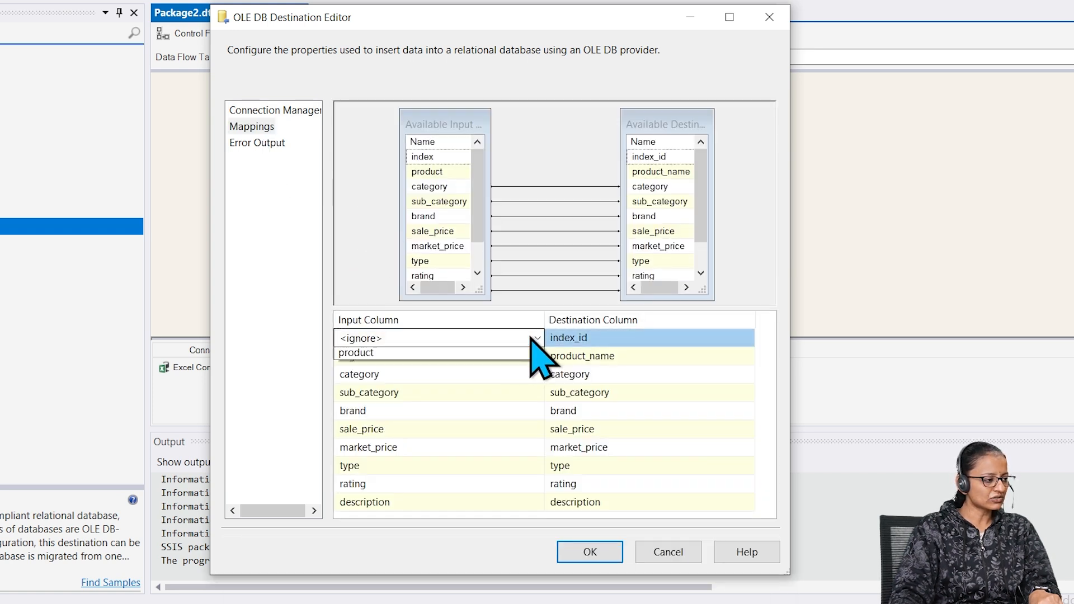
{"action": "left_click", "coordinate": [445, 365]}
{"action": "left_click", "coordinate": [444, 358]}
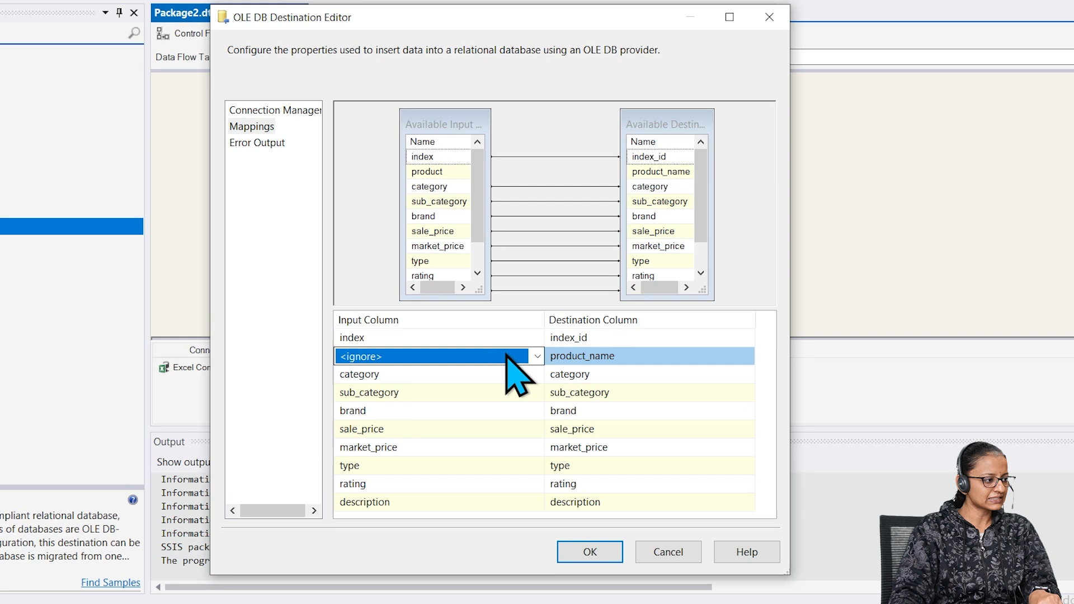
{"action": "left_click", "coordinate": [536, 357]}
{"action": "left_click", "coordinate": [417, 389]}
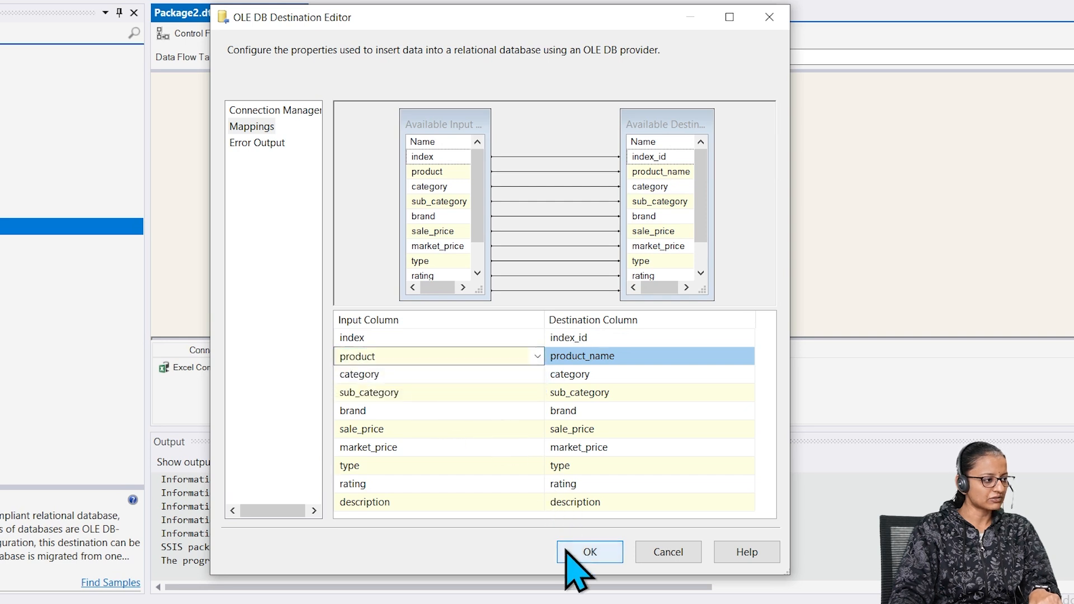
{"action": "left_click", "coordinate": [589, 551]}
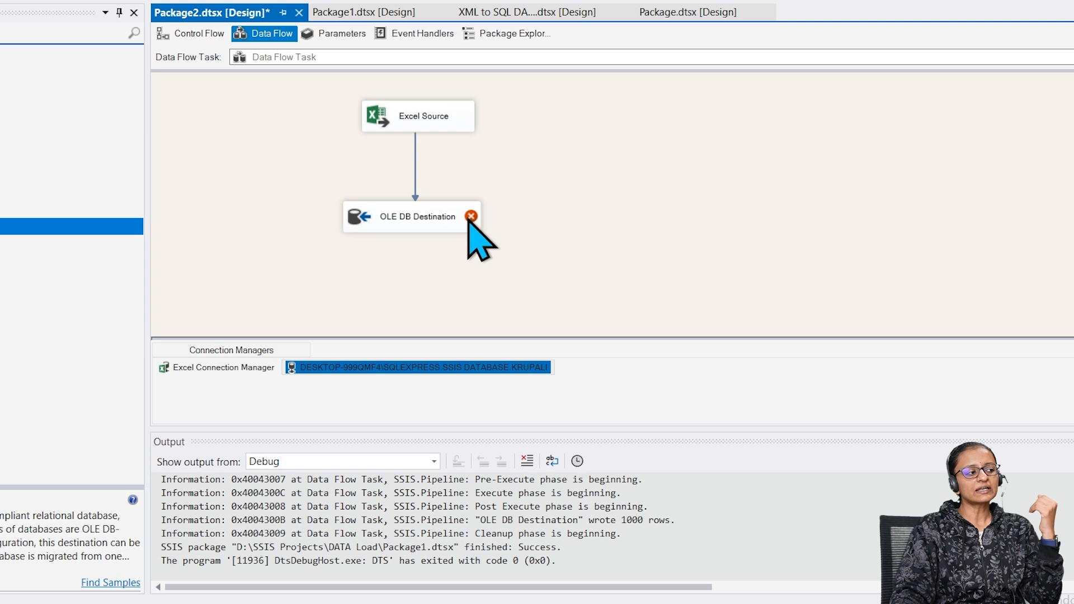
Try to run Package2, read the validation errors, and check the column data types of dbo.BIG_basket_product in SQL Server Management Studio
{"action": "mouse_move", "coordinate": [470, 222]}
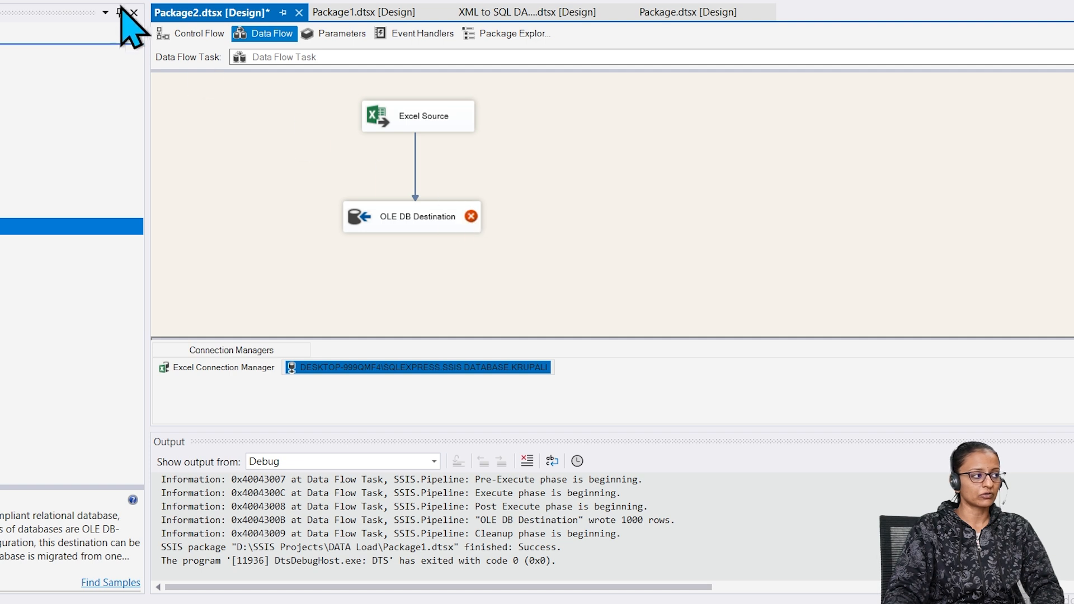
{"action": "left_click", "coordinate": [260, 9]}
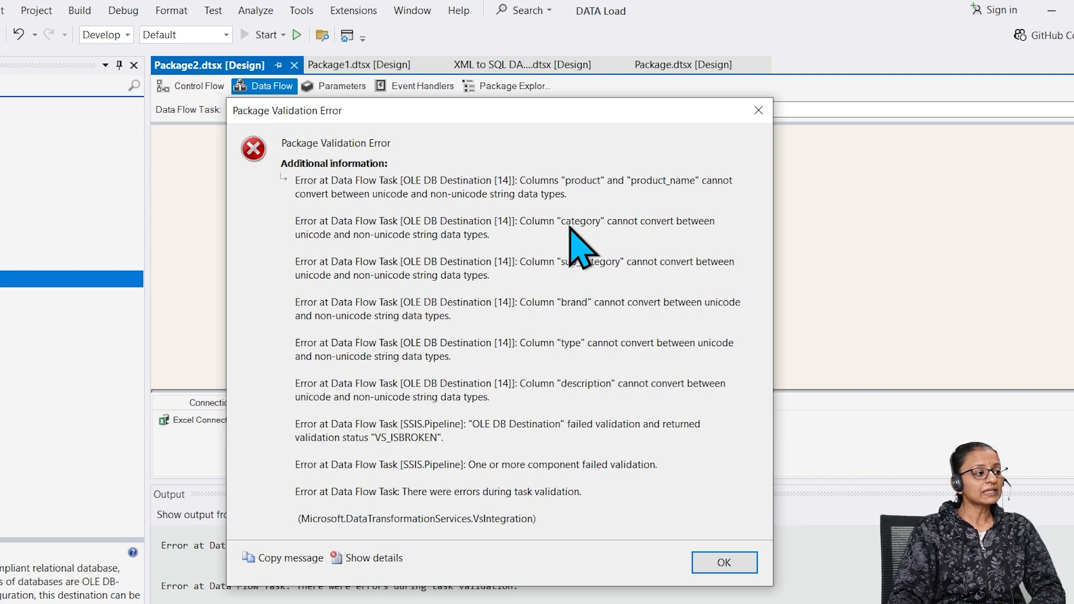
{"action": "left_click", "coordinate": [747, 562]}
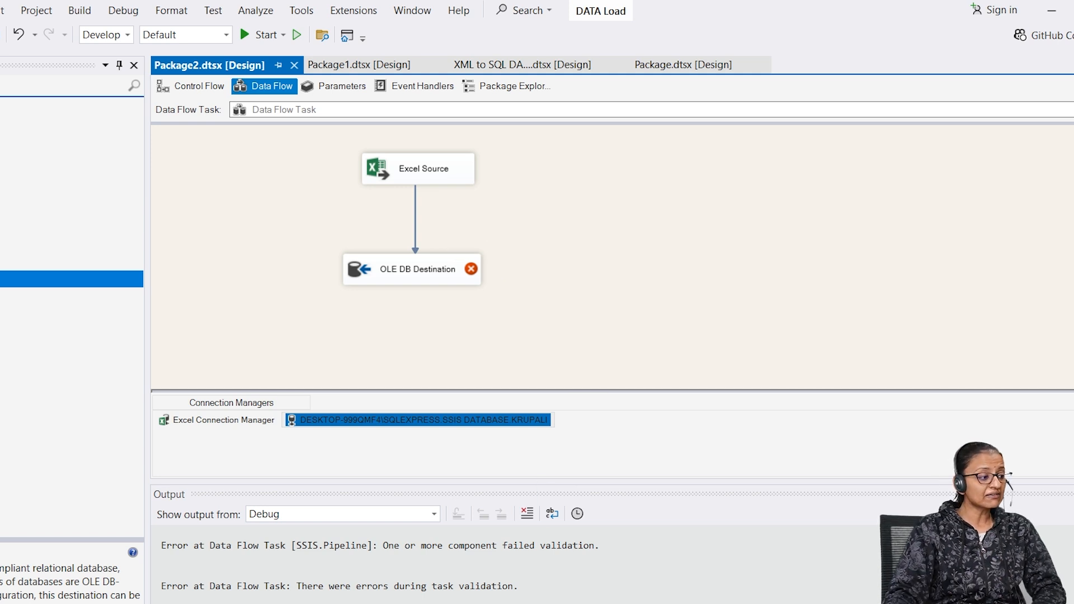
{"action": "left_click", "coordinate": [582, 602]}
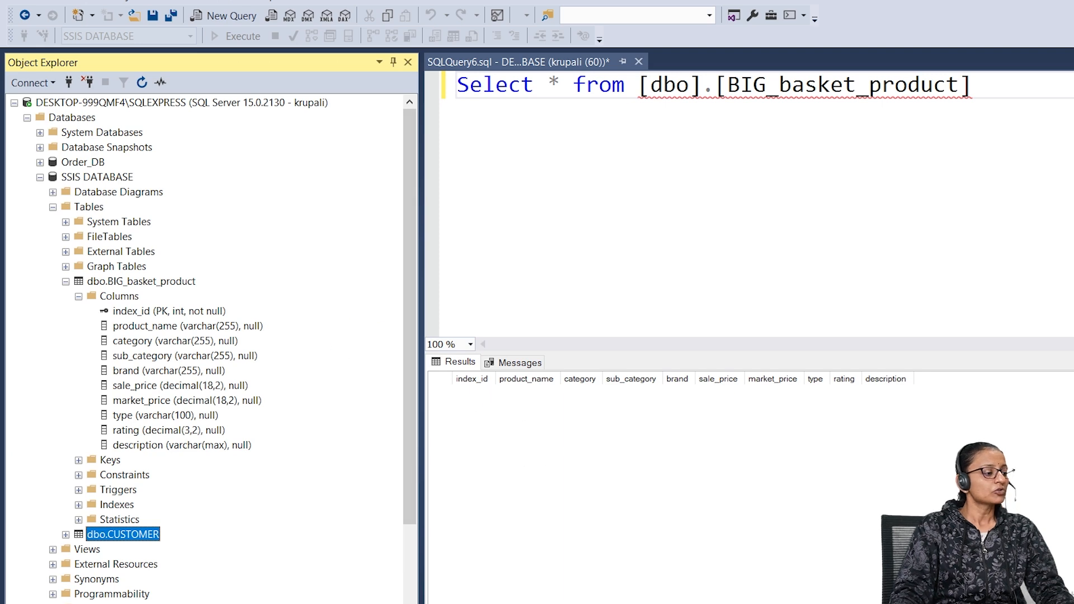
{"action": "key", "text": "alt+Tab"}
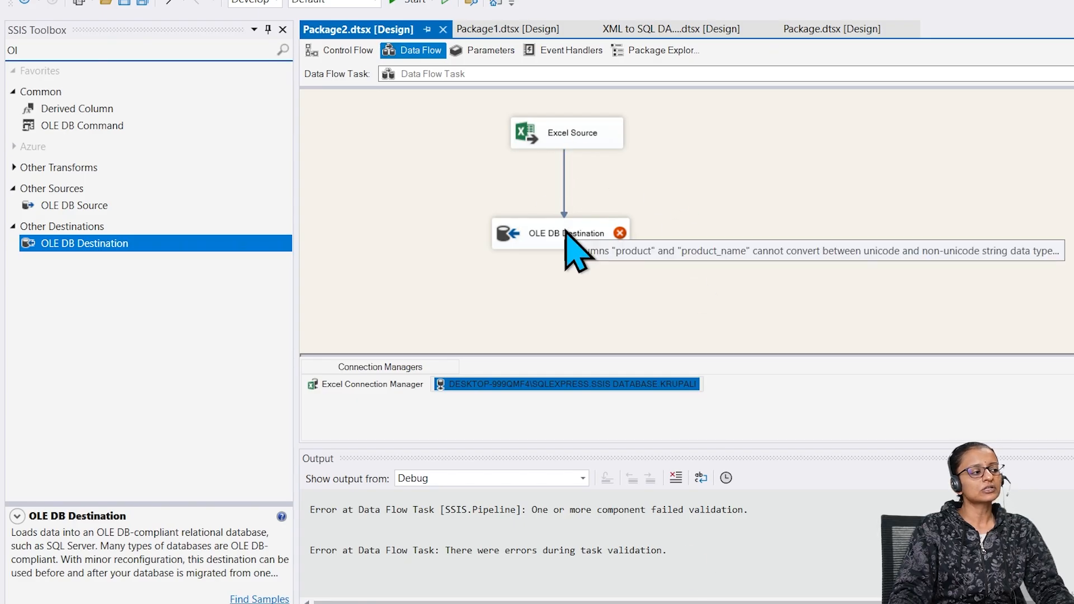
Delete the data flow path between the Excel Source and the OLE DB Destination in Visual Studio
{"action": "left_click", "coordinate": [567, 177]}
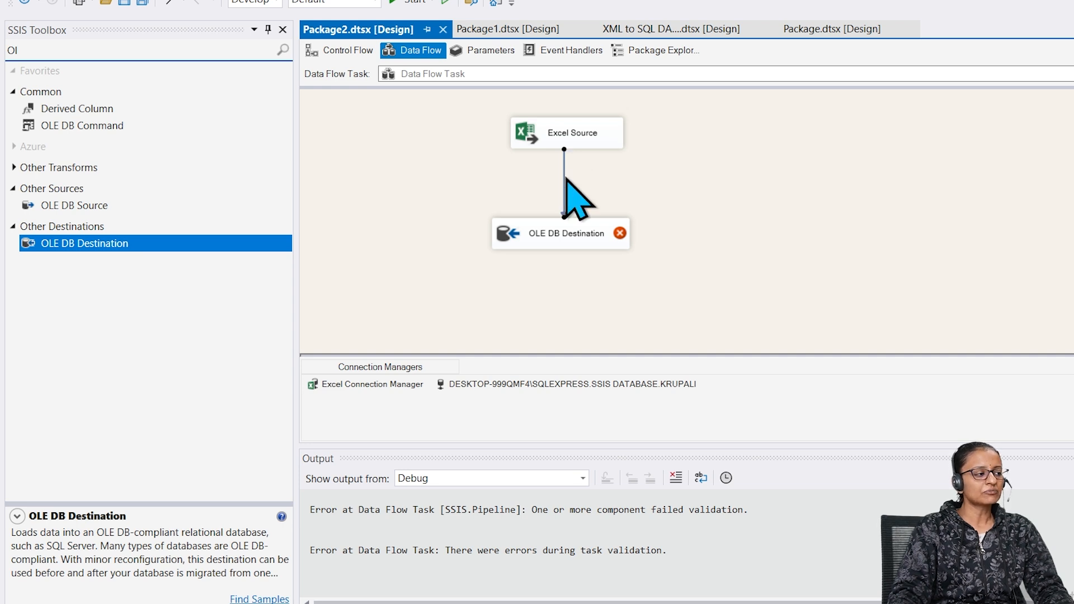
{"action": "right_click", "coordinate": [564, 178]}
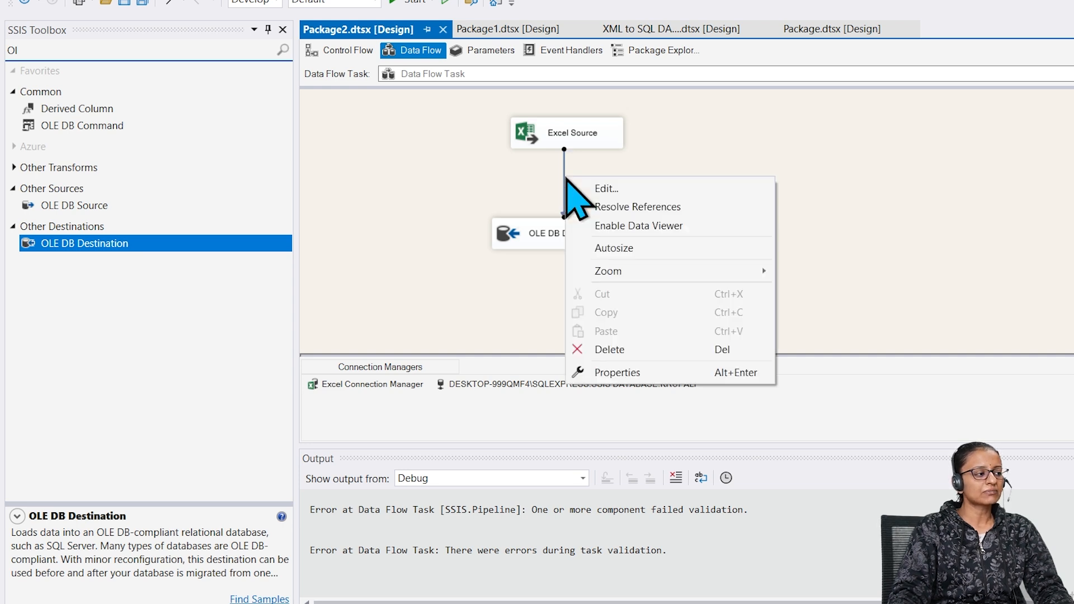
{"action": "left_click", "coordinate": [626, 346]}
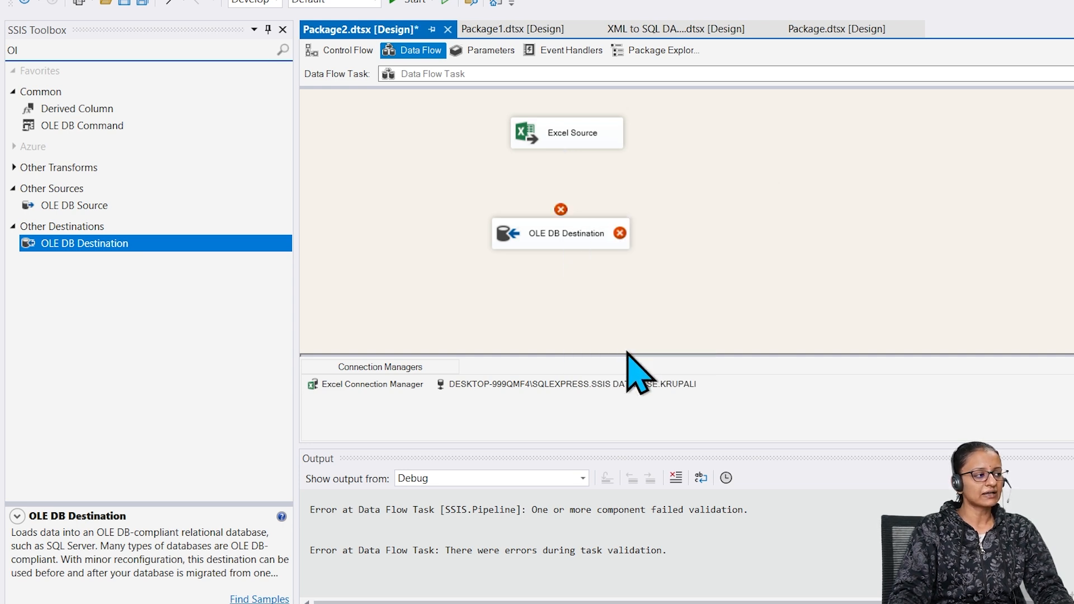
Find the Data Conversion transformation and place it below the Excel Source, moving the OLE DB Destination down to make room
{"action": "left_click", "coordinate": [53, 51]}
{"action": "type", "text": "Dat"}
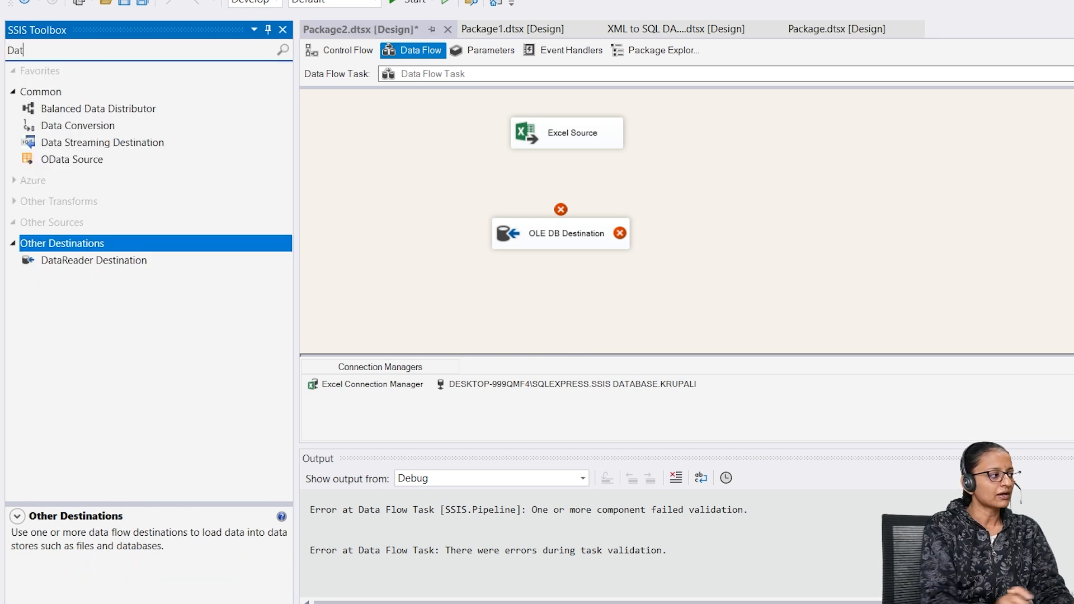
{"action": "left_click_drag", "start_coordinate": [79, 125], "coordinate": [546, 168]}
{"action": "double_click", "coordinate": [566, 240]}
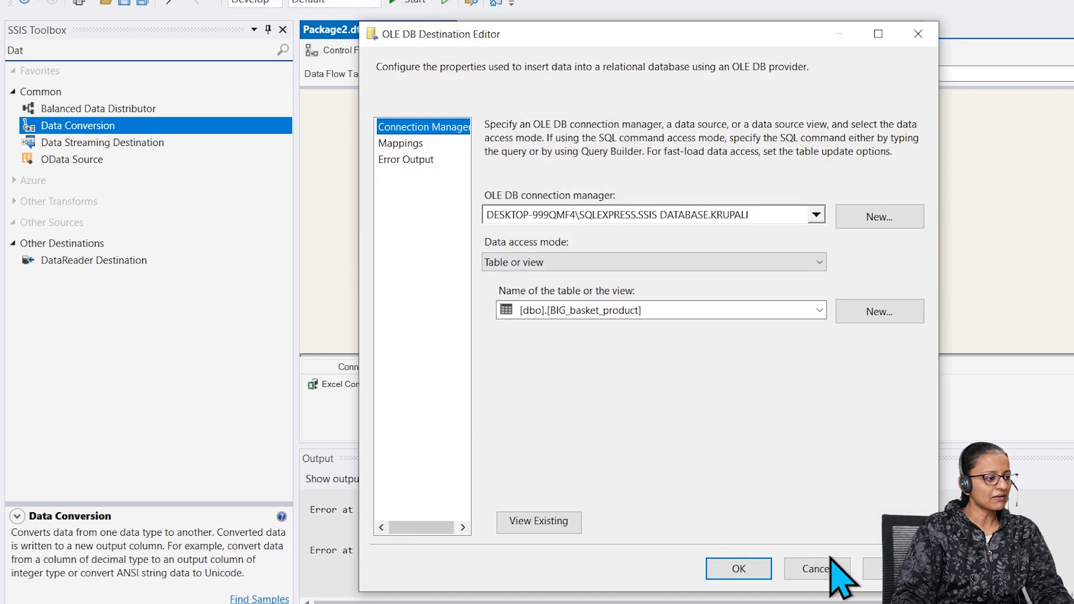
{"action": "left_click", "coordinate": [813, 570]}
{"action": "left_click_drag", "start_coordinate": [559, 242], "coordinate": [586, 301]}
{"action": "left_click_drag", "start_coordinate": [553, 182], "coordinate": [537, 223]}
Connect the Excel Source's data output to the Data Conversion transformation
{"action": "left_click", "coordinate": [561, 140]}
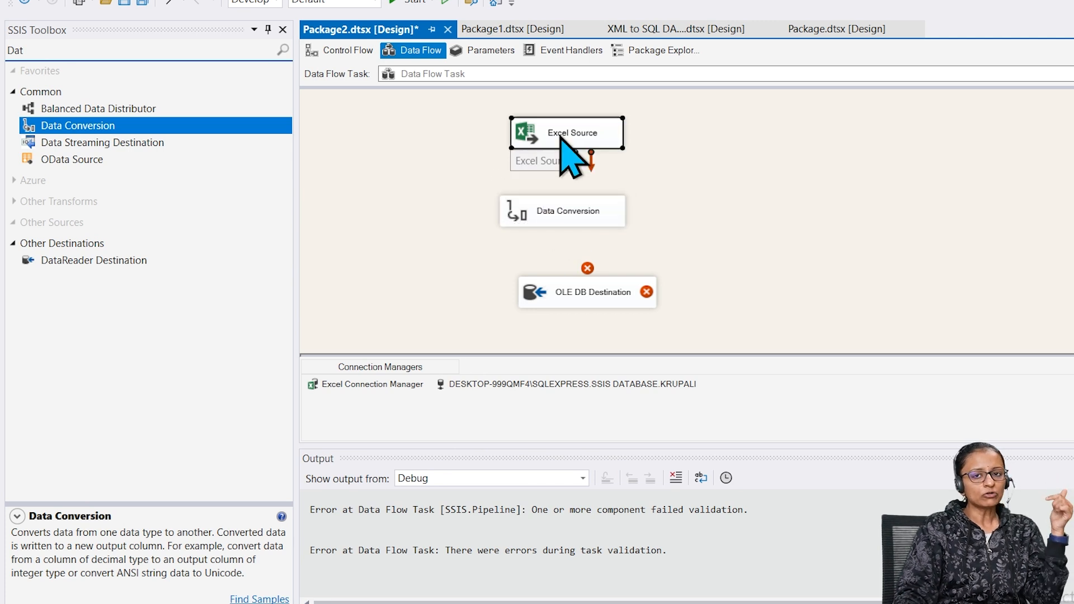
{"action": "left_click", "coordinate": [573, 218]}
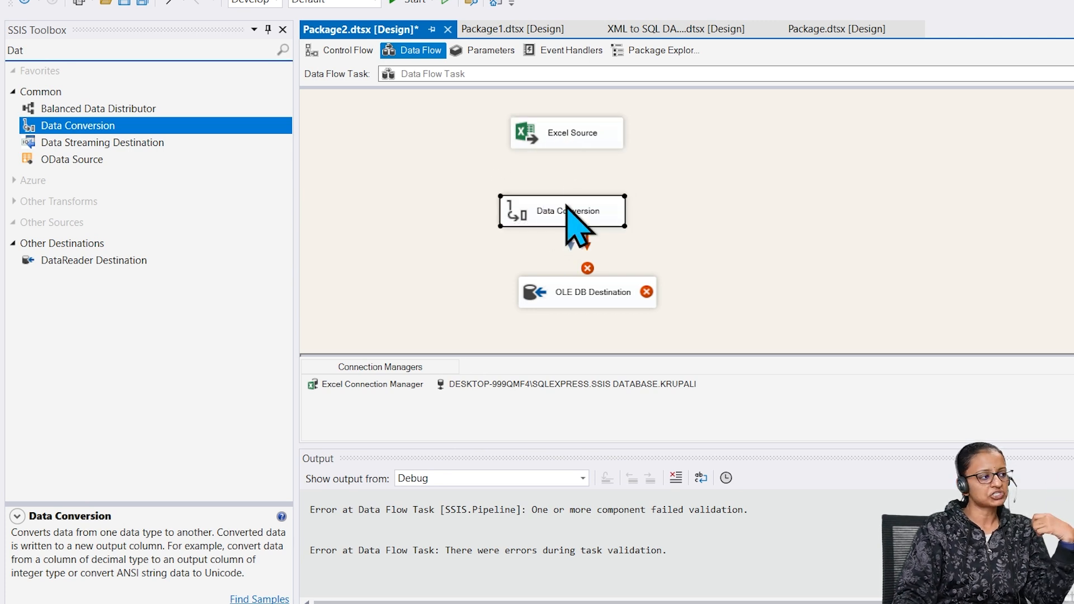
{"action": "left_click", "coordinate": [569, 137]}
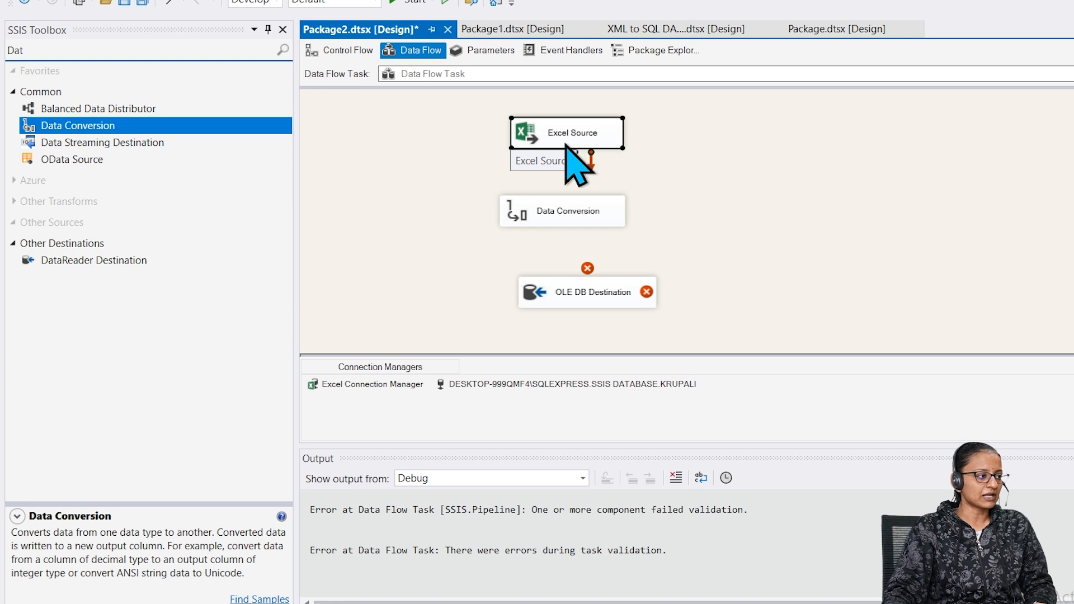
{"action": "left_click_drag", "start_coordinate": [572, 162], "coordinate": [558, 218]}
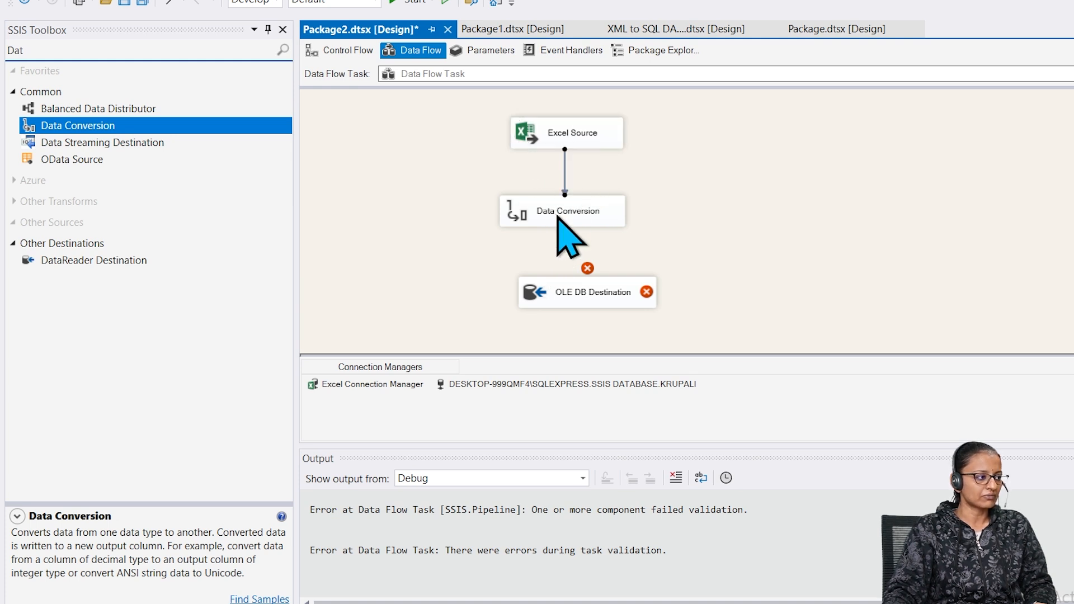
Select product, category, sub_category, brand, type and description as the input columns of the Data Conversion, leaving out sale_price
{"action": "double_click", "coordinate": [558, 218]}
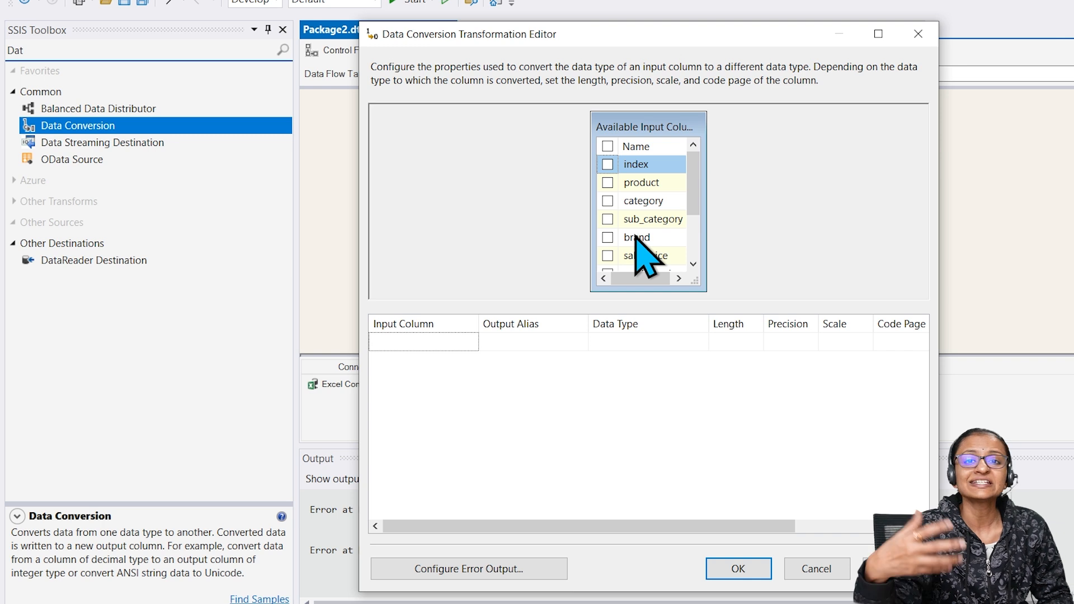
{"action": "left_click", "coordinate": [608, 182]}
{"action": "left_click", "coordinate": [607, 201]}
{"action": "left_click", "coordinate": [607, 218]}
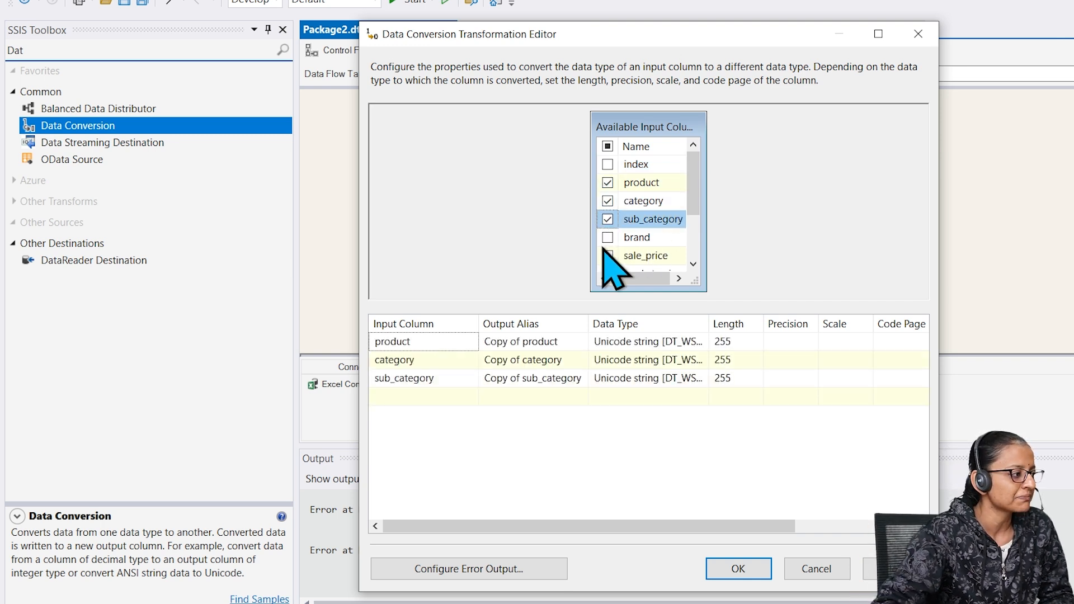
{"action": "left_click", "coordinate": [607, 237]}
{"action": "scroll", "coordinate": [655, 263], "scroll_direction": "down", "scroll_amount": 2}
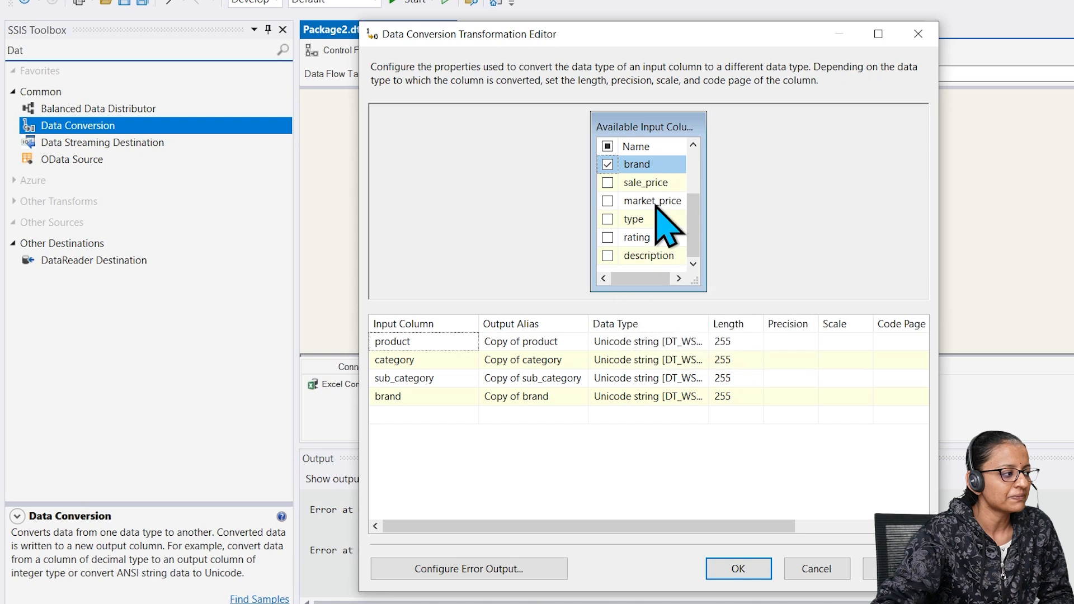
{"action": "mouse_move", "coordinate": [643, 211]}
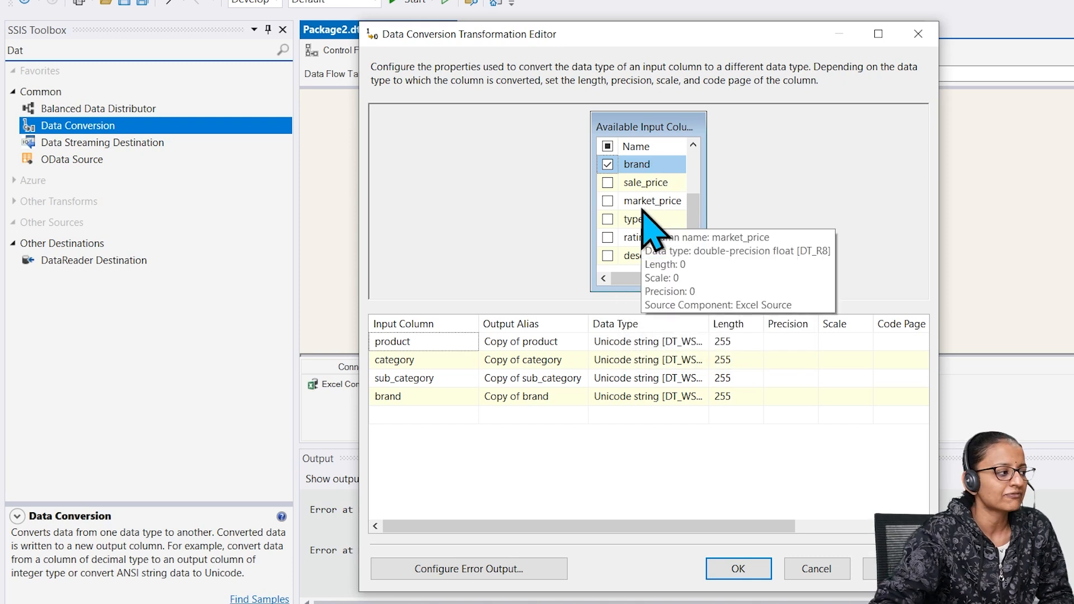
{"action": "left_click", "coordinate": [607, 182]}
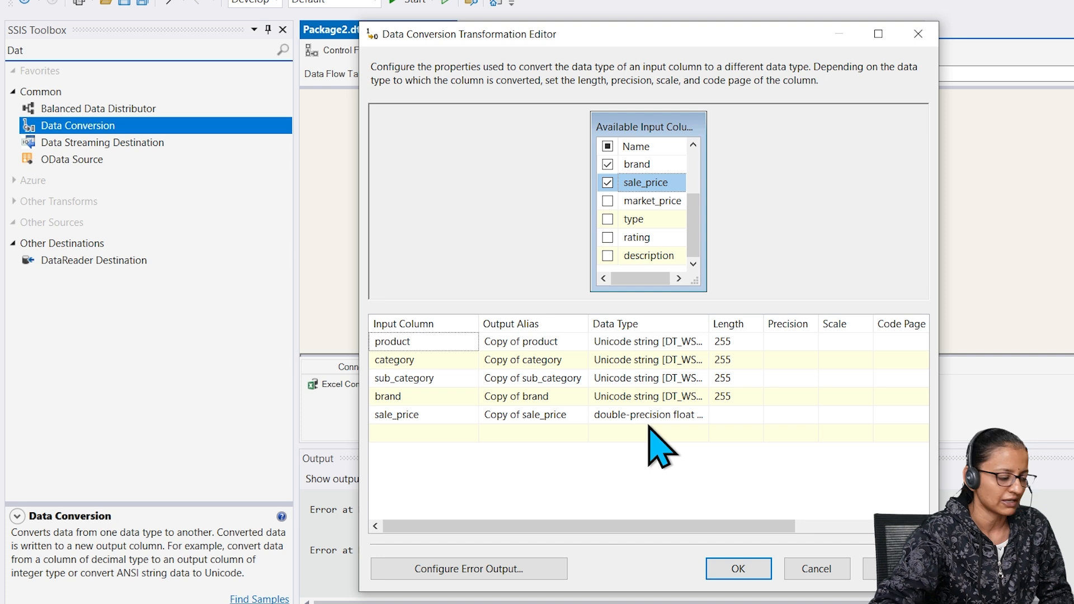
{"action": "left_click", "coordinate": [608, 183]}
{"action": "left_click", "coordinate": [608, 219]}
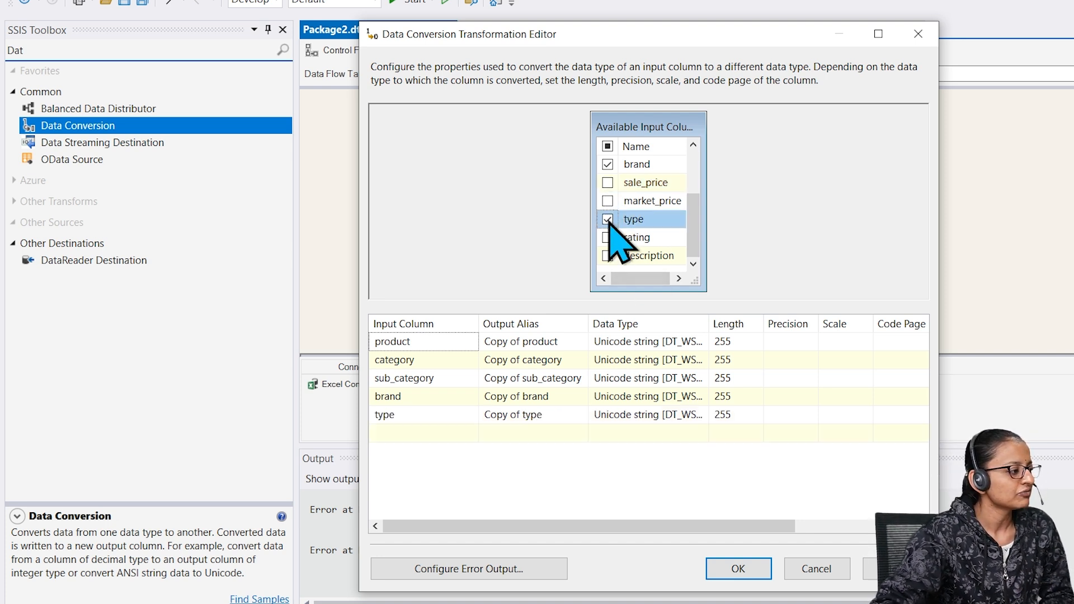
{"action": "left_click", "coordinate": [608, 256]}
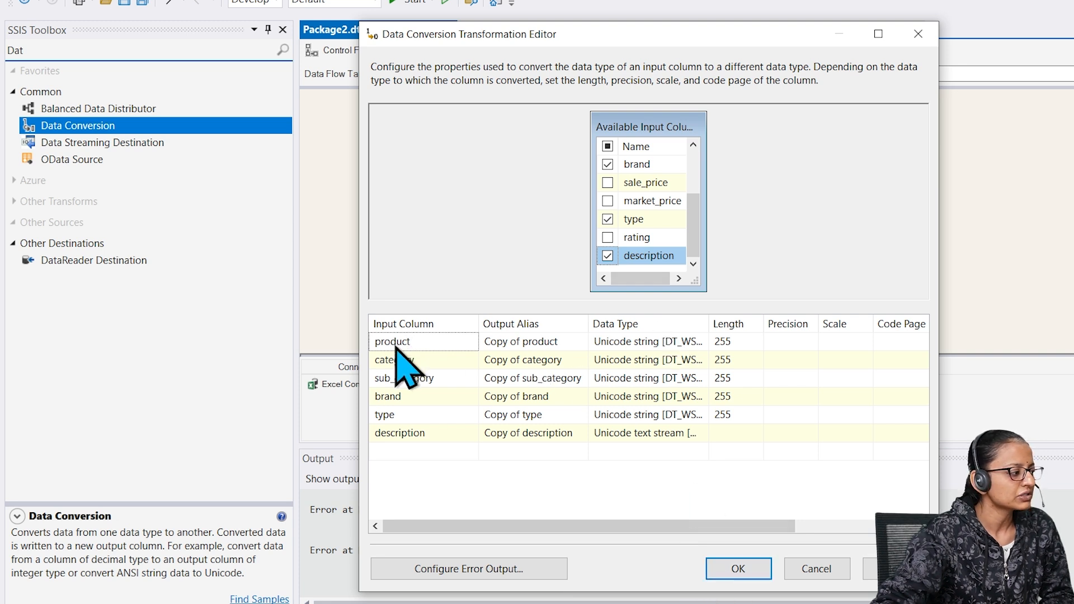
Set the converted data type of product, category and sub_category to string [DT_STR]
{"action": "left_click", "coordinate": [618, 342]}
{"action": "left_click", "coordinate": [701, 342]}
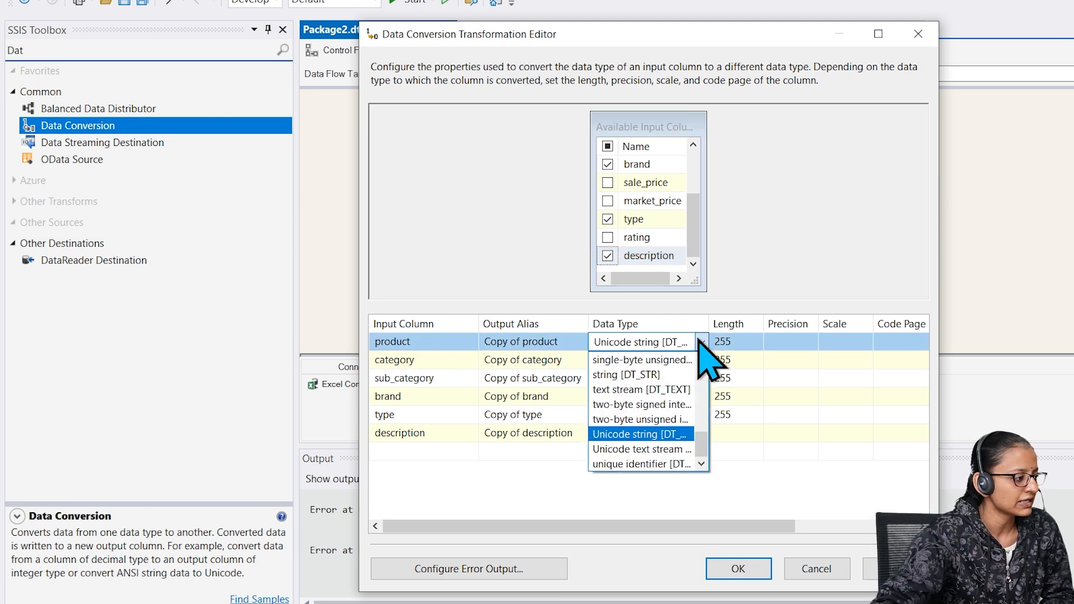
{"action": "left_click", "coordinate": [632, 381]}
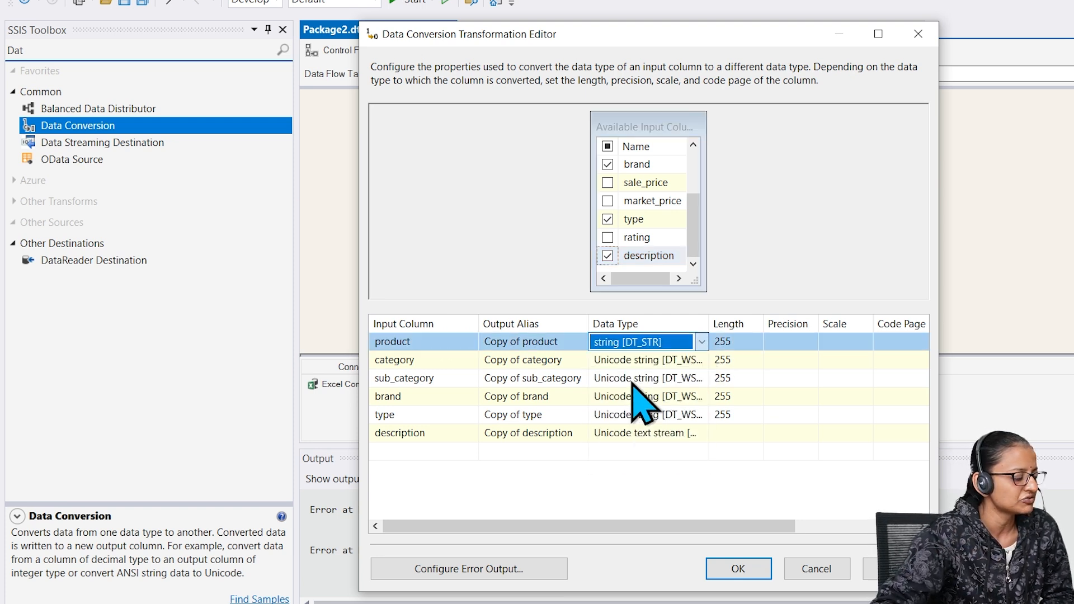
{"action": "left_click", "coordinate": [699, 360]}
{"action": "left_click", "coordinate": [701, 360]}
{"action": "left_click", "coordinate": [678, 393]}
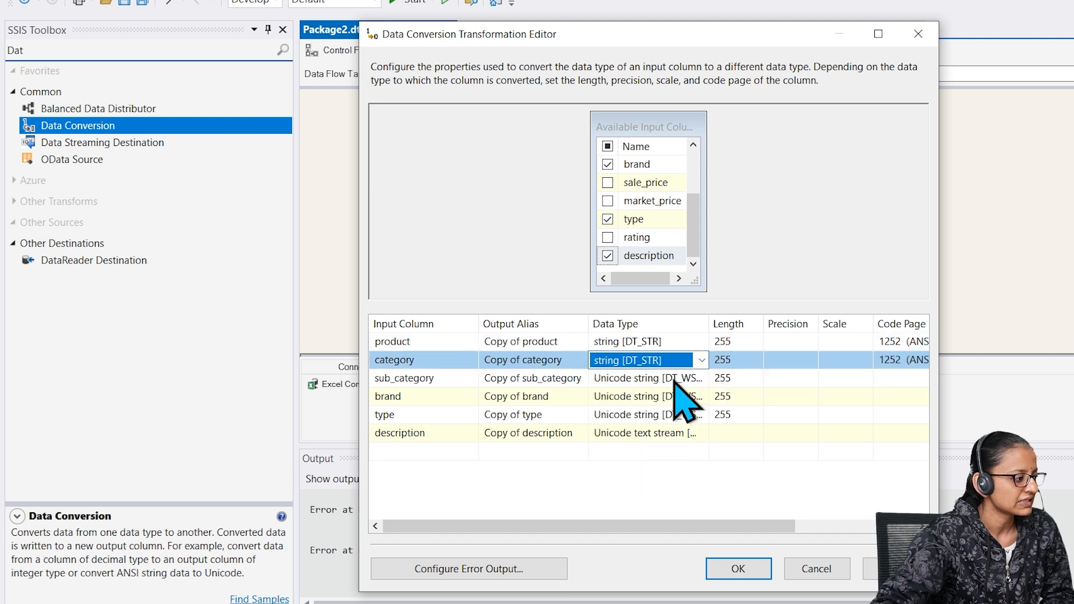
{"action": "left_click", "coordinate": [685, 378]}
{"action": "left_click", "coordinate": [700, 378]}
{"action": "left_click", "coordinate": [652, 412]}
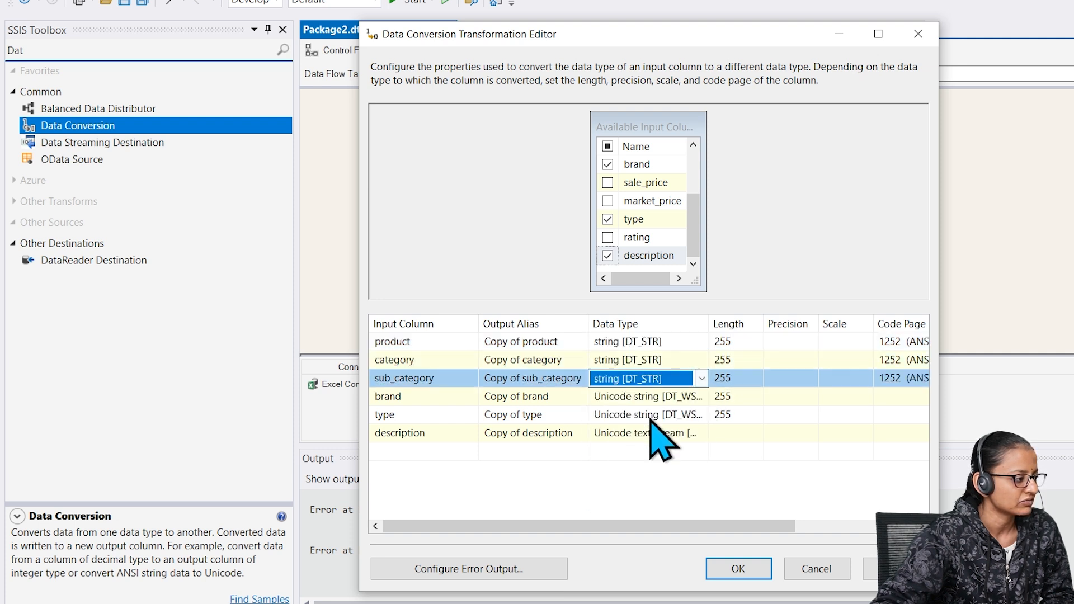
Set the converted data type of brand and type to string [DT_STR], and accept the Data Conversion settings
{"action": "left_click", "coordinate": [701, 396]}
{"action": "left_click", "coordinate": [701, 396]}
{"action": "left_click", "coordinate": [627, 429]}
{"action": "left_click", "coordinate": [643, 414]}
{"action": "left_click", "coordinate": [701, 415]}
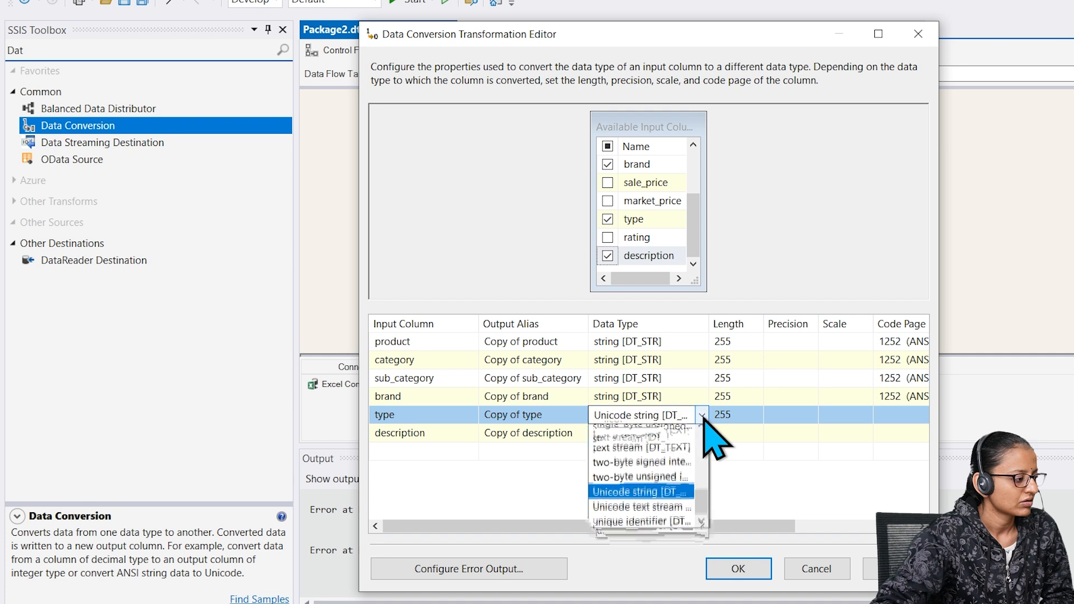
{"action": "left_click", "coordinate": [638, 425]}
{"action": "left_click", "coordinate": [658, 434]}
{"action": "left_click", "coordinate": [701, 433]}
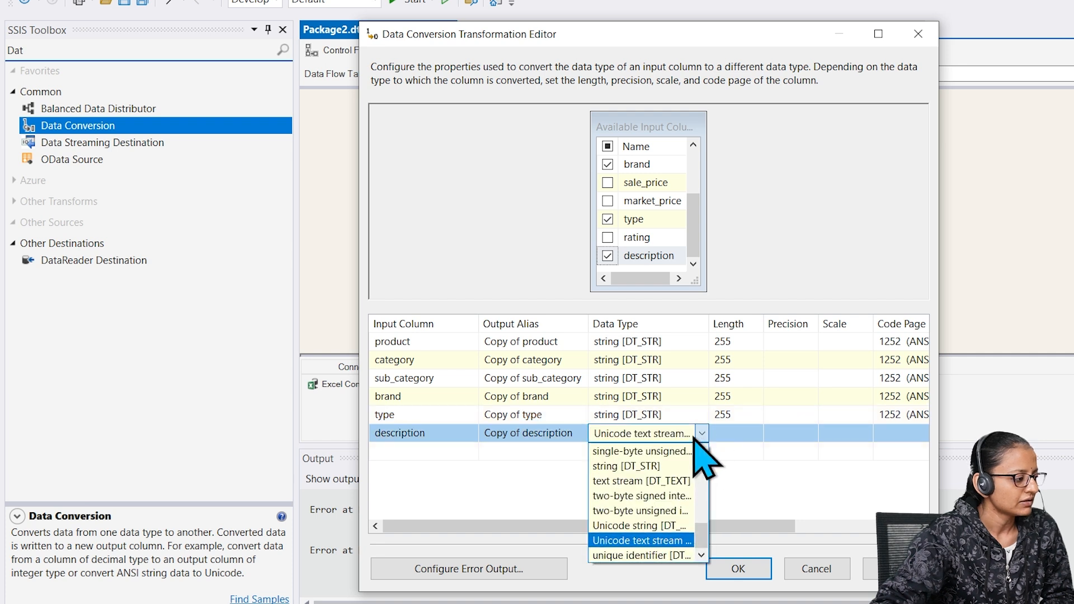
{"action": "left_click", "coordinate": [643, 471]}
{"action": "left_click", "coordinate": [738, 568]}
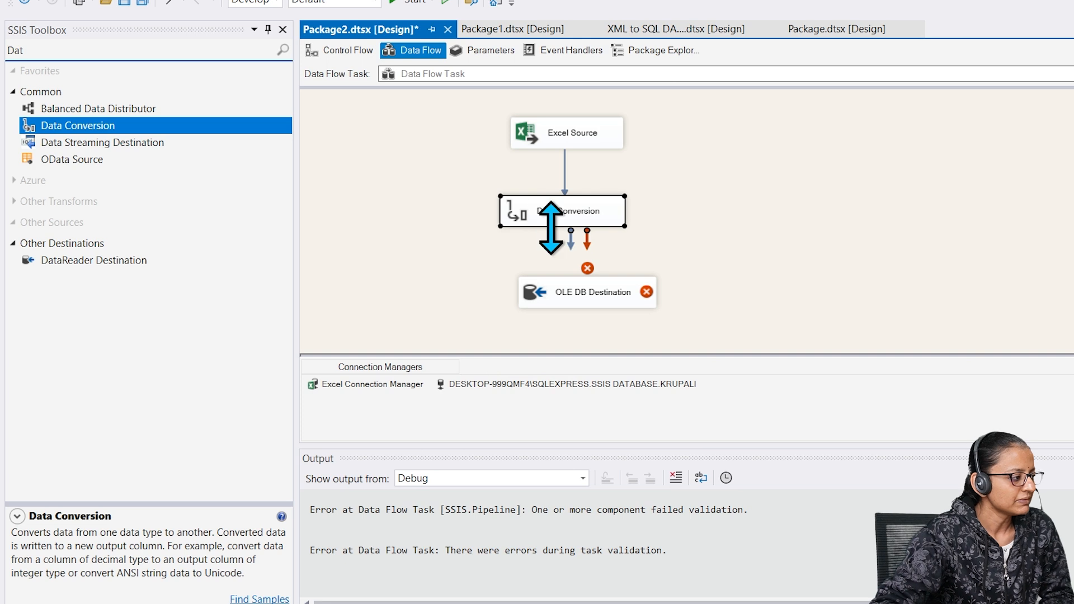
Connect the Data Conversion output to the OLE DB Destination, and review the destination's column mappings and the converted columns
{"action": "left_click_drag", "start_coordinate": [569, 245], "coordinate": [563, 292]}
{"action": "double_click", "coordinate": [563, 291]}
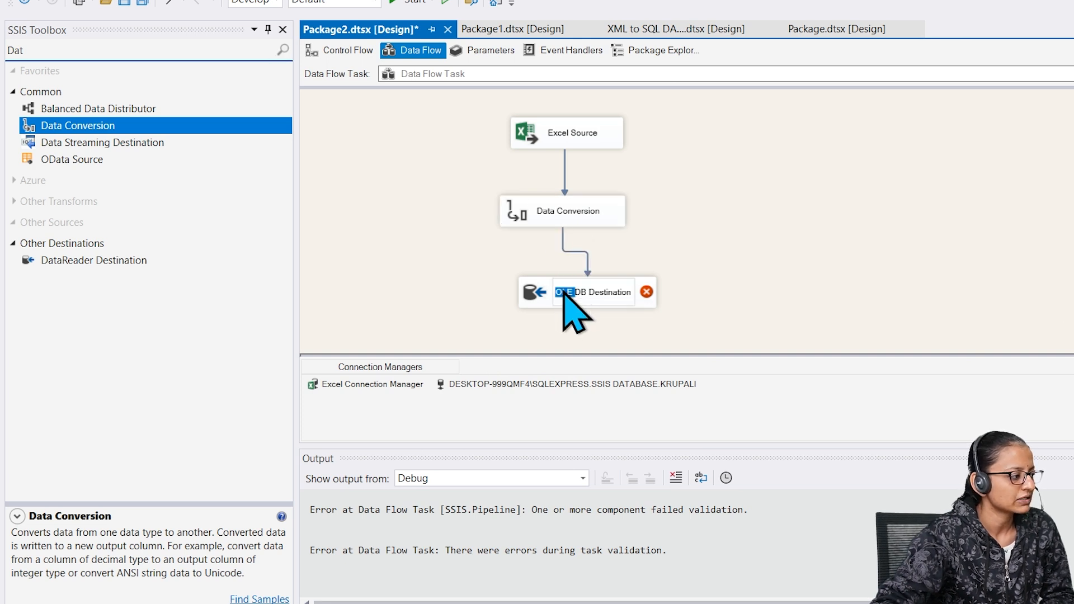
{"action": "double_click", "coordinate": [565, 294]}
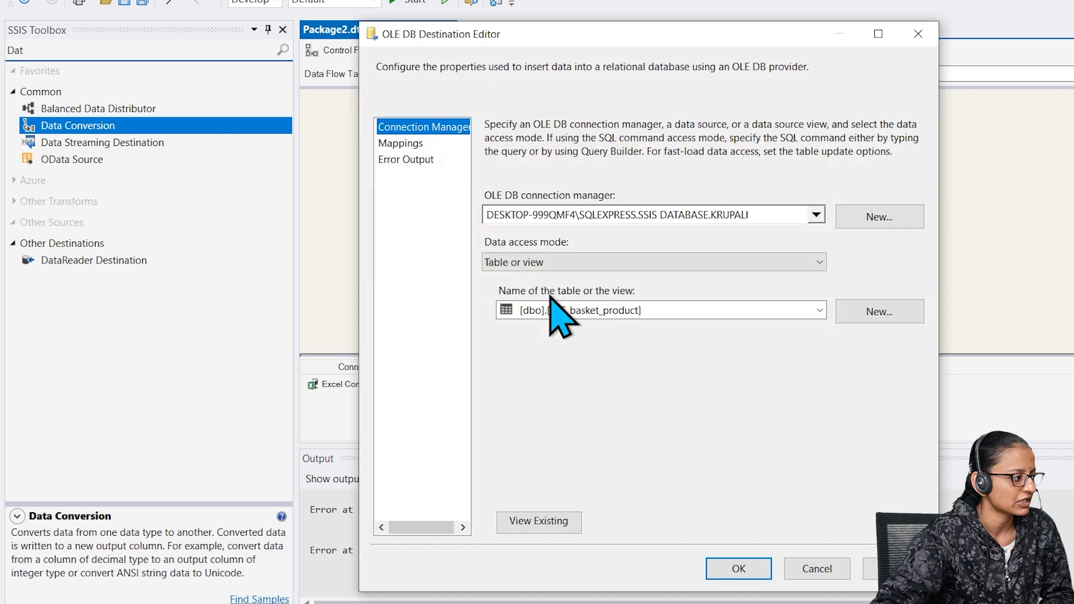
{"action": "left_click", "coordinate": [416, 143]}
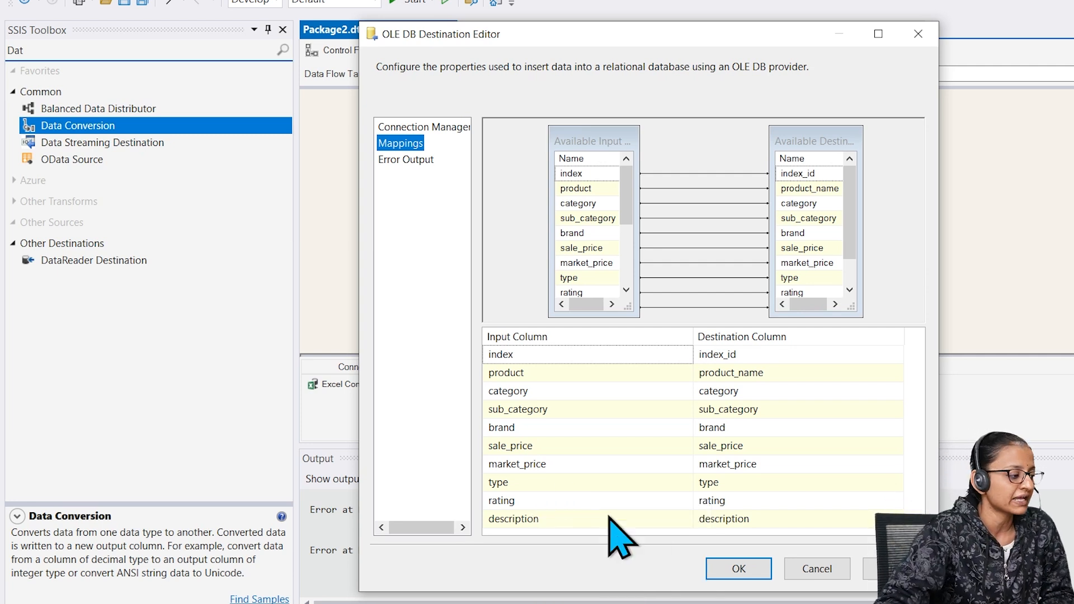
{"action": "left_click", "coordinate": [733, 568]}
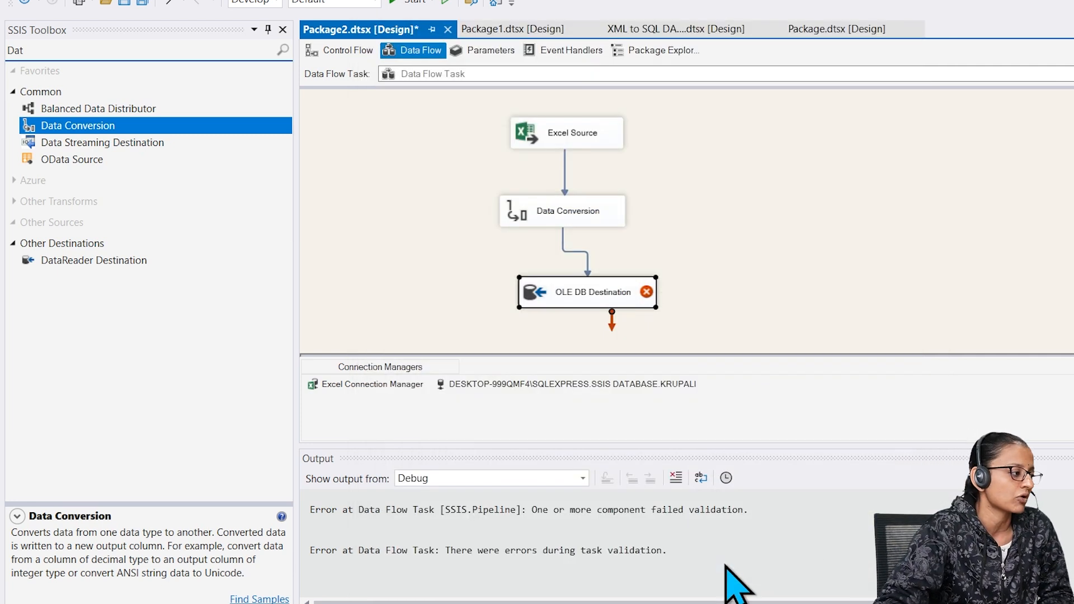
{"action": "double_click", "coordinate": [552, 220]}
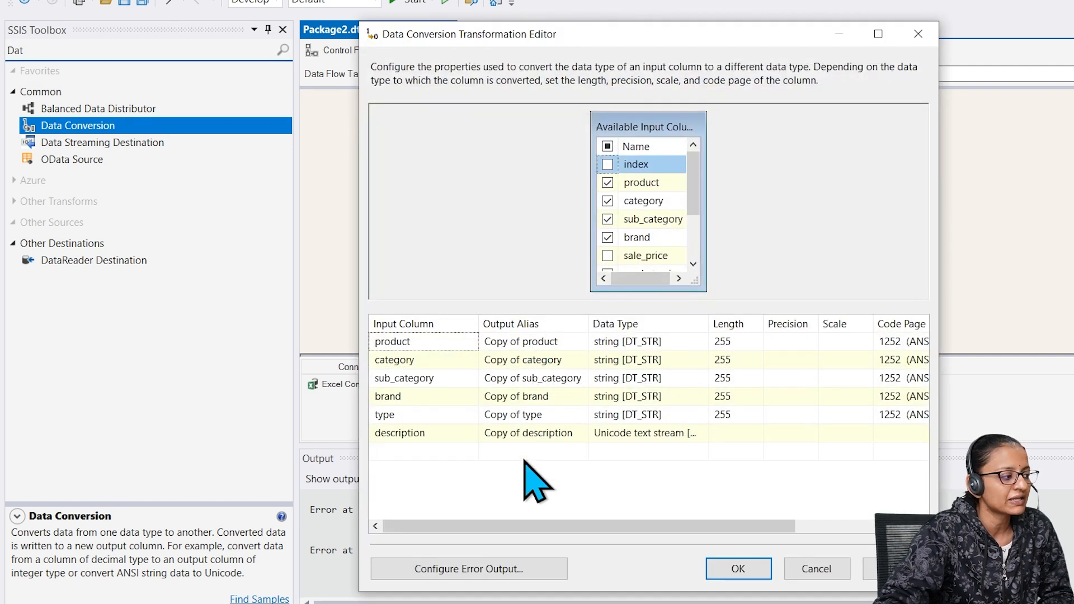
{"action": "left_click", "coordinate": [738, 566]}
In the OLE DB Destination, map Copy of product to product_name, Copy of category to category and Copy of sub_category to sub_category
{"action": "double_click", "coordinate": [543, 293]}
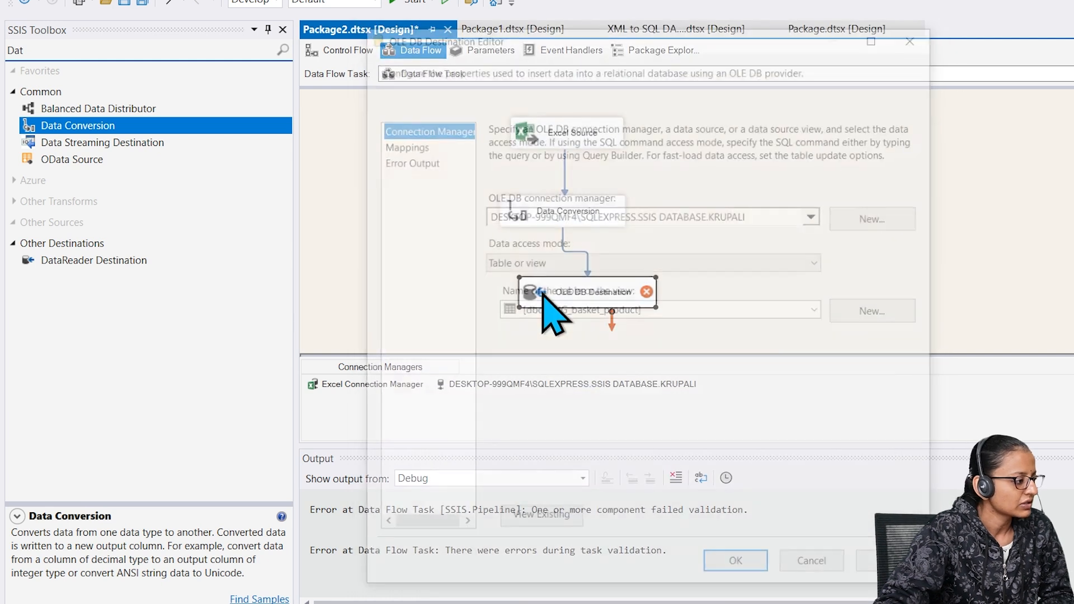
{"action": "left_click", "coordinate": [399, 144]}
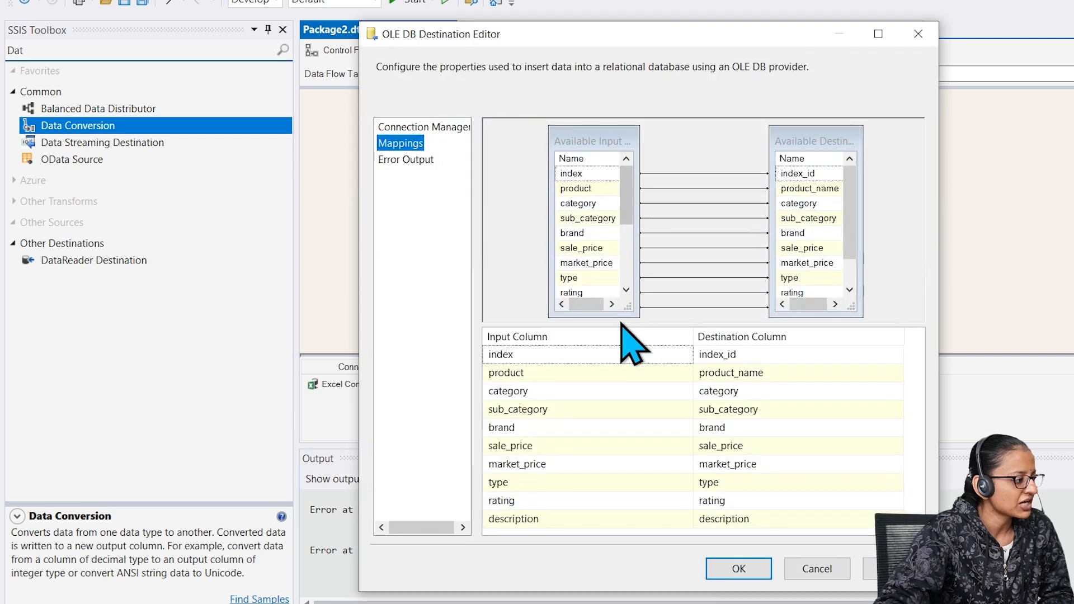
{"action": "left_click", "coordinate": [570, 371]}
{"action": "left_click", "coordinate": [686, 372]}
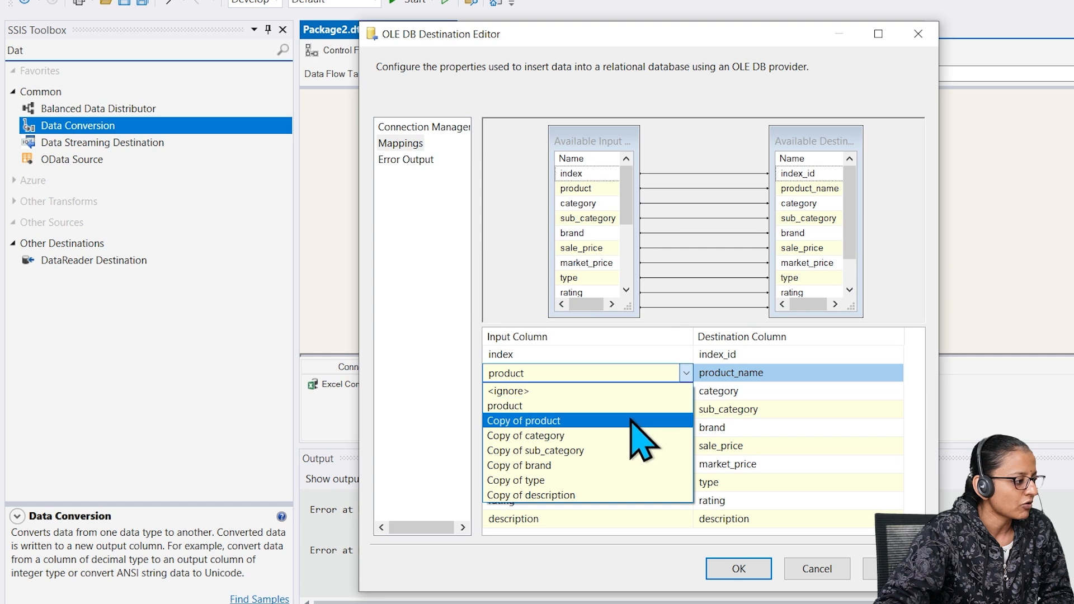
{"action": "left_click", "coordinate": [632, 422]}
{"action": "left_click", "coordinate": [615, 391]}
{"action": "left_click", "coordinate": [685, 391]}
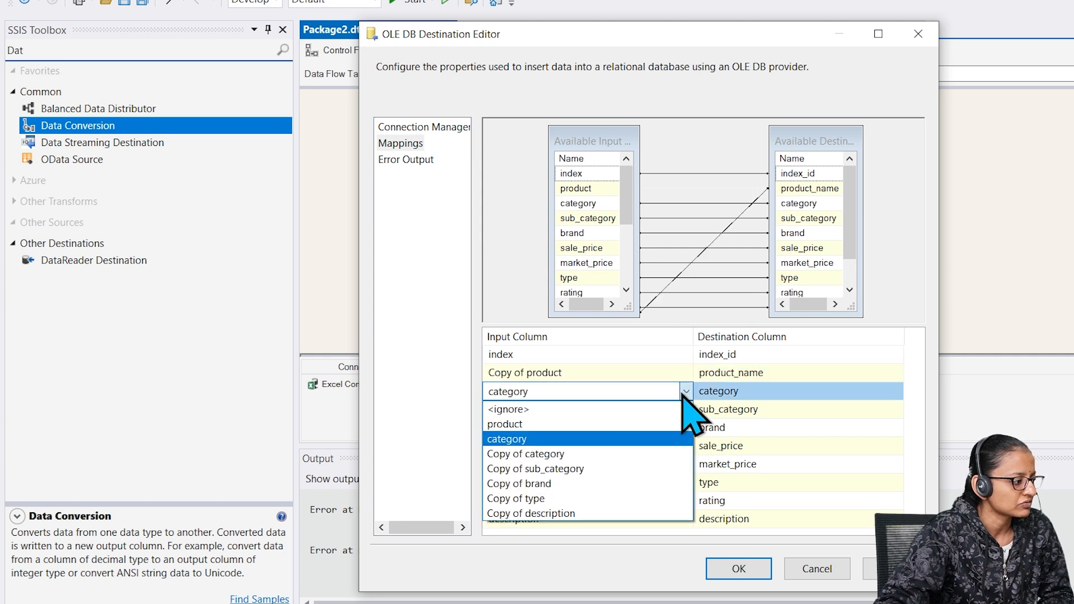
{"action": "left_click", "coordinate": [602, 454]}
{"action": "left_click", "coordinate": [615, 409]}
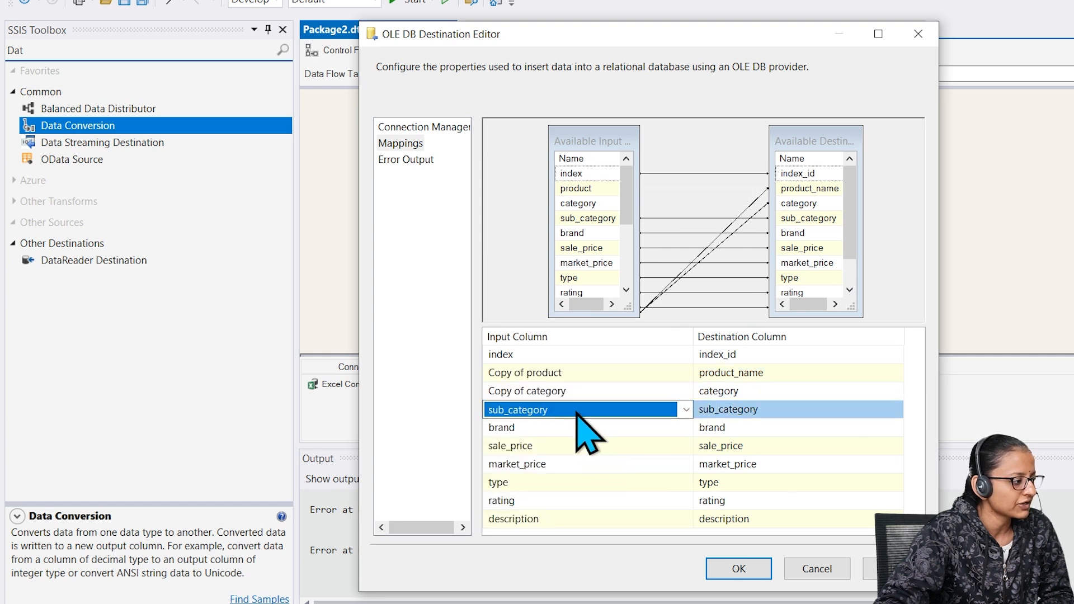
{"action": "left_click", "coordinate": [686, 409]}
{"action": "left_click", "coordinate": [576, 487]}
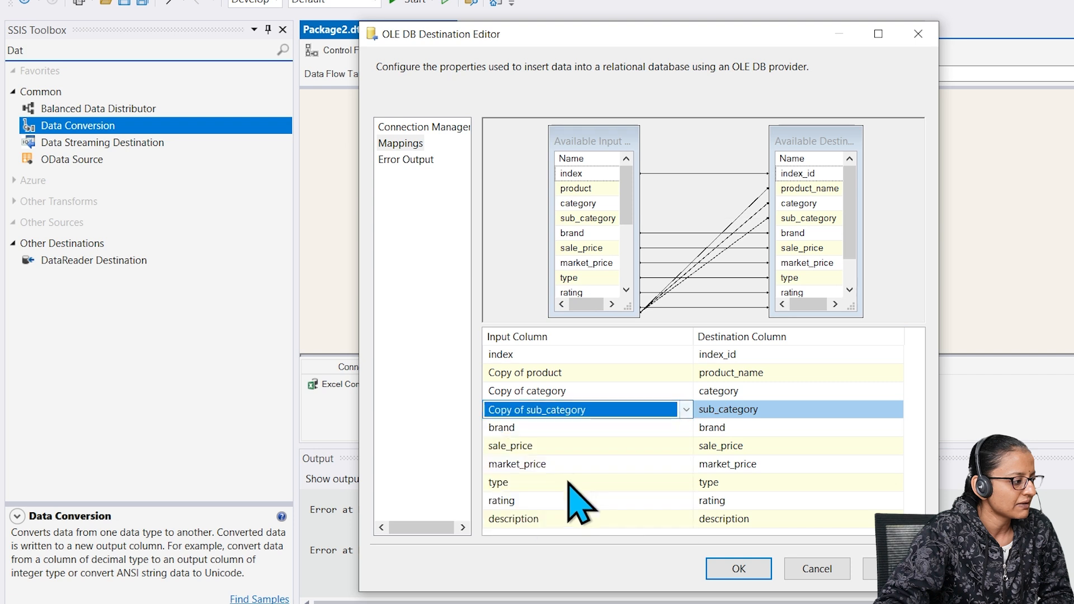
Map brand to brand, type to type and Copy of description to description, and accept the destination mappings
{"action": "left_click", "coordinate": [595, 432]}
{"action": "left_click", "coordinate": [685, 427]}
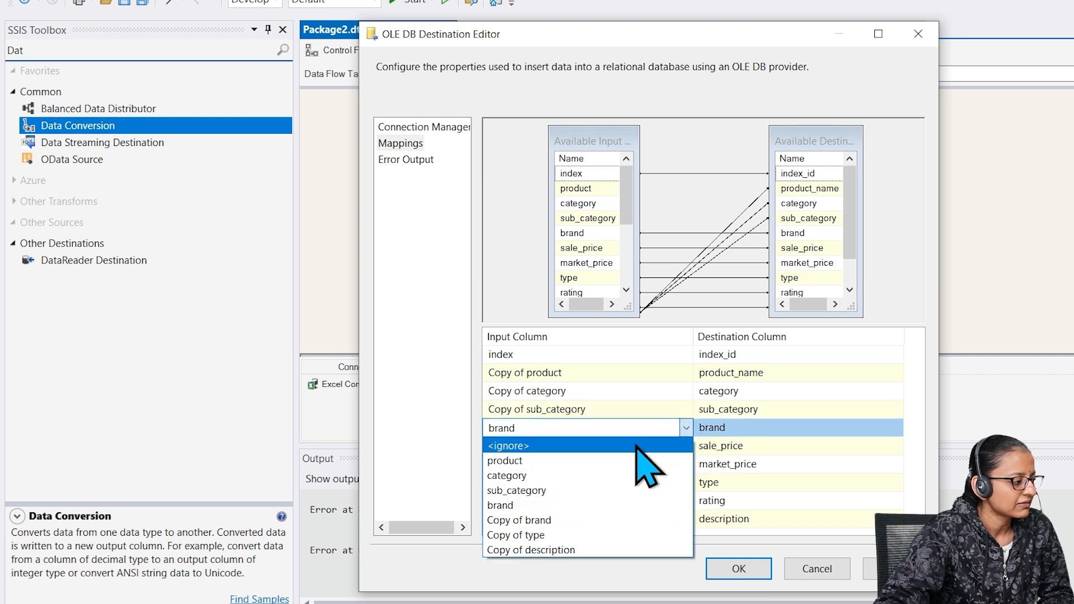
{"action": "left_click", "coordinate": [571, 505]}
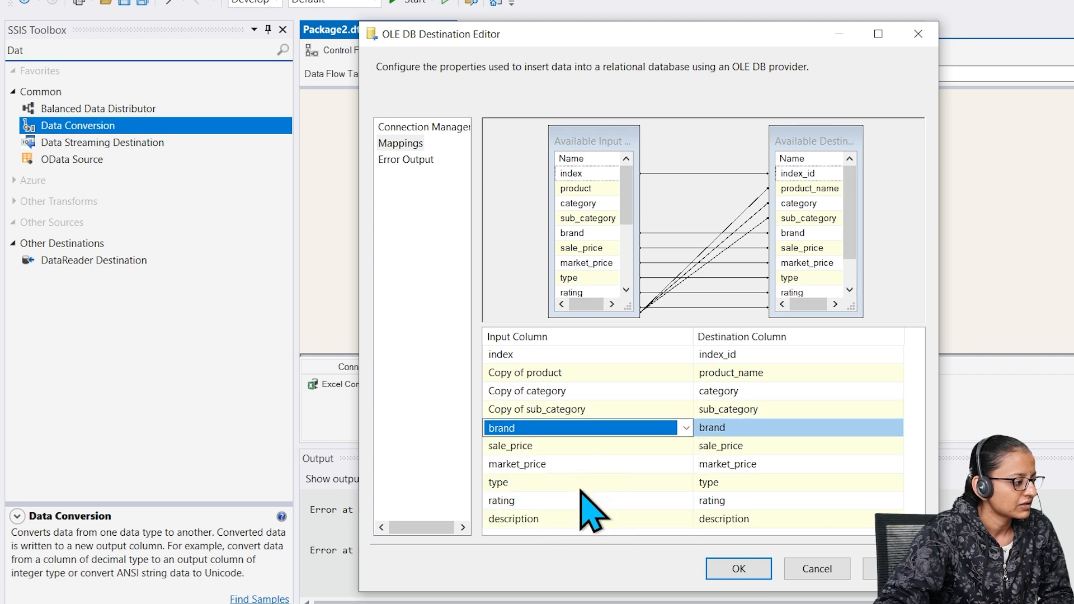
{"action": "left_click", "coordinate": [670, 483]}
{"action": "left_click", "coordinate": [685, 482]}
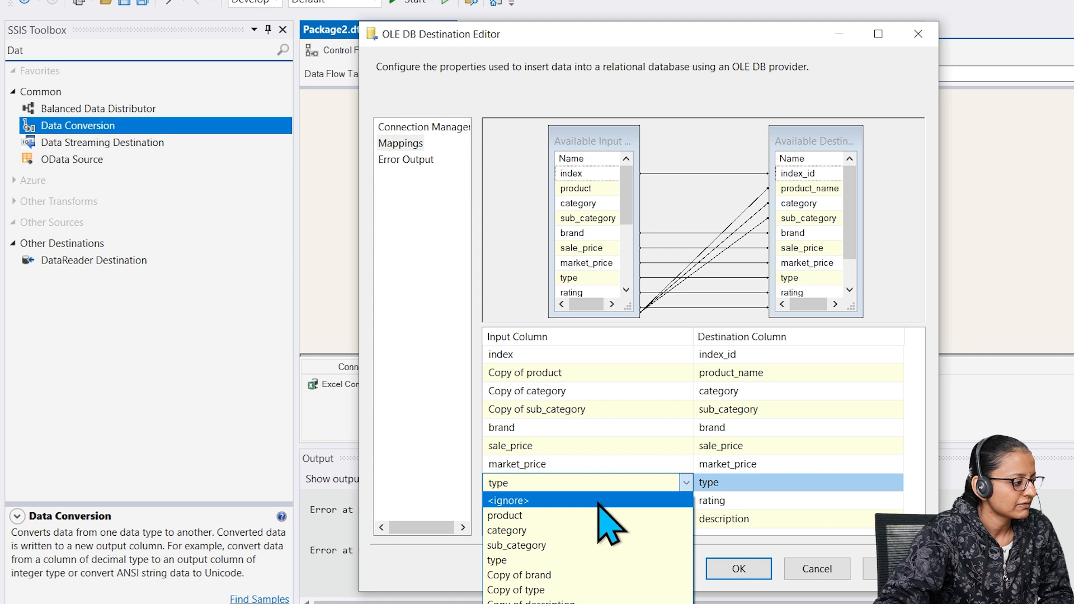
{"action": "left_click", "coordinate": [545, 560]}
{"action": "left_click", "coordinate": [638, 518]}
{"action": "left_click", "coordinate": [685, 519]}
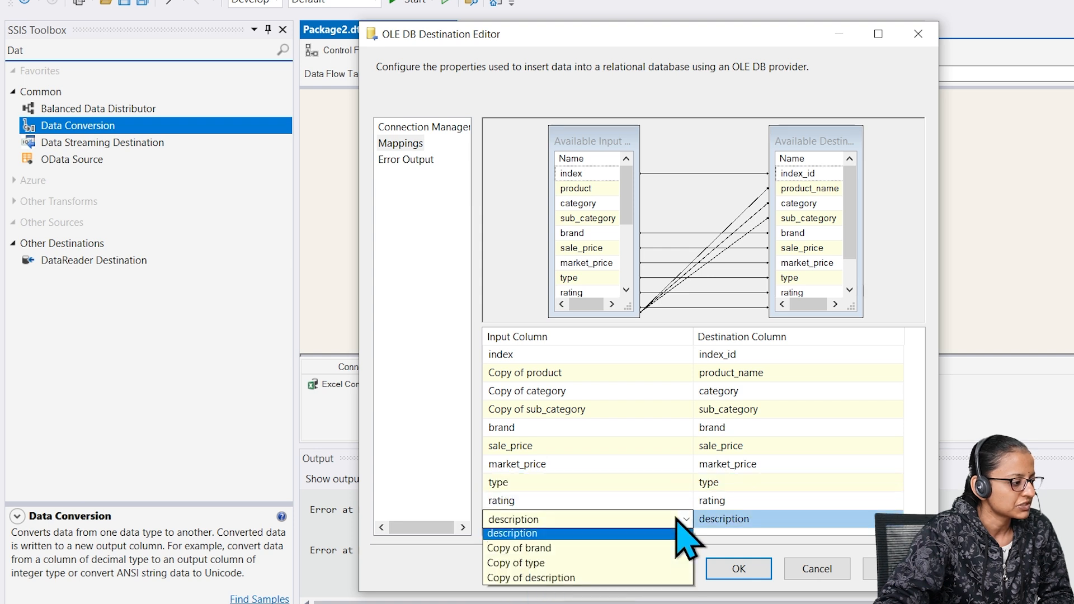
{"action": "left_click", "coordinate": [545, 596]}
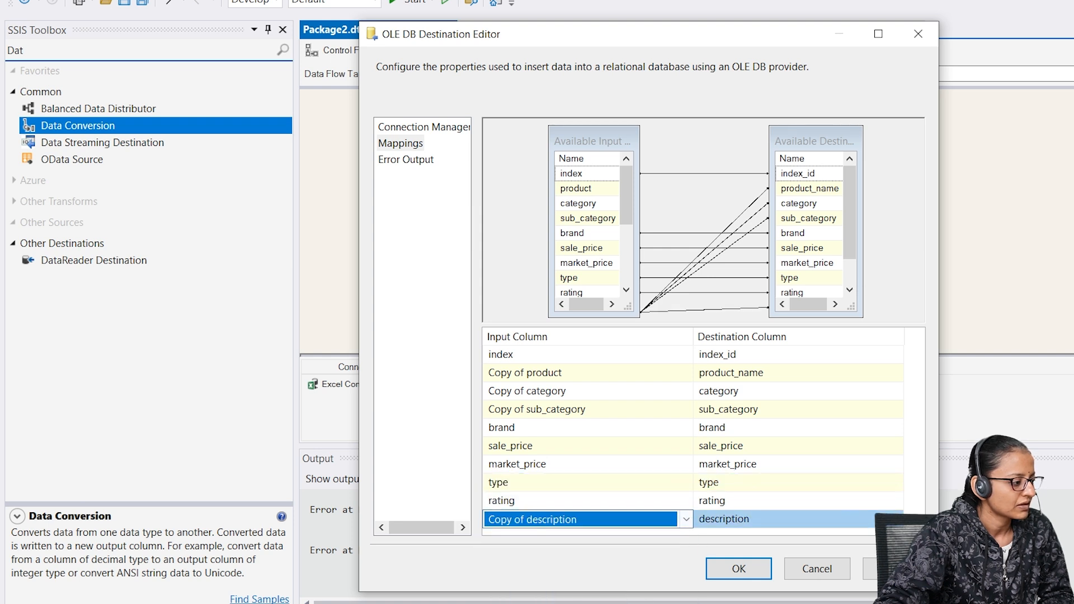
{"action": "left_click", "coordinate": [727, 568]}
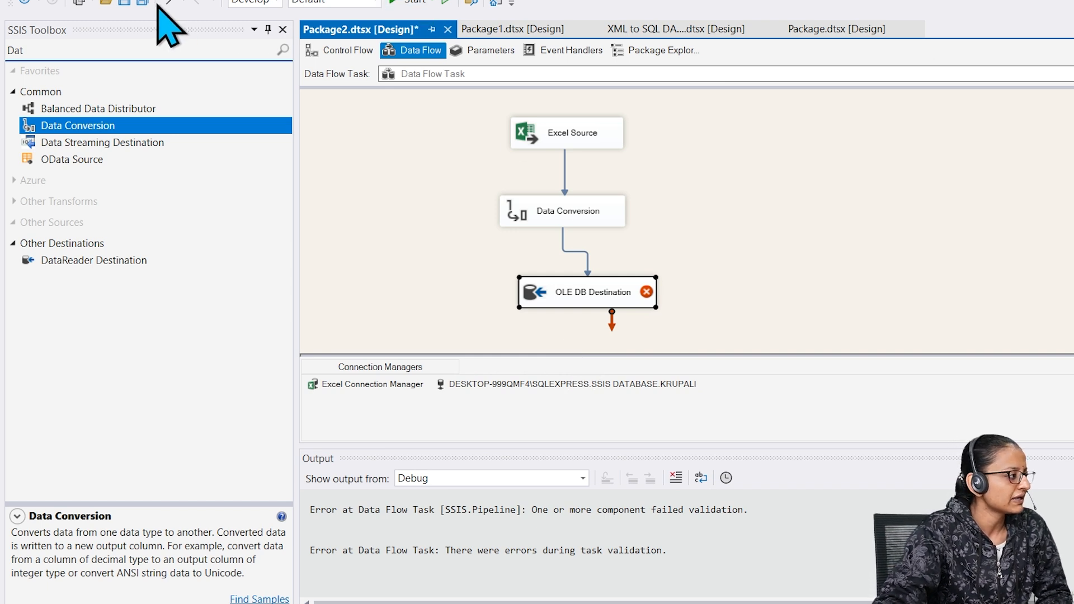
Try to run the package, and review the converted data types in the Data Conversion settings
{"action": "left_click", "coordinate": [414, 0]}
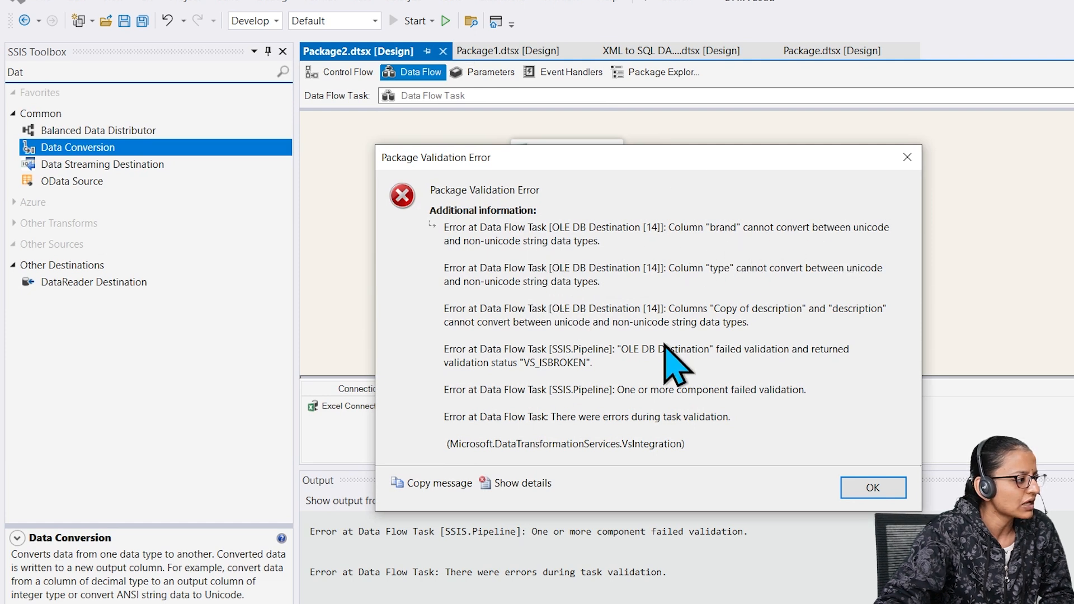
{"action": "left_click", "coordinate": [872, 488]}
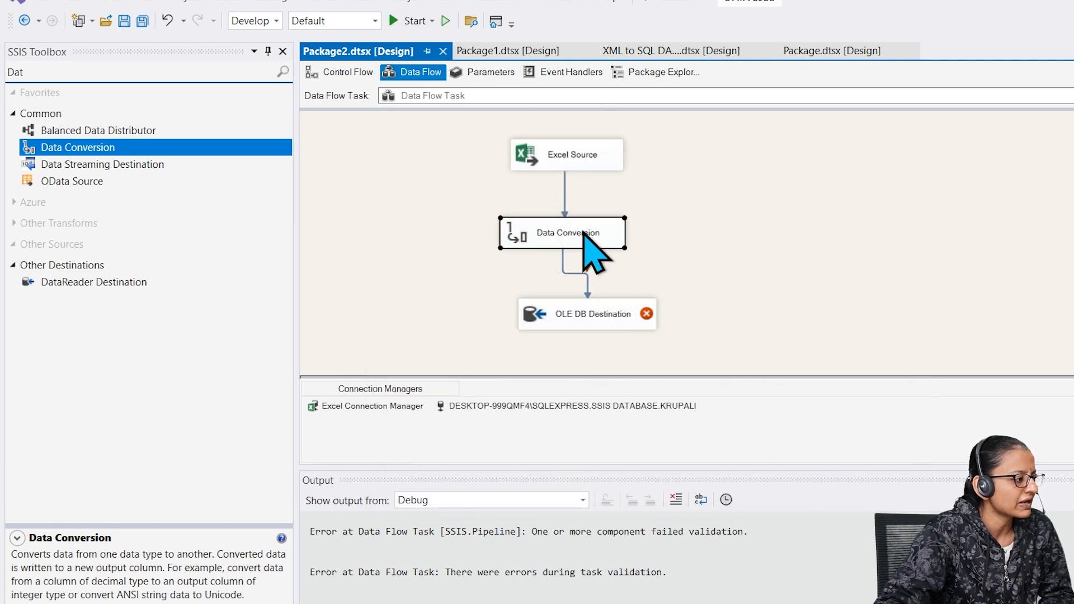
{"action": "double_click", "coordinate": [585, 232]}
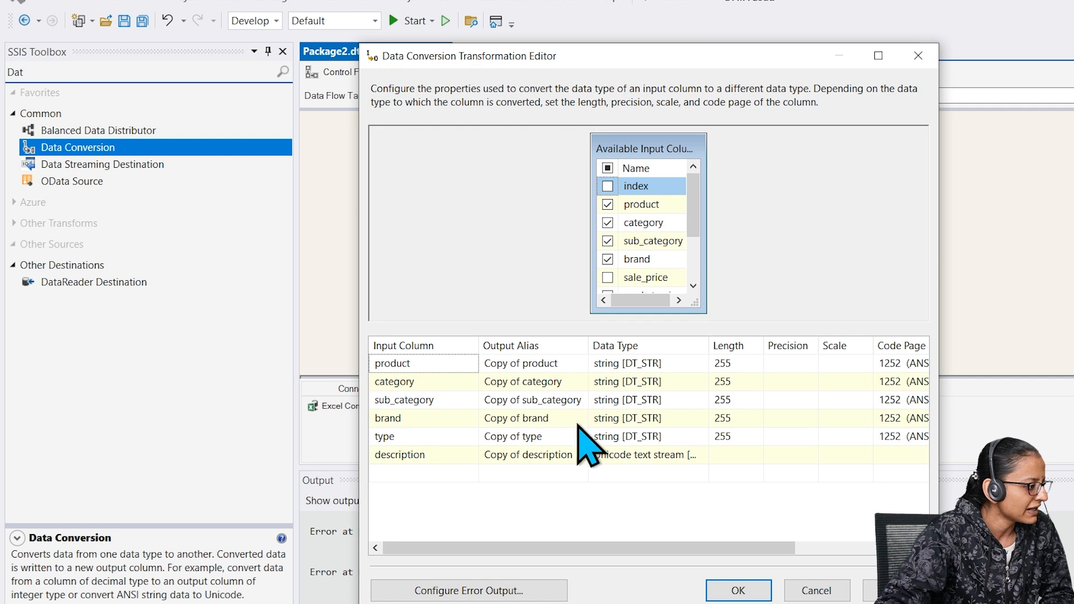
{"action": "left_click", "coordinate": [739, 587]}
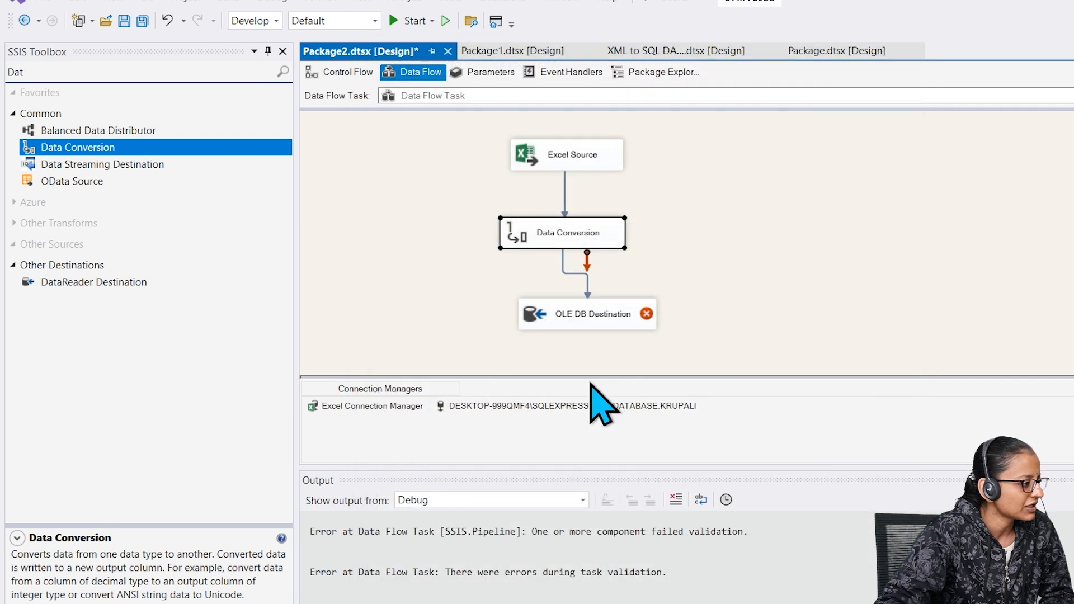
In the OLE DB Destination, map Copy of brand to brand and Copy of type to type, and accept the mappings
{"action": "double_click", "coordinate": [603, 316]}
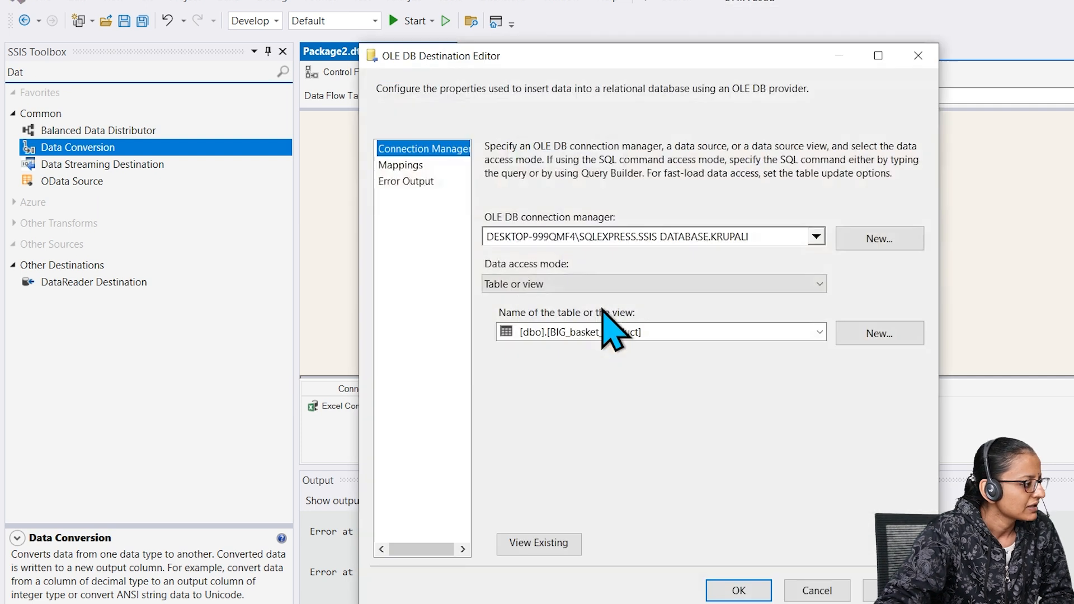
{"action": "left_click", "coordinate": [423, 167]}
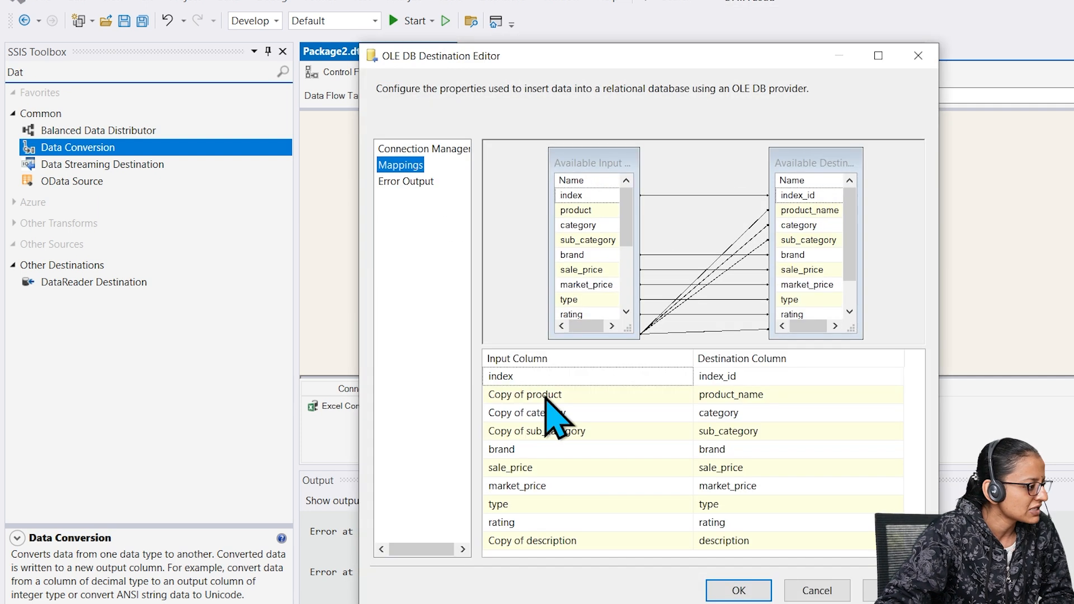
{"action": "left_click", "coordinate": [538, 451]}
{"action": "left_click", "coordinate": [683, 451]}
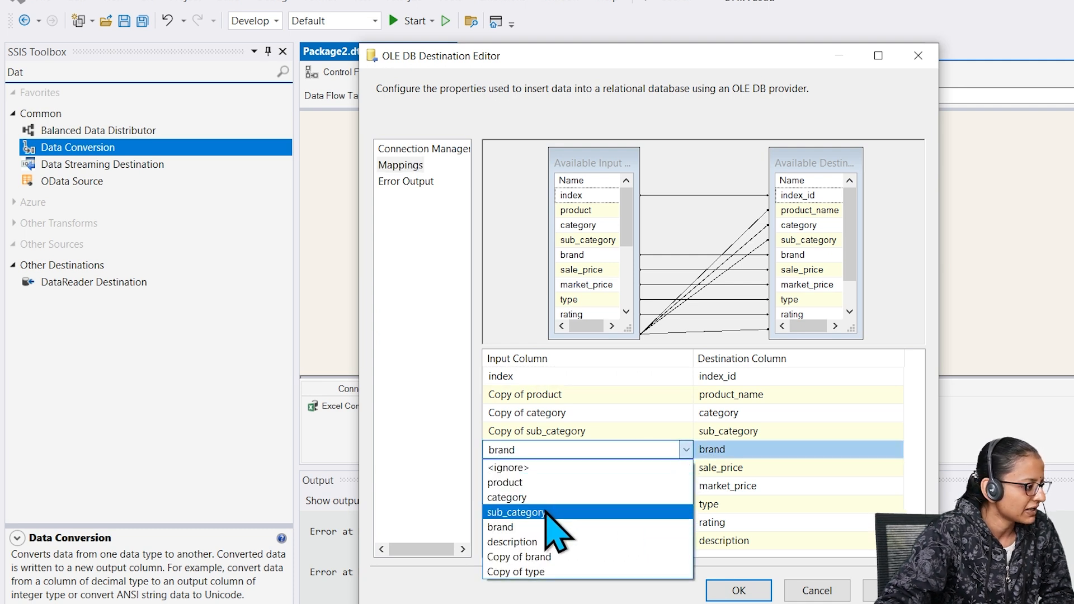
{"action": "left_click", "coordinate": [533, 560]}
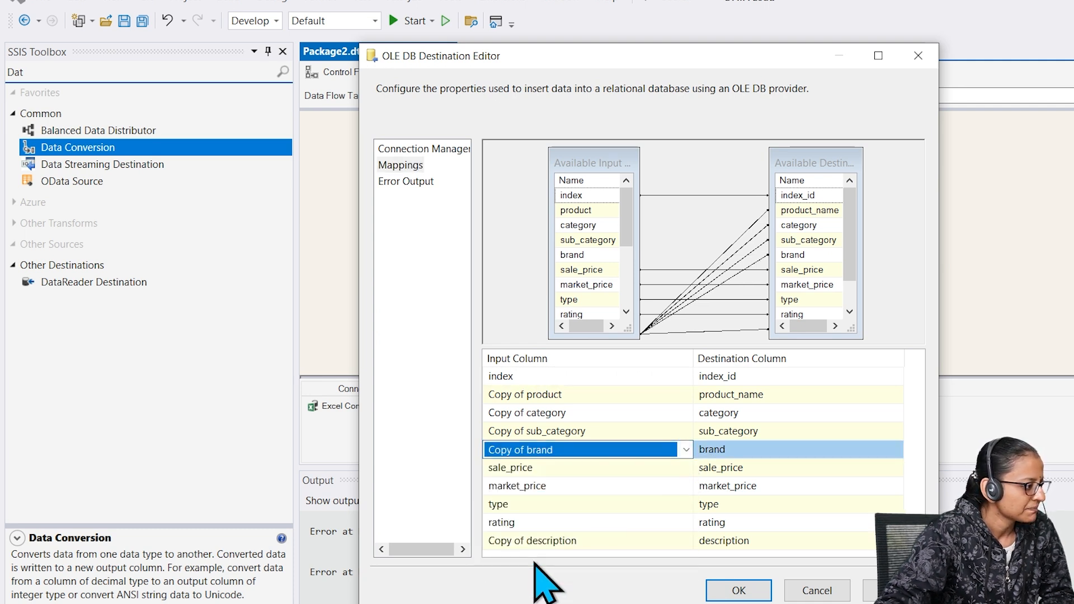
{"action": "left_click", "coordinate": [538, 504]}
{"action": "left_click", "coordinate": [686, 504]}
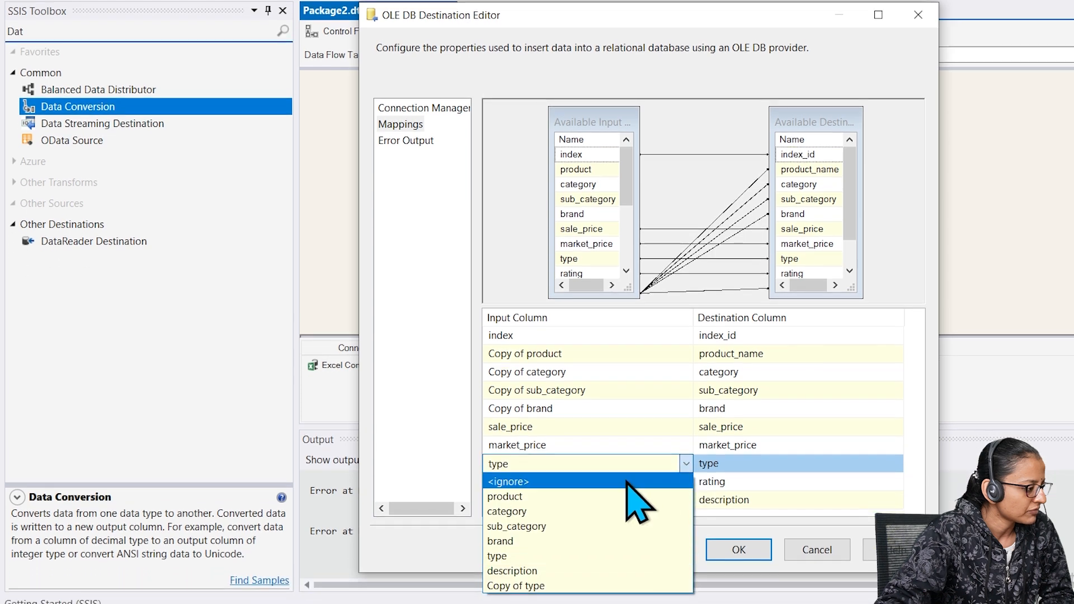
{"action": "left_click", "coordinate": [513, 585]}
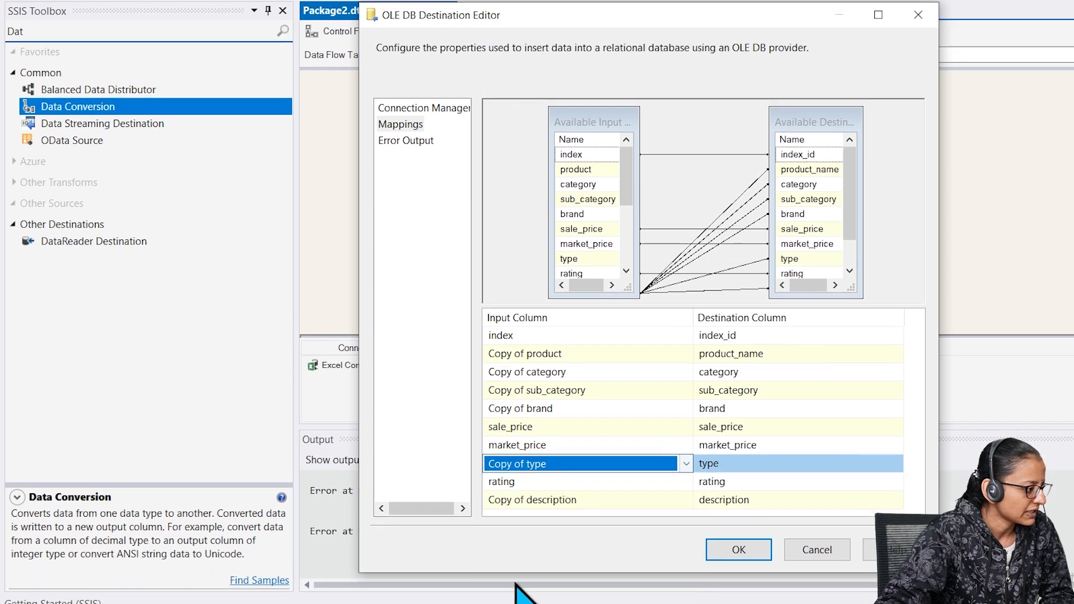
{"action": "left_click", "coordinate": [730, 550]}
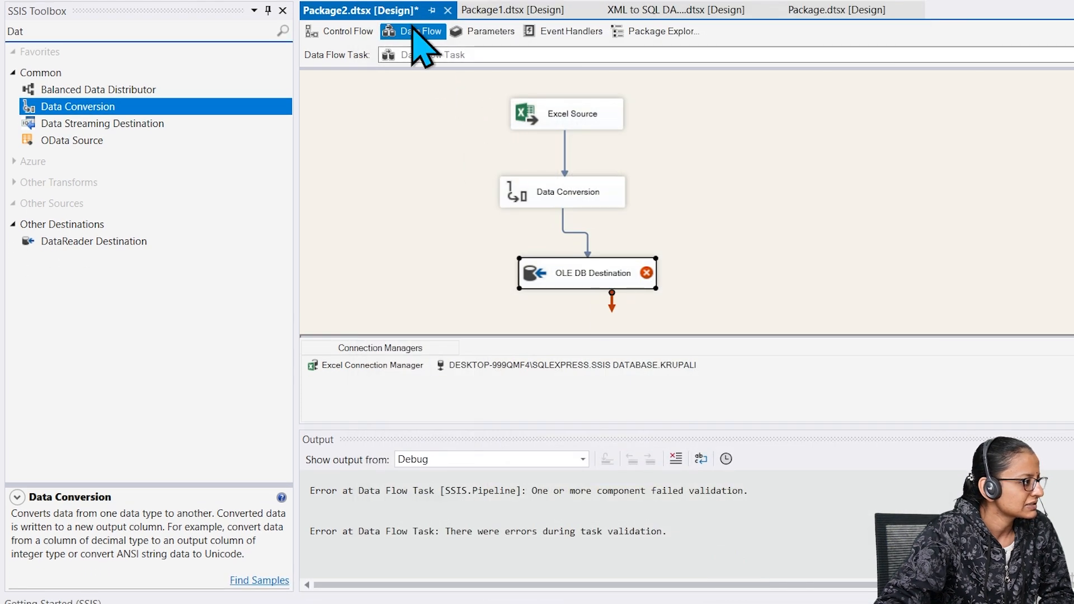
Save all files and try to run the package, and check the description column of BIG_basket_product in SQL Server Management Studio
{"action": "left_click", "coordinate": [142, 3]}
{"action": "left_click", "coordinate": [418, 17]}
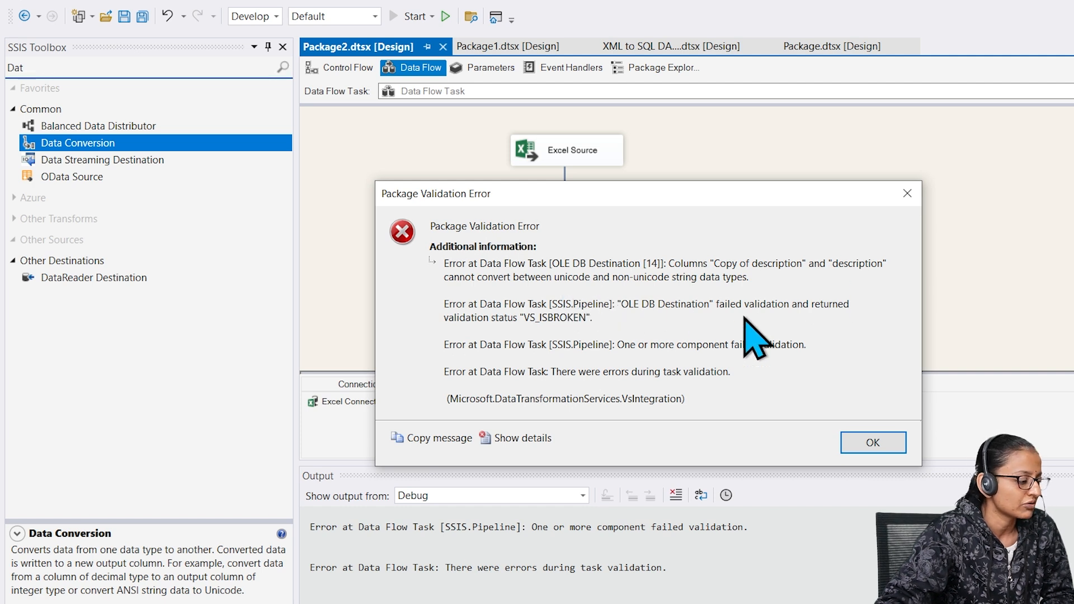
{"action": "left_click", "coordinate": [873, 443]}
{"action": "key", "text": "alt+Tab"}
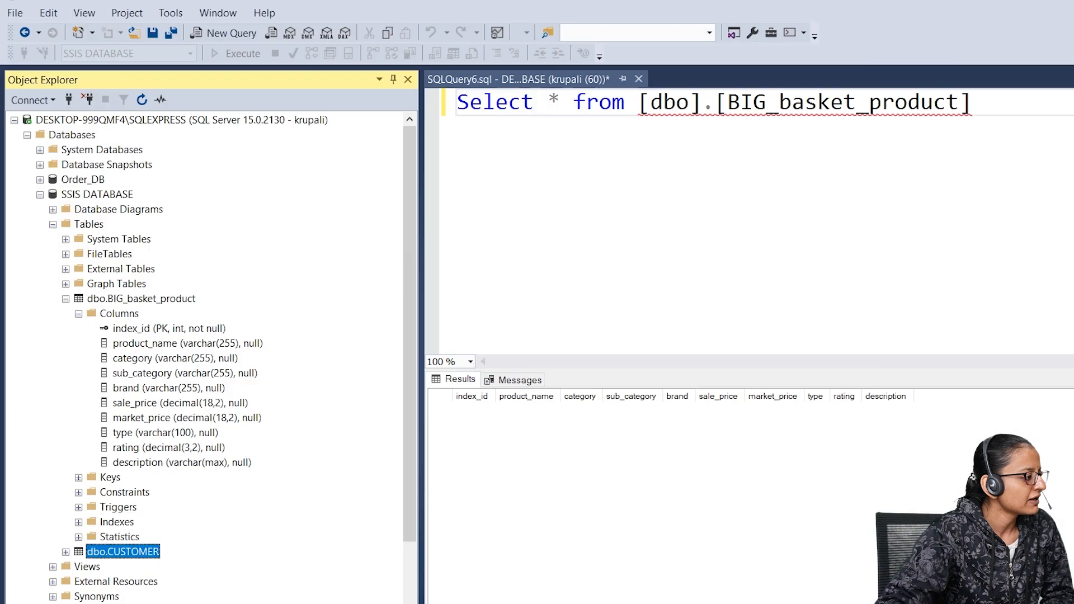
{"action": "left_click", "coordinate": [143, 463]}
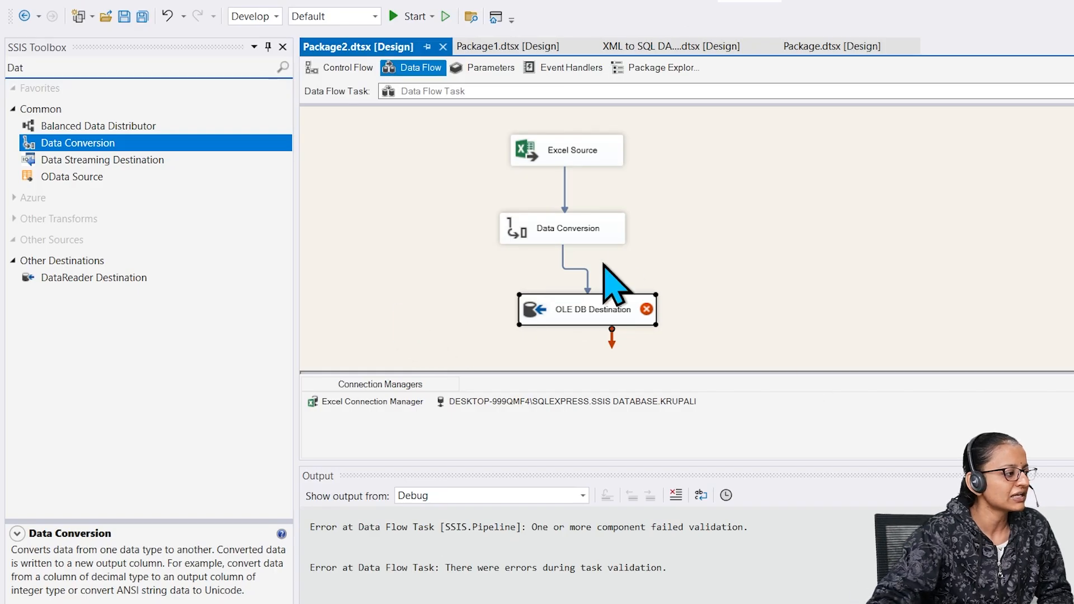
Switch to Visual Studio, set the converted data type of description to text stream [DT_TEXT], and accept the Data Conversion settings
{"action": "left_click", "coordinate": [613, 233]}
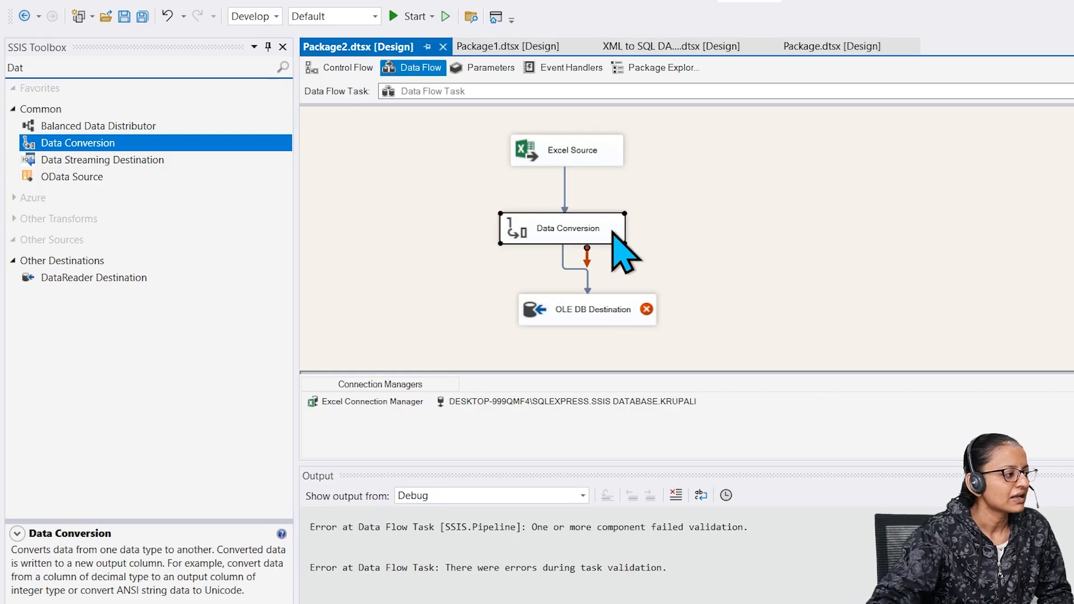
{"action": "double_click", "coordinate": [613, 234]}
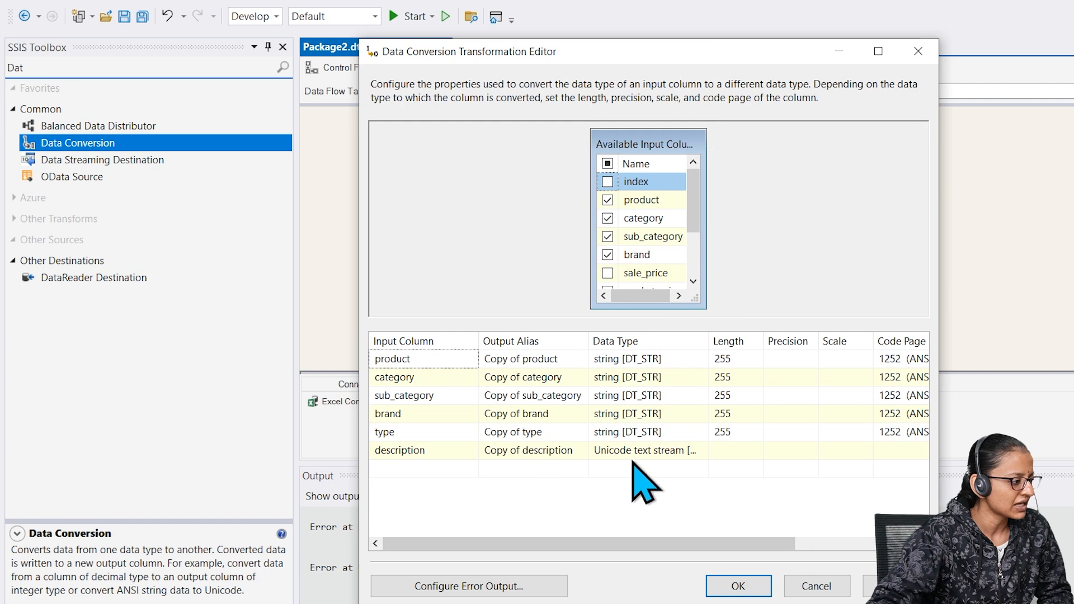
{"action": "left_click", "coordinate": [637, 468]}
{"action": "left_click", "coordinate": [675, 453]}
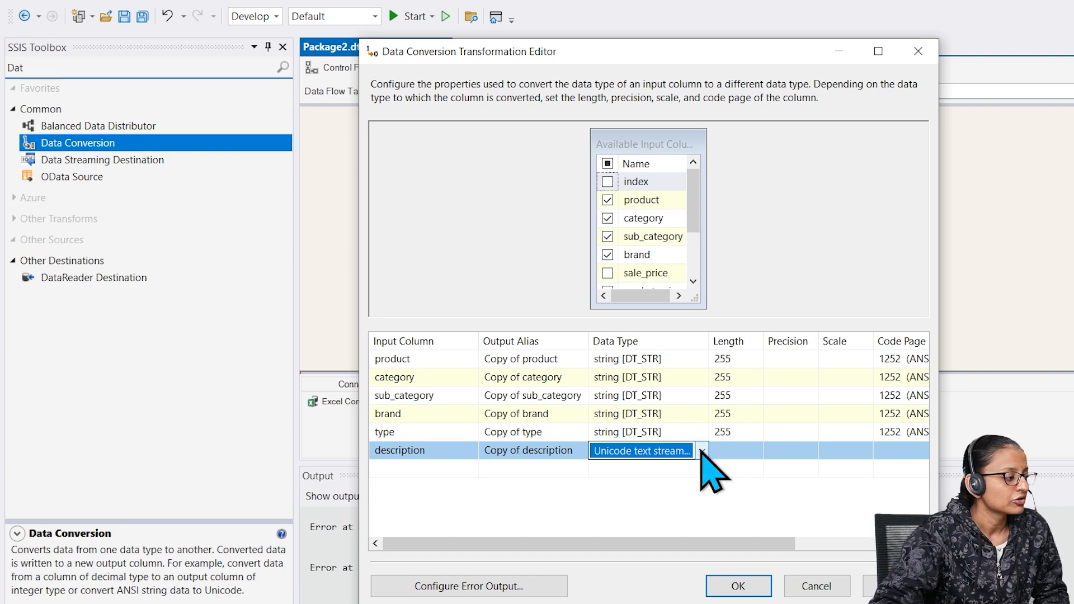
{"action": "left_click", "coordinate": [702, 450]}
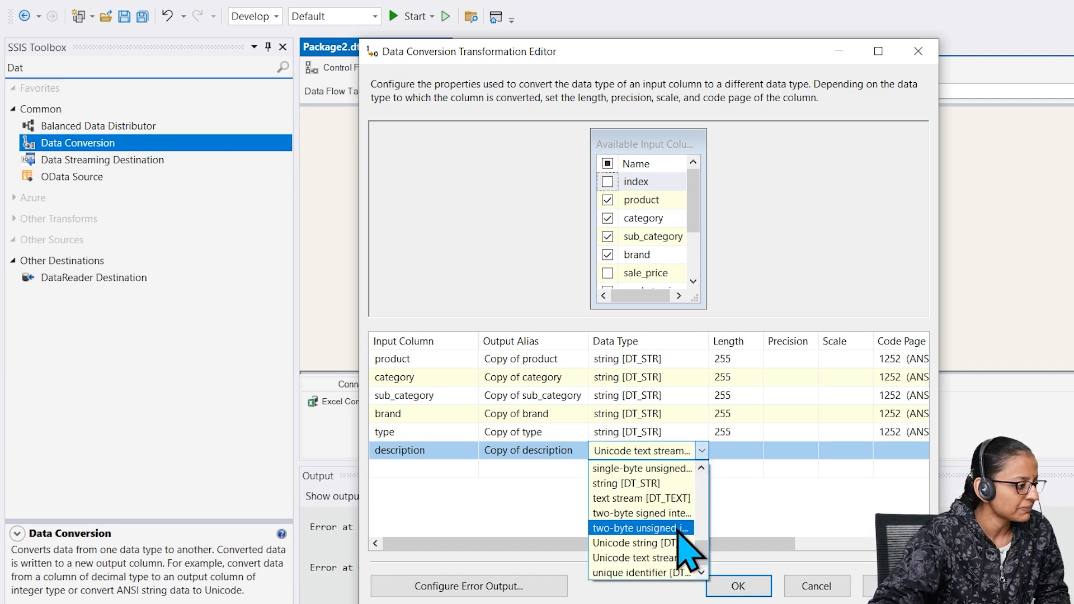
{"action": "scroll", "coordinate": [676, 545], "scroll_direction": "up", "scroll_amount": 1}
{"action": "scroll", "coordinate": [676, 551], "scroll_direction": "up", "scroll_amount": 3}
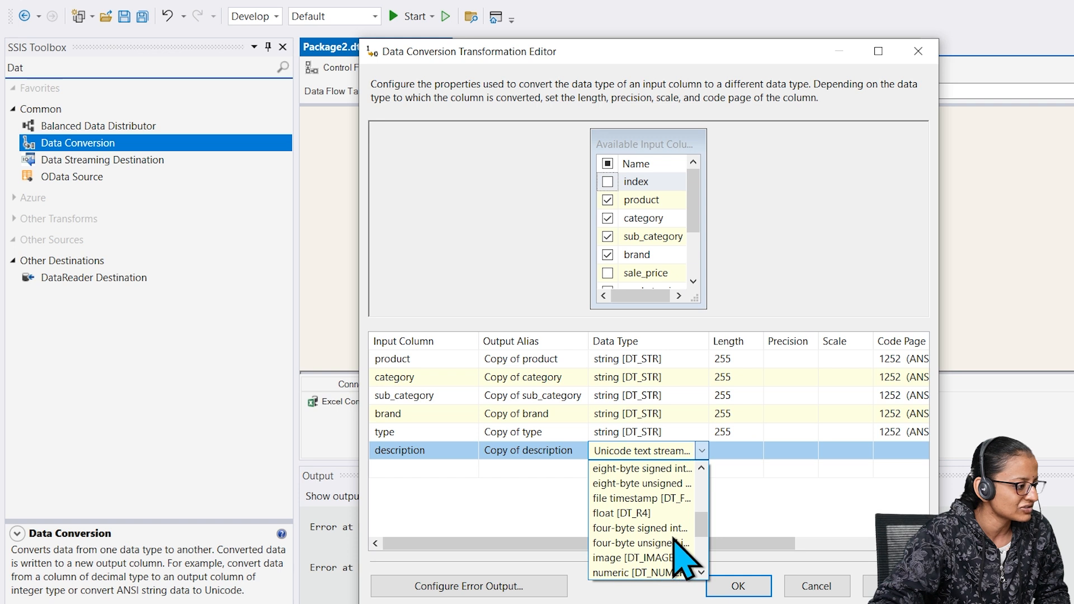
{"action": "scroll", "coordinate": [659, 512], "scroll_direction": "up", "scroll_amount": 3}
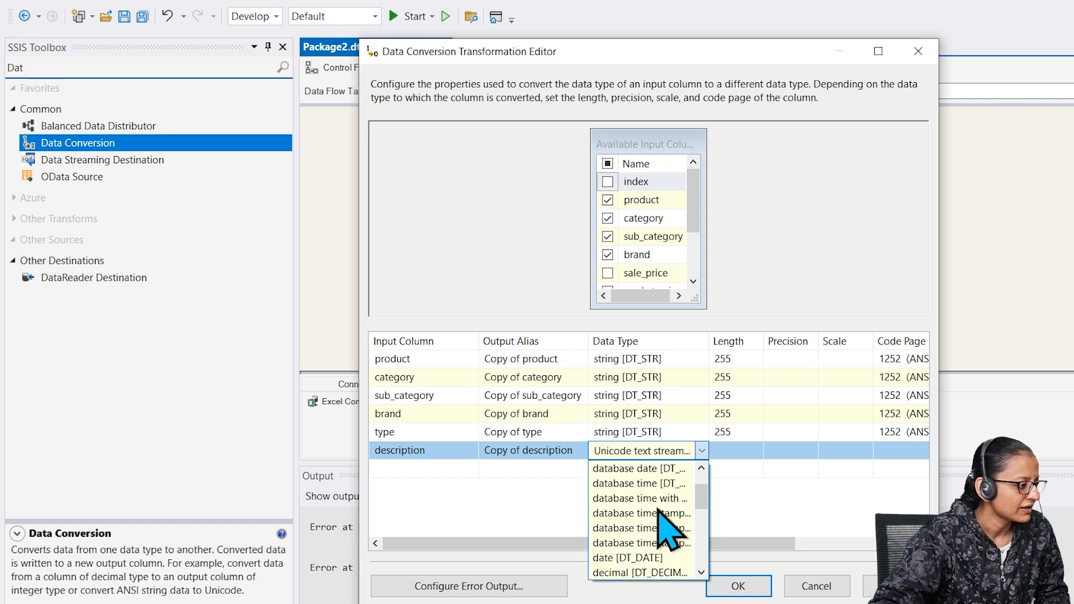
{"action": "scroll", "coordinate": [671, 575], "scroll_direction": "up", "scroll_amount": 1}
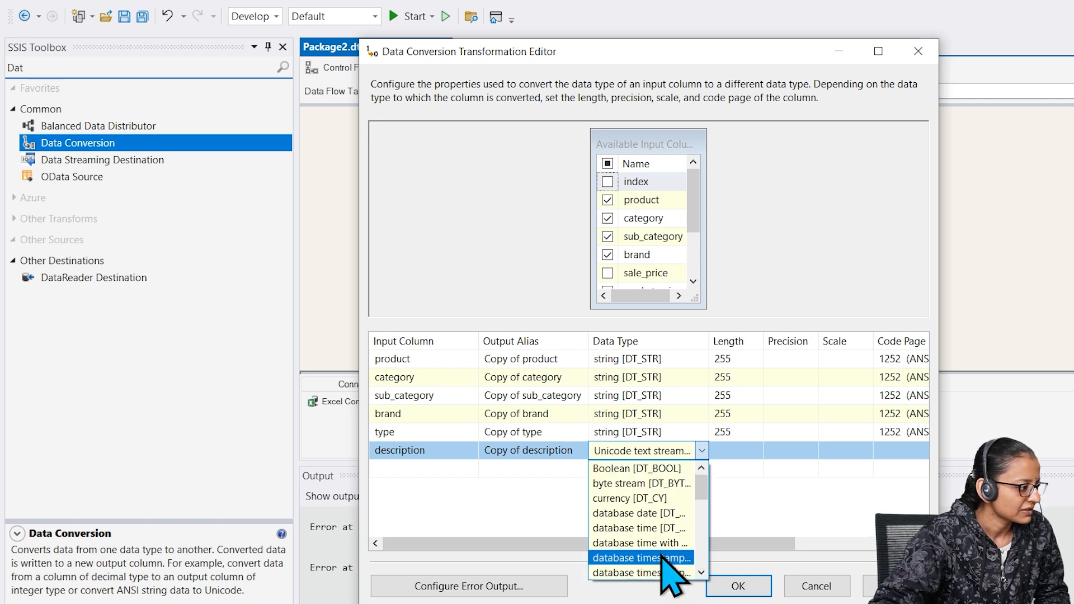
{"action": "scroll", "coordinate": [678, 514], "scroll_direction": "down", "scroll_amount": 1}
{"action": "key", "text": "Down"}
{"action": "key", "text": "Down"}
{"action": "key", "text": "Down"}
{"action": "key", "text": "Down"}
{"action": "key", "text": "Down"}
{"action": "key", "text": "Down"}
{"action": "key", "text": "Down"}
{"action": "key", "text": "Down"}
{"action": "key", "text": "Down"}
{"action": "key", "text": "Down"}
{"action": "key", "text": "Down"}
{"action": "key", "text": "Down"}
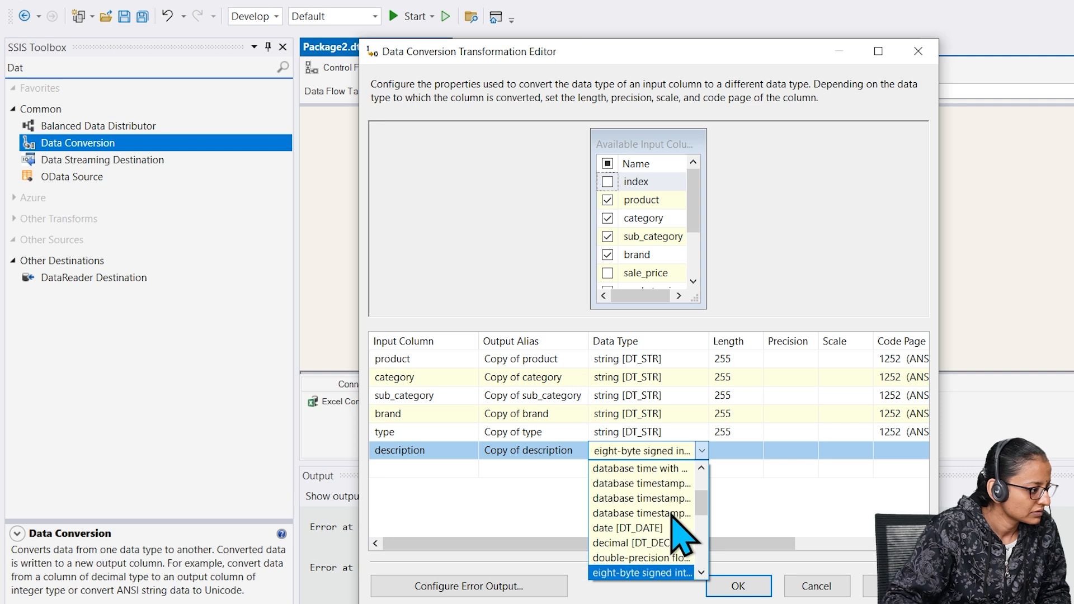
{"action": "key", "text": "Down"}
{"action": "key", "text": "Down"}
{"action": "key", "text": "Down"}
{"action": "key", "text": "Down"}
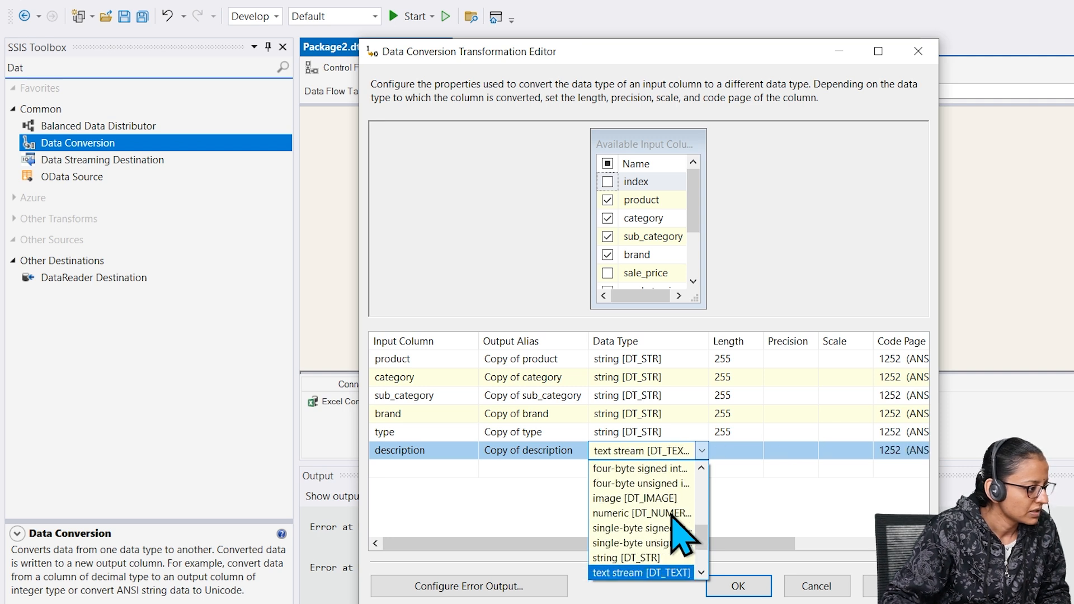
{"action": "left_click", "coordinate": [663, 574]}
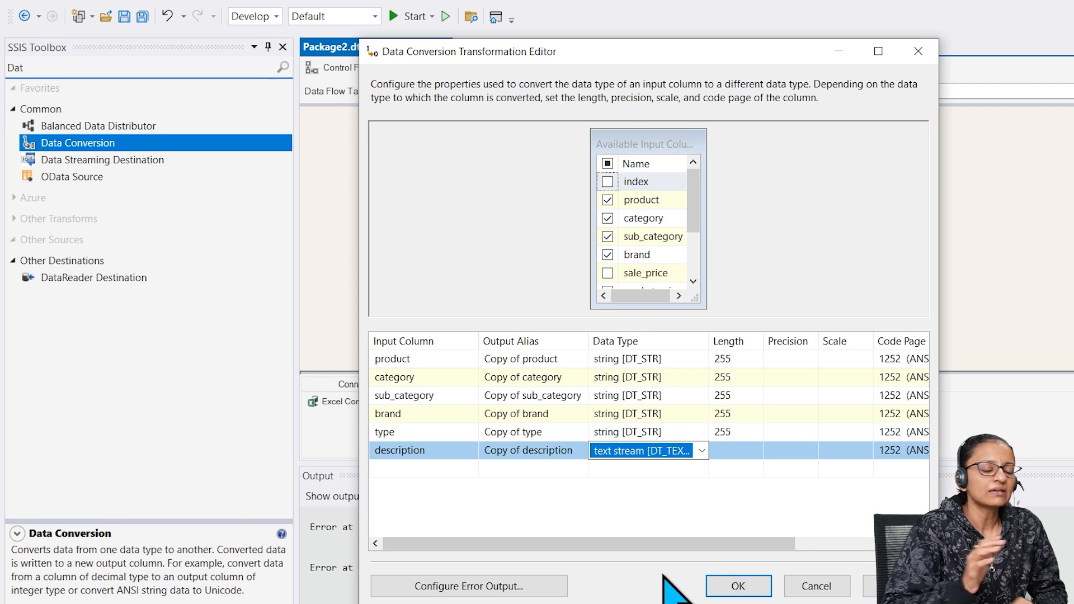
{"action": "left_click", "coordinate": [737, 586]}
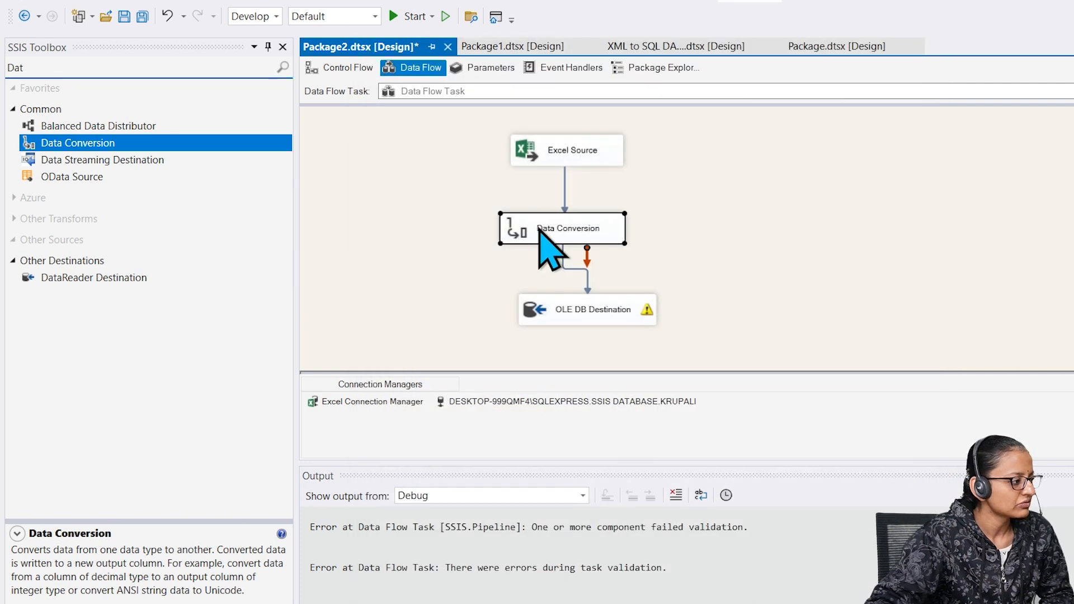
Review the Data Conversion columns, set the output length of type to 100, and accept the settings
{"action": "double_click", "coordinate": [520, 229]}
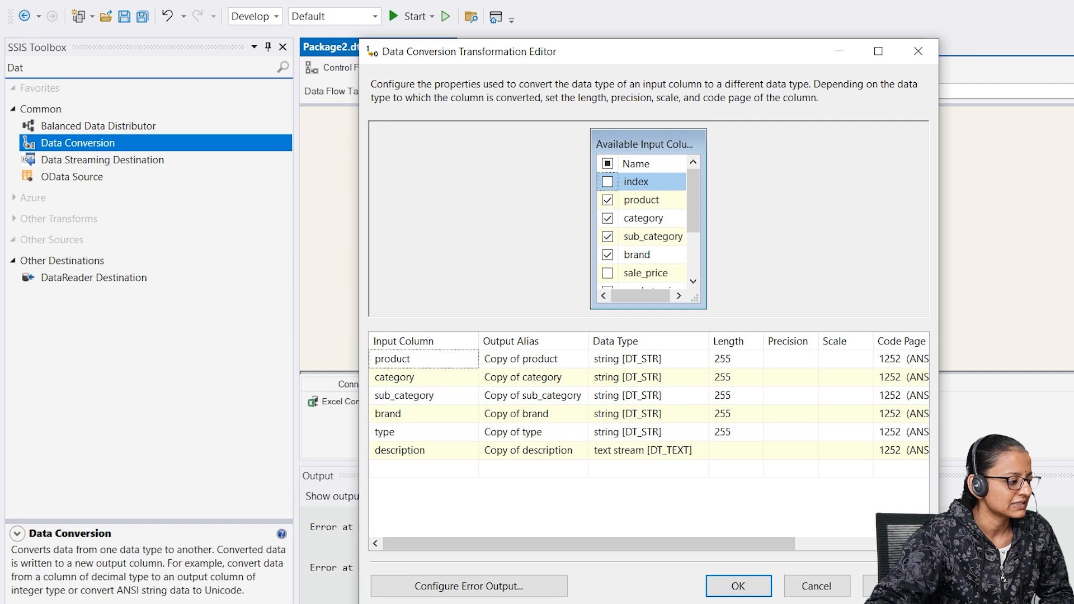
{"action": "left_click", "coordinate": [738, 585]}
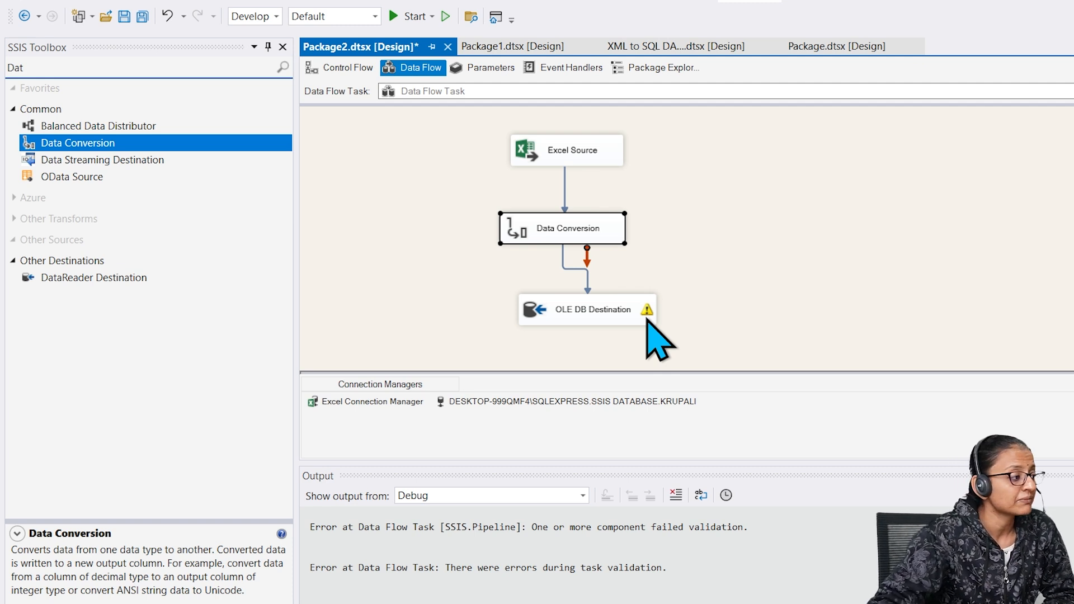
{"action": "mouse_move", "coordinate": [647, 310]}
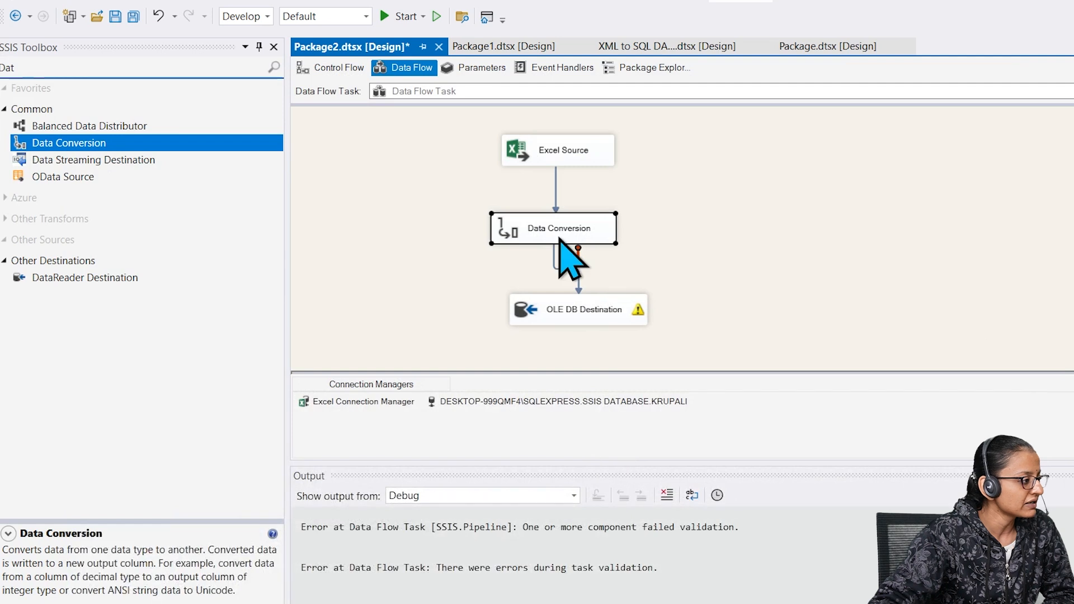
{"action": "double_click", "coordinate": [559, 228]}
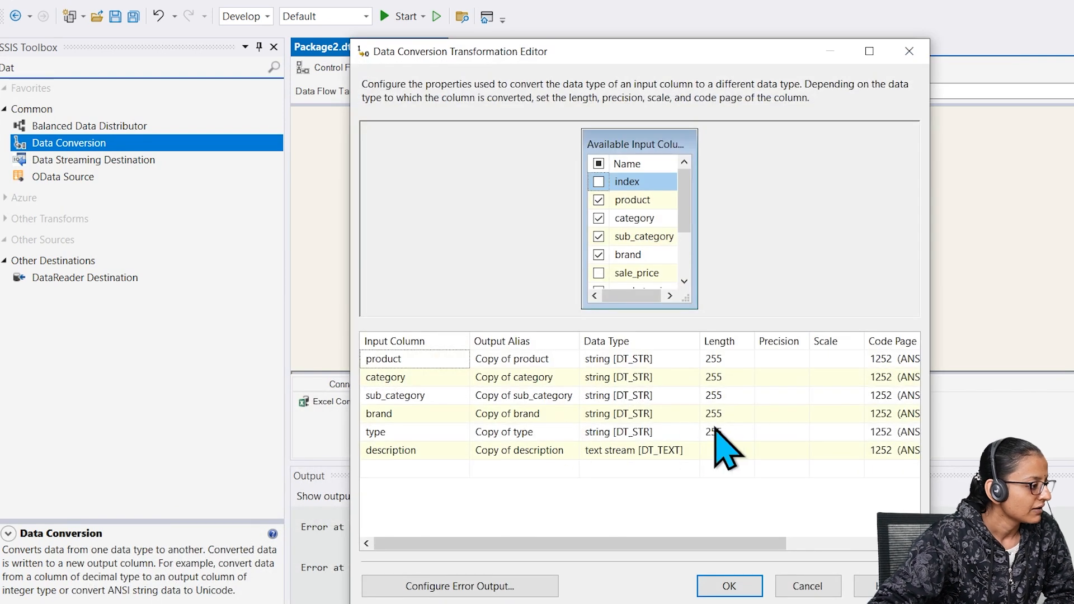
{"action": "left_click", "coordinate": [746, 434]}
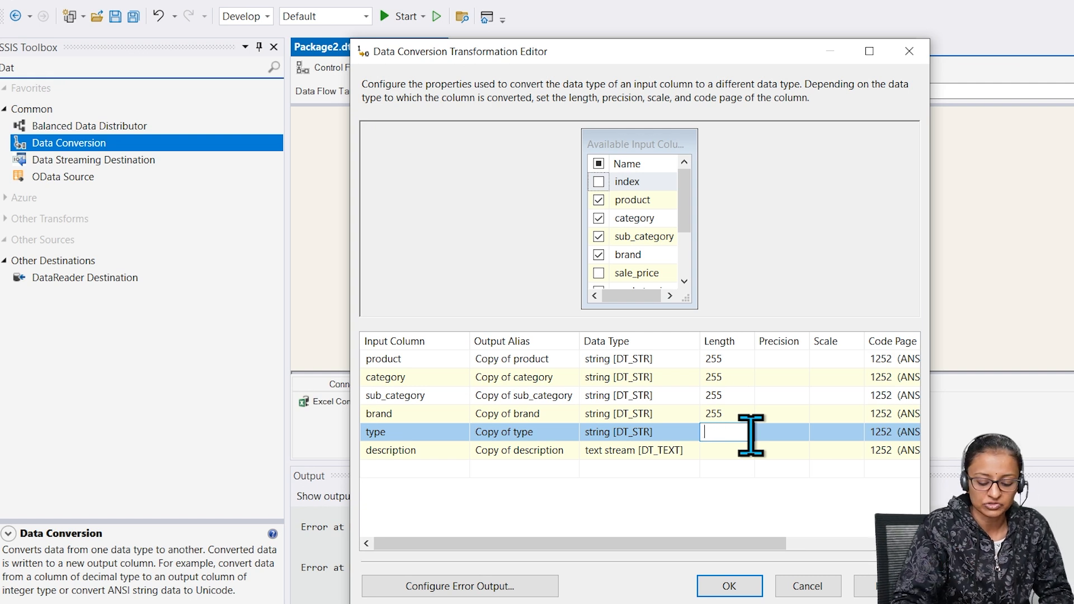
{"action": "type", "text": "100"}
{"action": "left_click", "coordinate": [750, 585]}
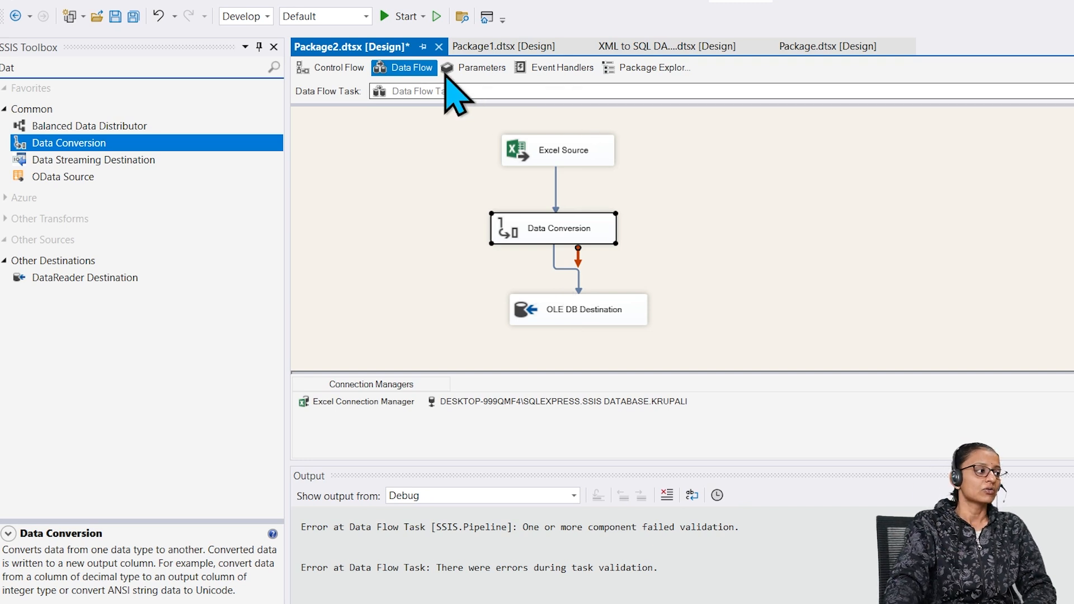
Save all files, select the whole BIG_basket_product query in SQL Server Management Studio, and run the package in Visual Studio
{"action": "left_click", "coordinate": [133, 17]}
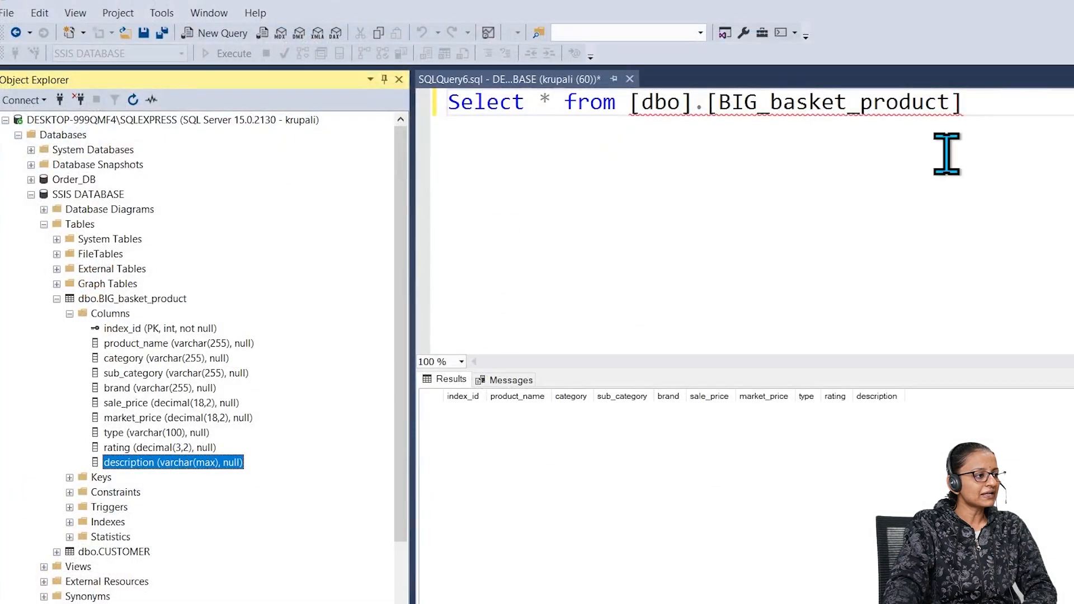
{"action": "left_click_drag", "start_coordinate": [1018, 109], "coordinate": [164, 107]}
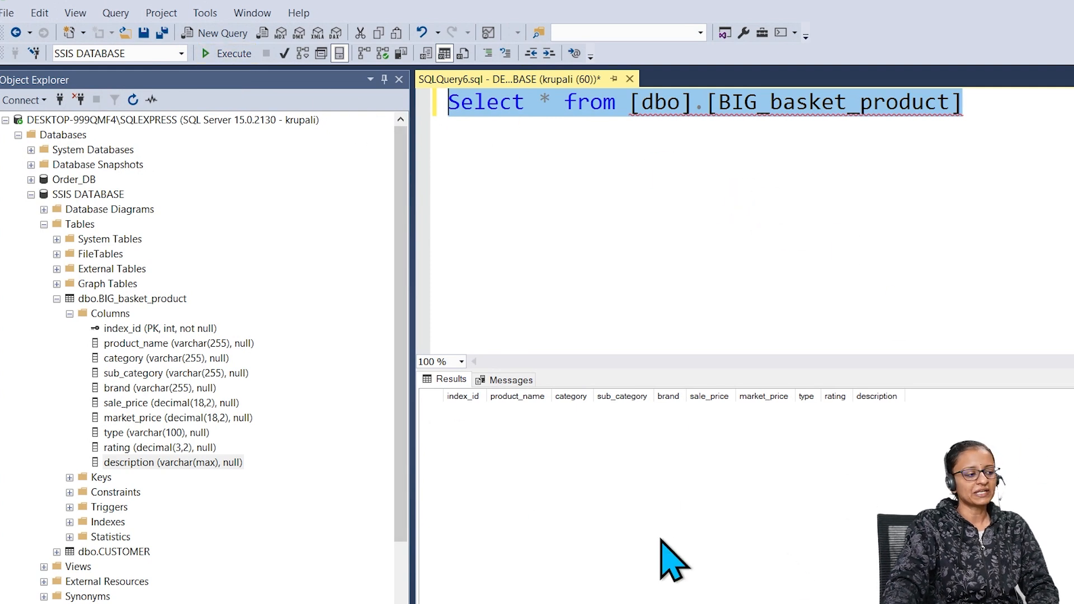
{"action": "left_click", "coordinate": [665, 603]}
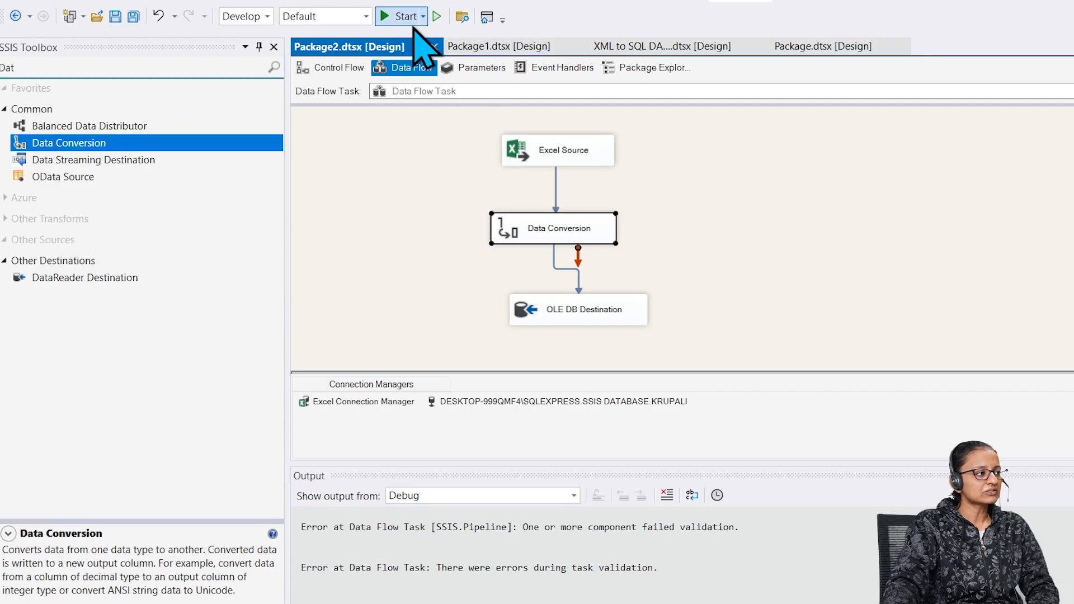
{"action": "left_click", "coordinate": [404, 17]}
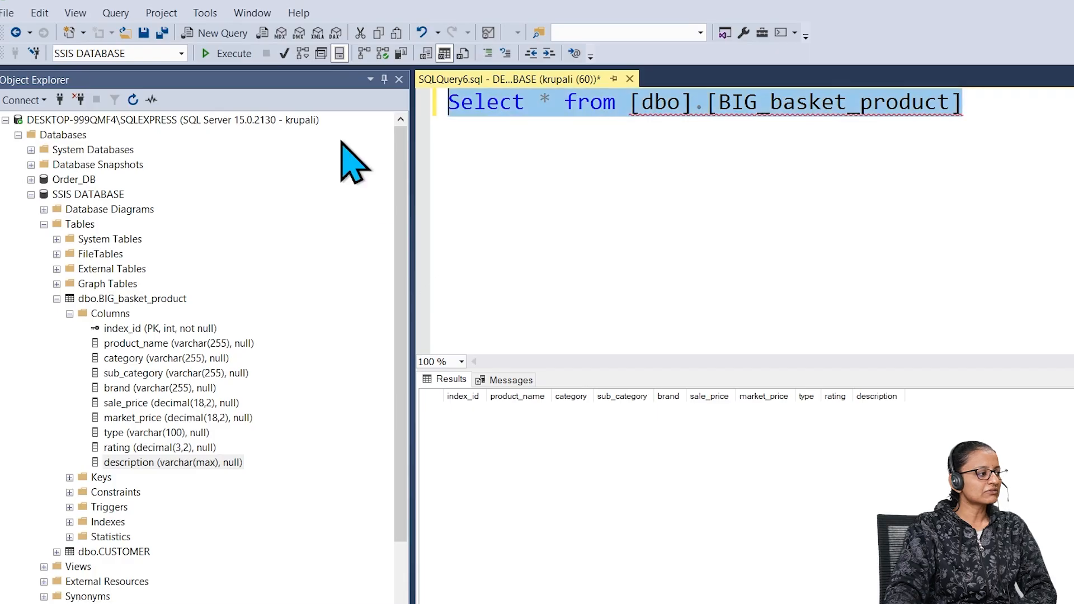
Switch to SQL Server Management Studio, execute the selected query on BIG_basket_product and look through the returned rows
{"action": "left_click", "coordinate": [223, 53]}
{"action": "scroll", "coordinate": [774, 486], "scroll_direction": "down", "scroll_amount": 20}
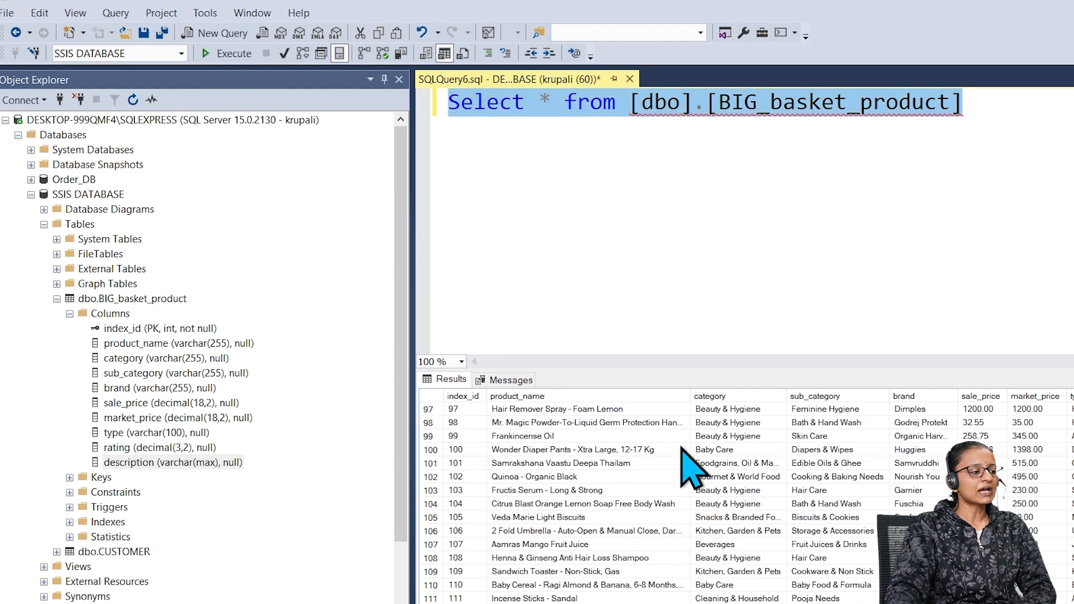